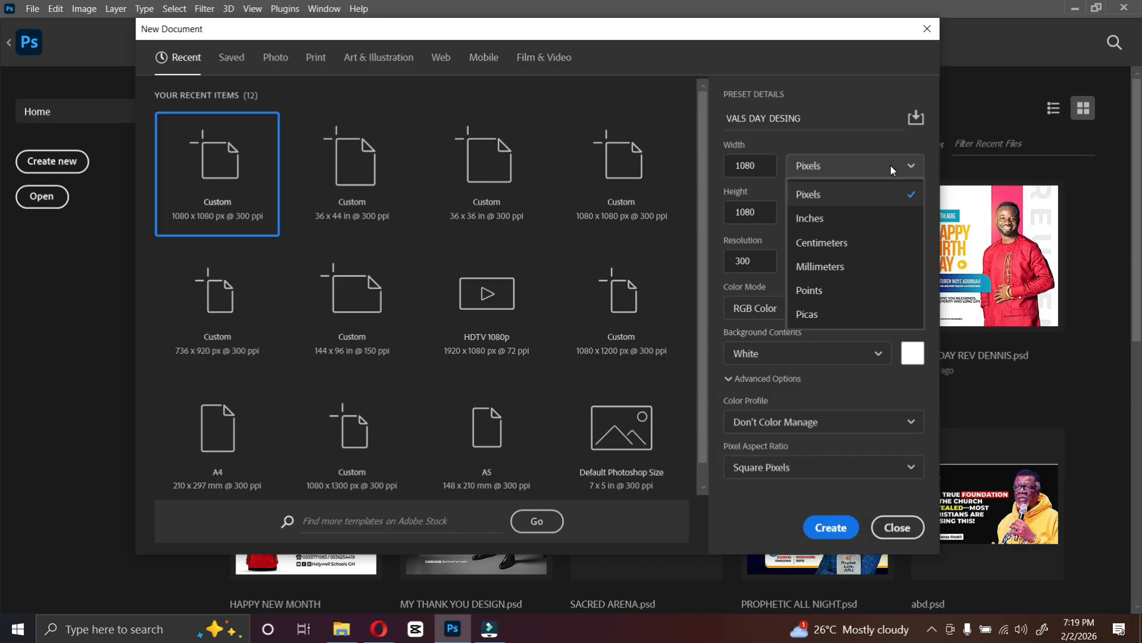
Create a new 1080 x 1080 pixel document at 300 ppi named VALS DAY DESING.
click(806, 194)
click(767, 161)
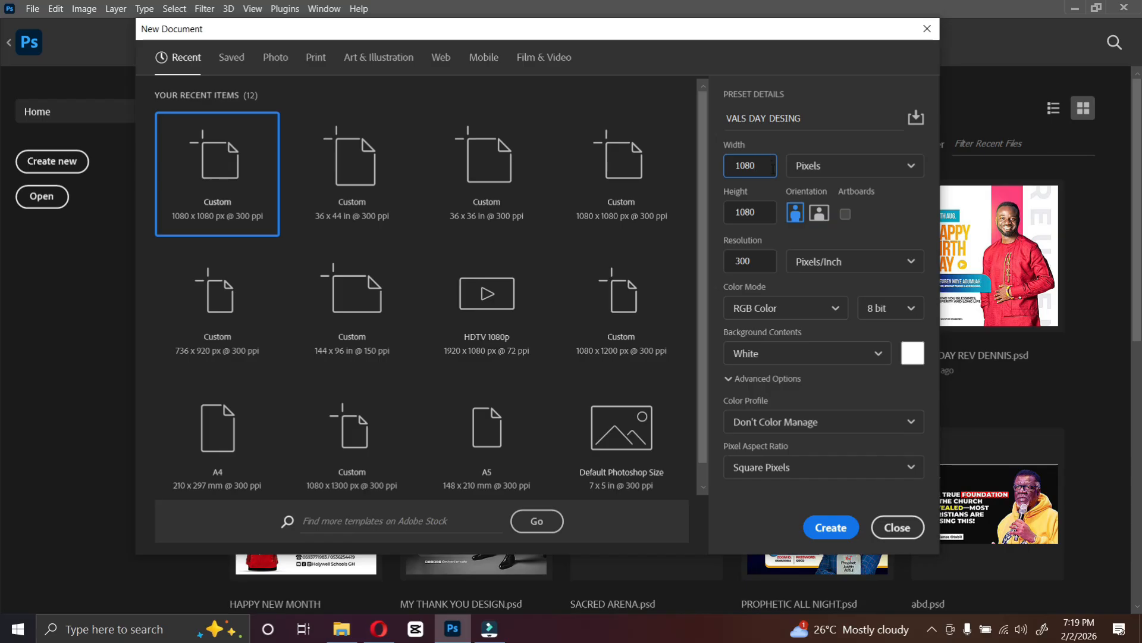
click(766, 219)
click(791, 317)
click(791, 317)
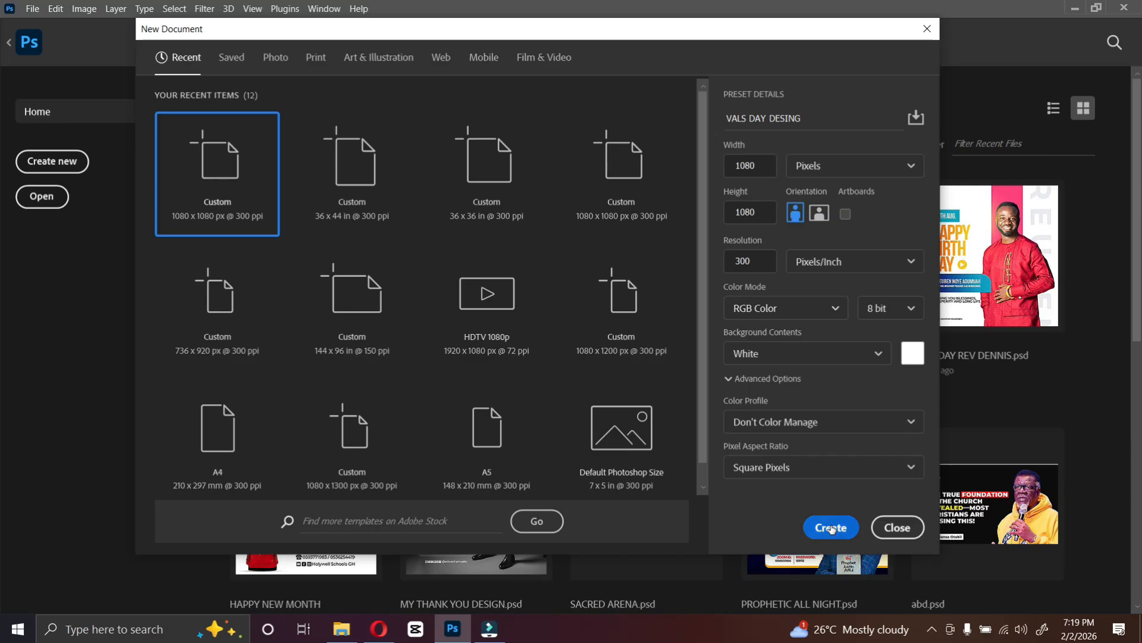
click(831, 528)
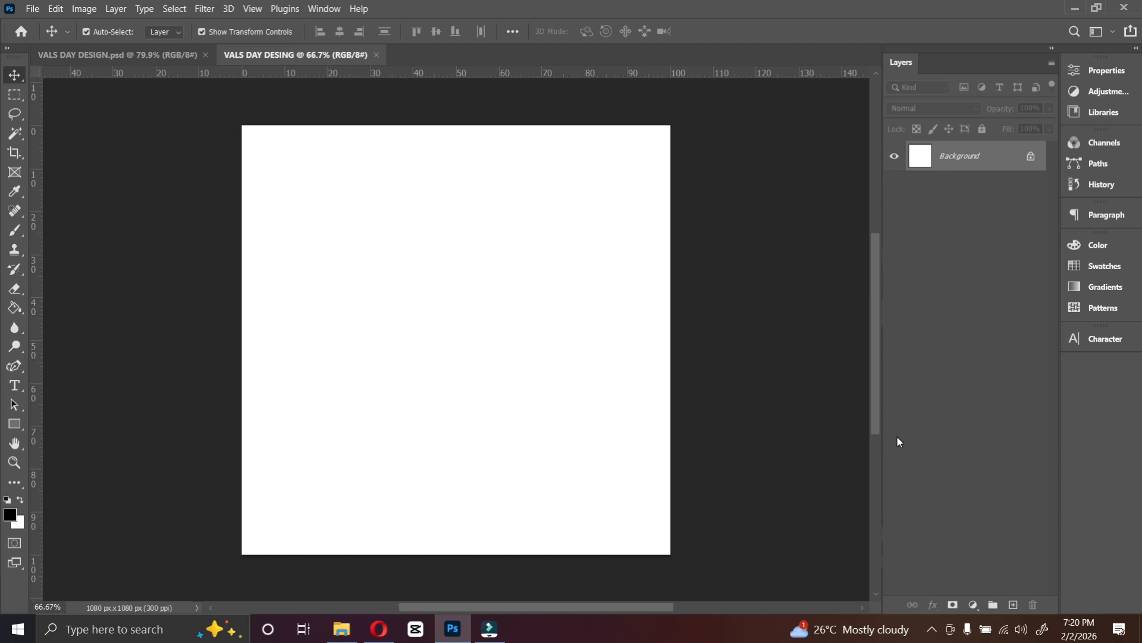
Add a Solid Color fill layer set to red #bd0303.
click(973, 604)
click(974, 604)
click(972, 604)
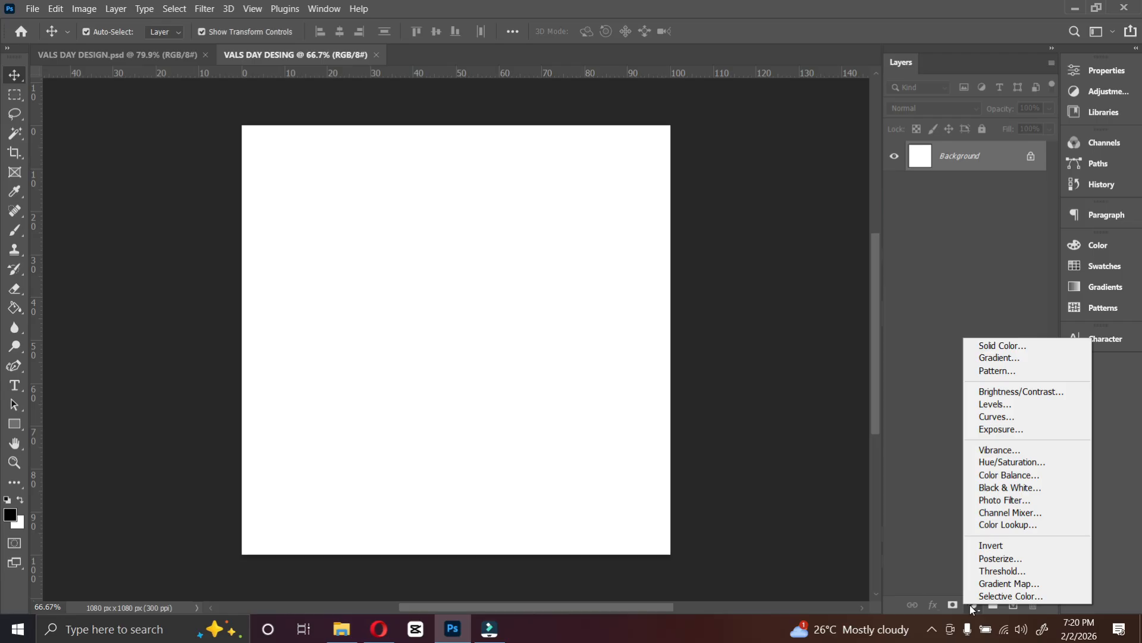
click(991, 347)
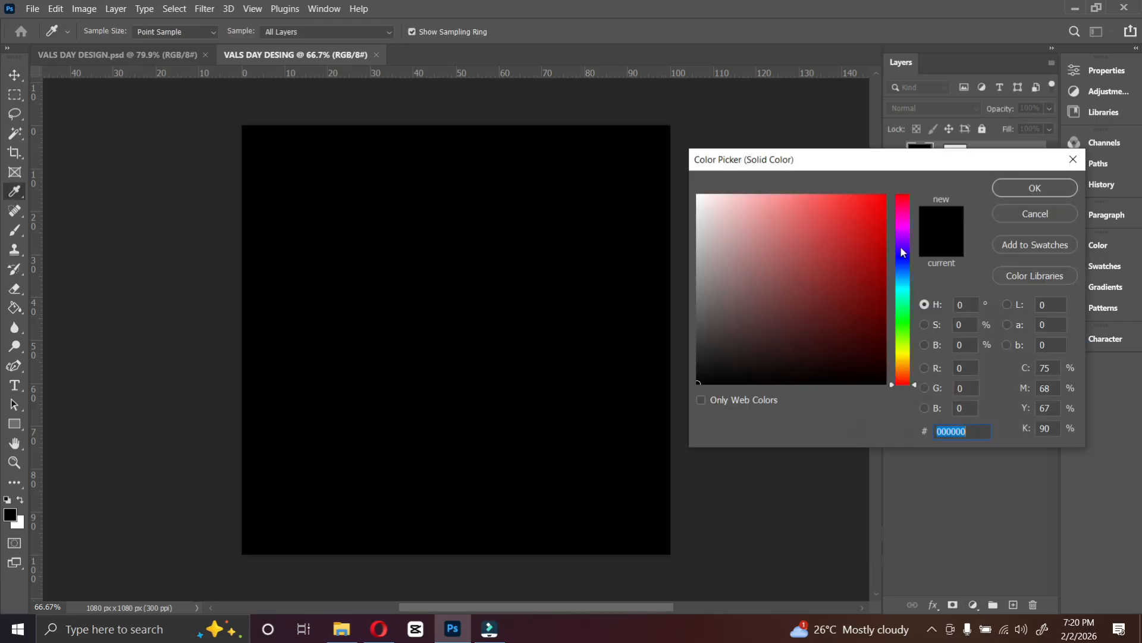
click(885, 235)
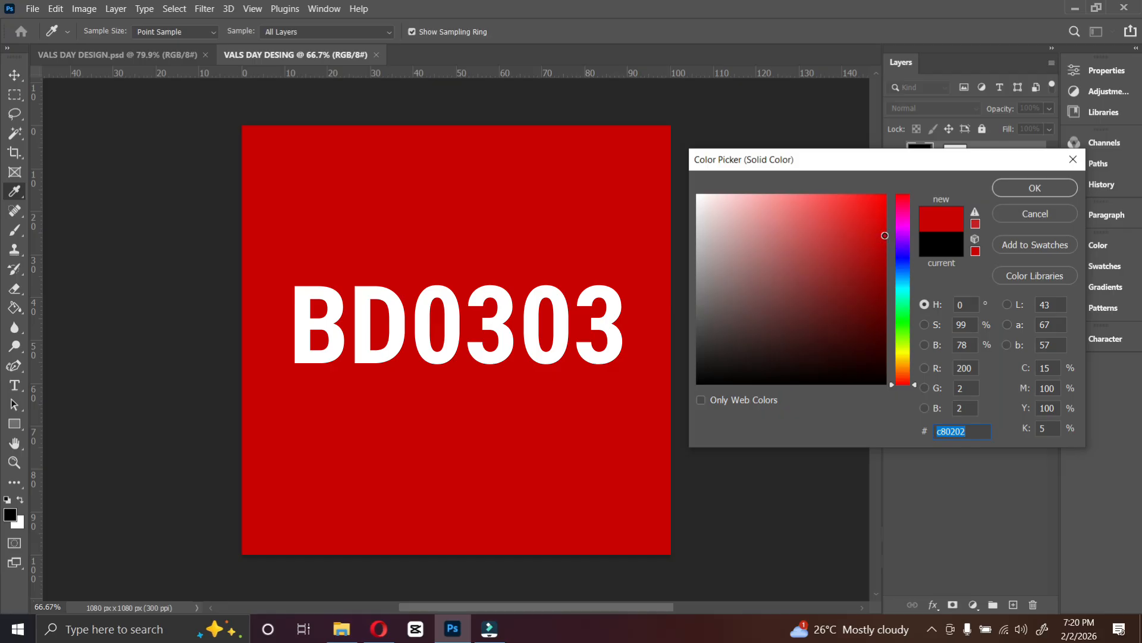
drag(885, 235, 883, 247)
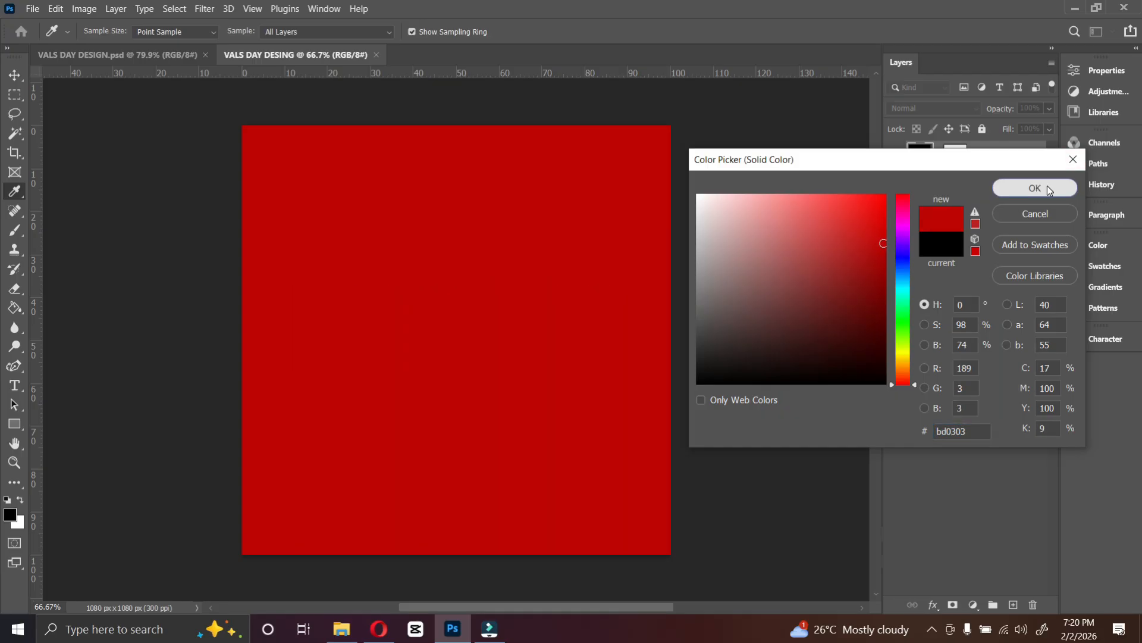
click(1047, 185)
click(342, 629)
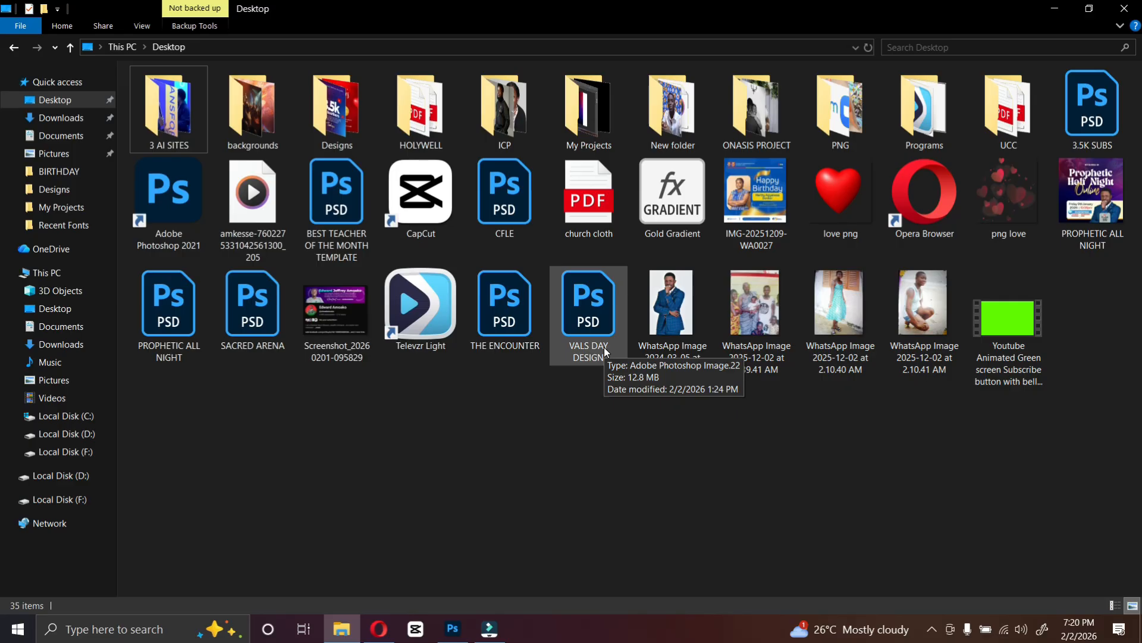
key(alt+Tab)
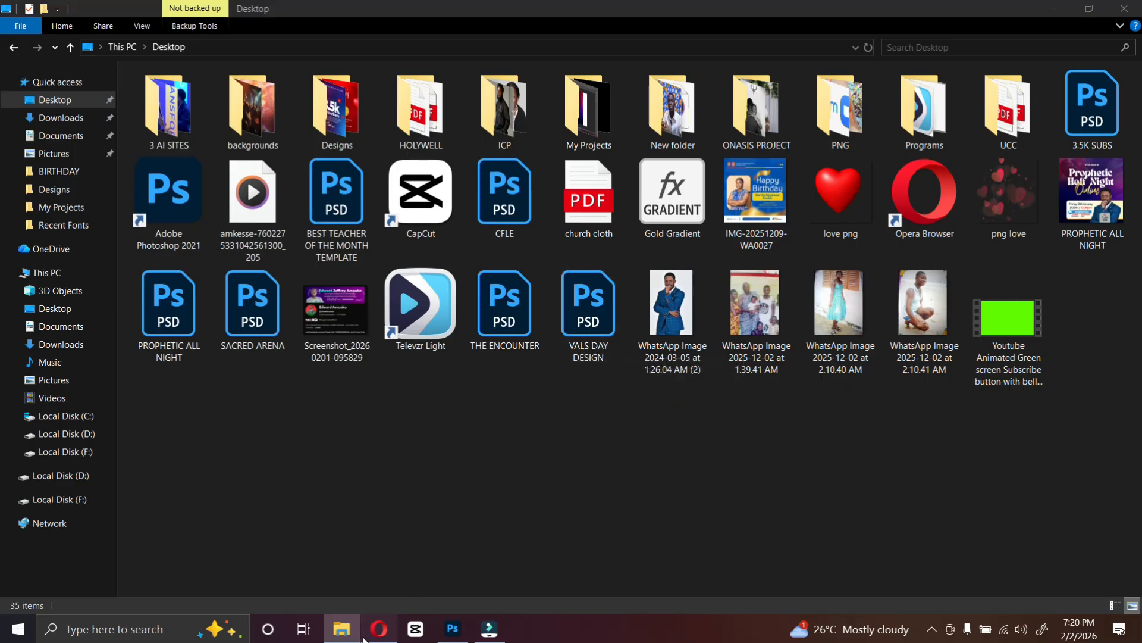
scroll(708, 383, down, 1)
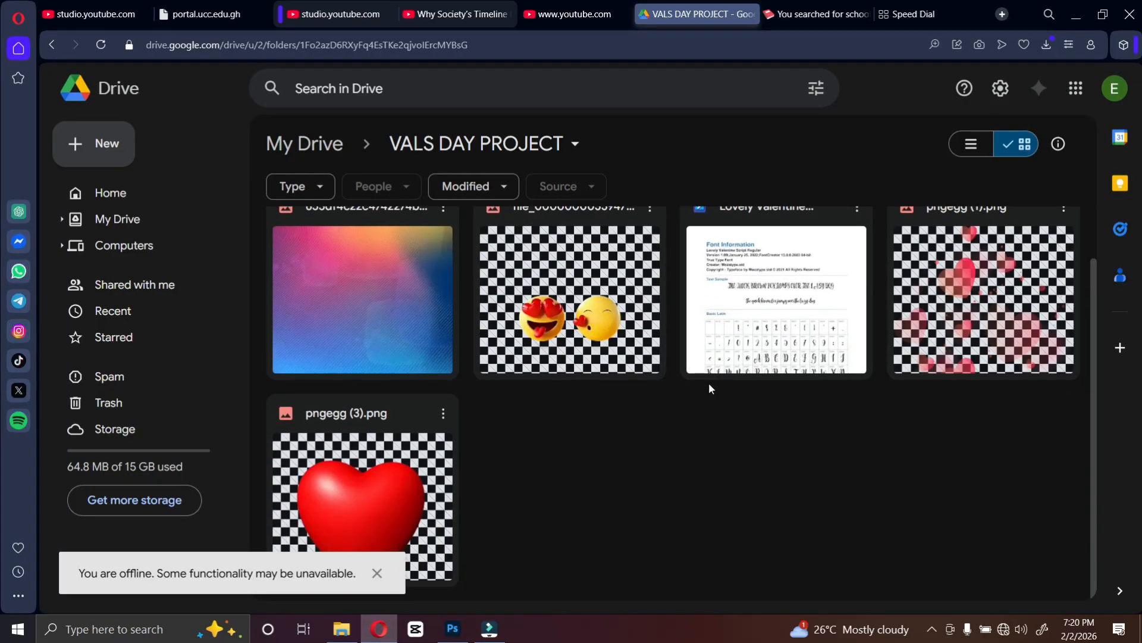
scroll(709, 383, up, 1)
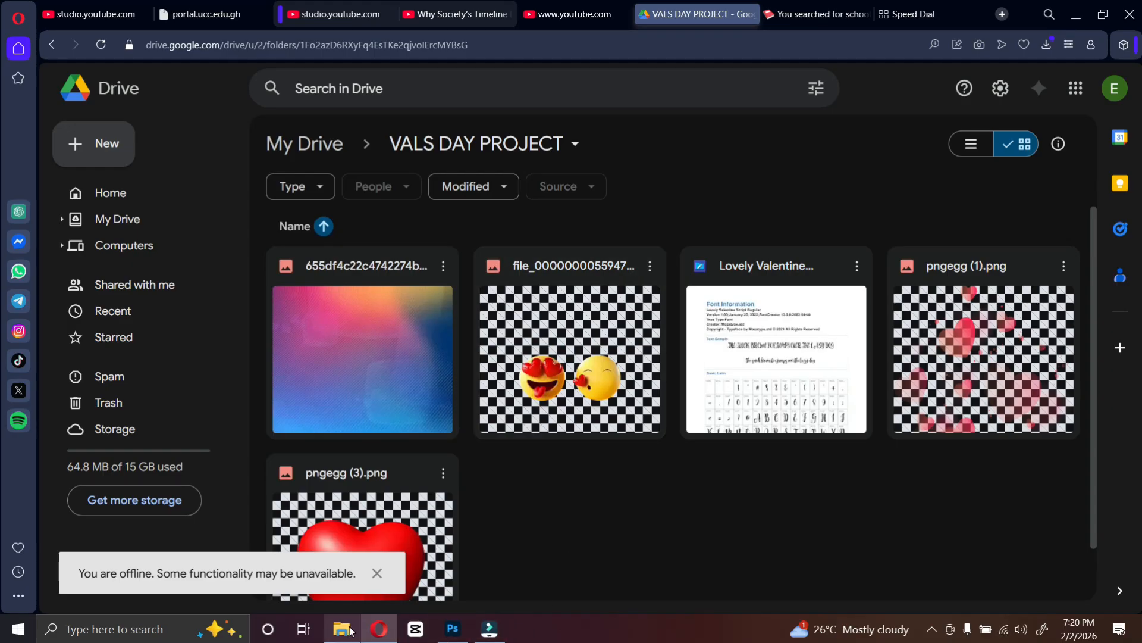
click(342, 628)
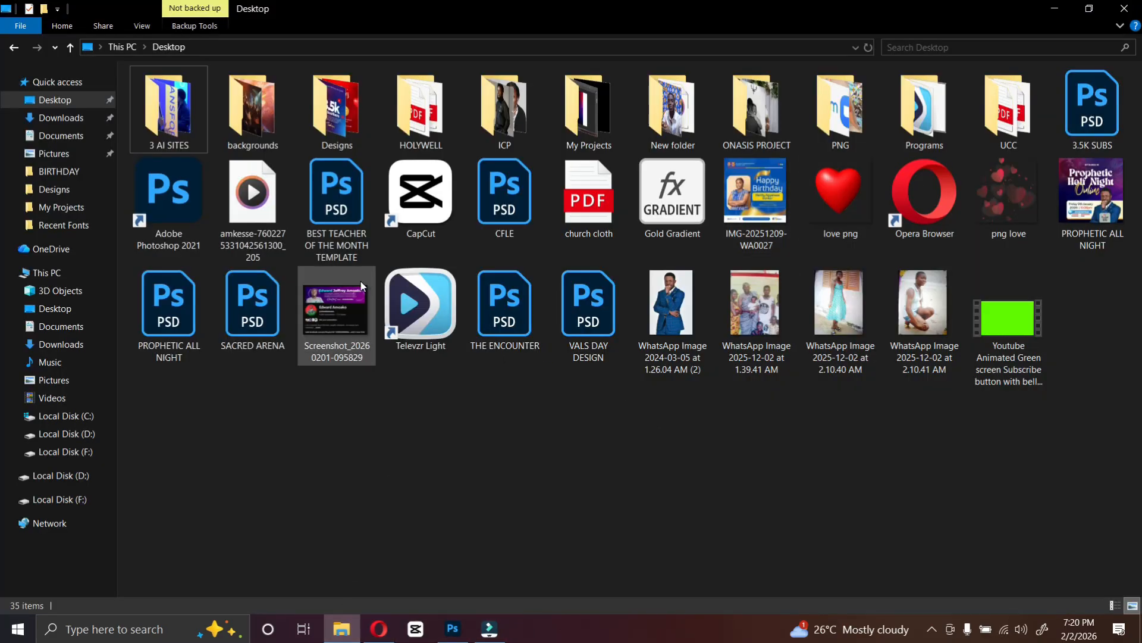
Place the gradient image from the backgrounds folder and stretch it sideways to cover the whole canvas.
double_click(253, 113)
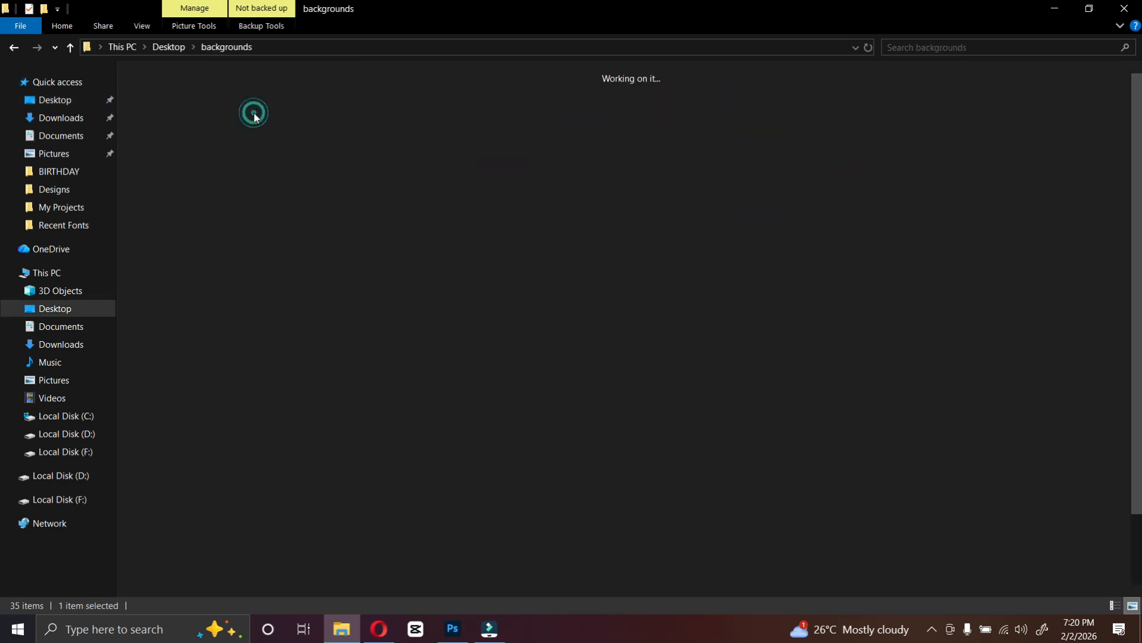
drag(250, 112, 538, 337)
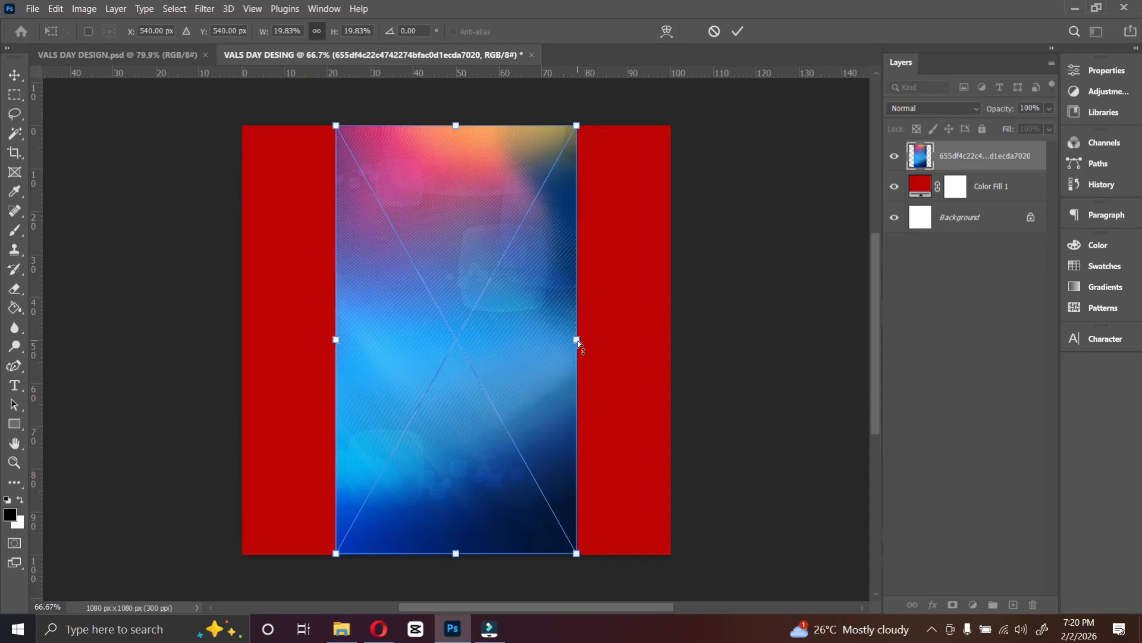
drag(578, 341, 682, 341)
drag(337, 344, 219, 343)
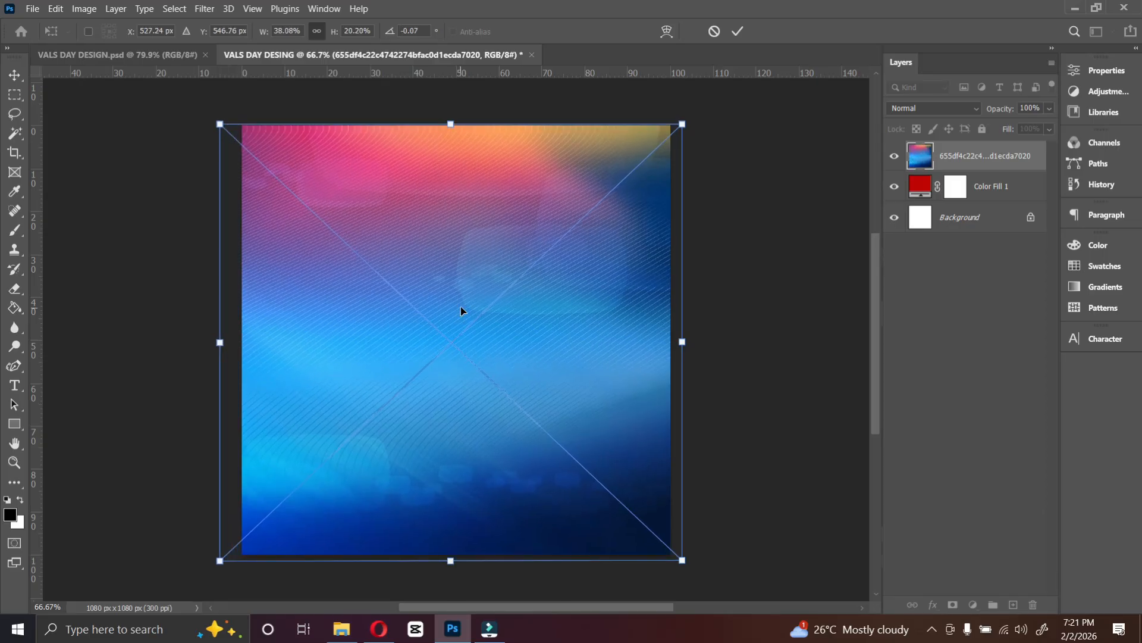
key(Return)
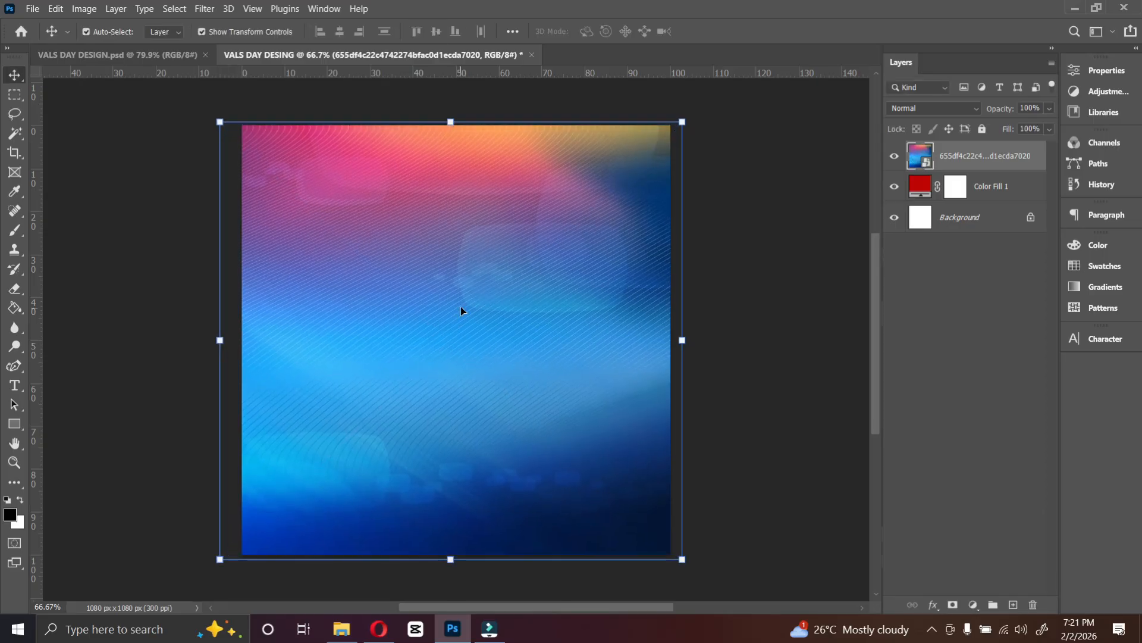
Set the gradient image layer's blend mode to Overlay.
click(938, 113)
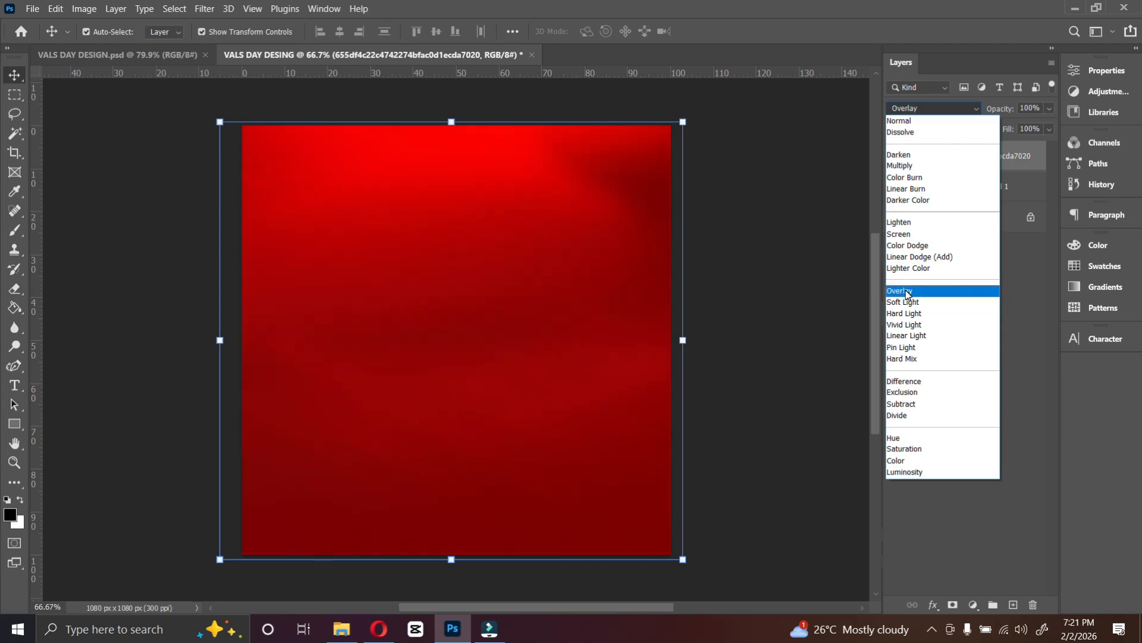
click(902, 291)
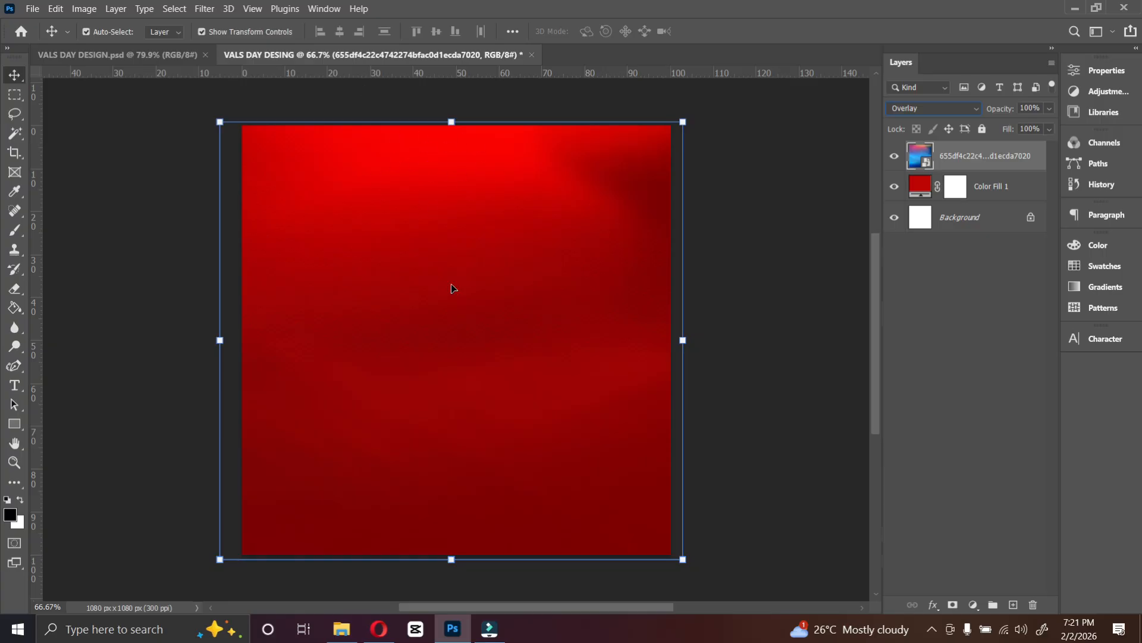
Place the png love hearts image from the Desktop over the canvas.
click(349, 634)
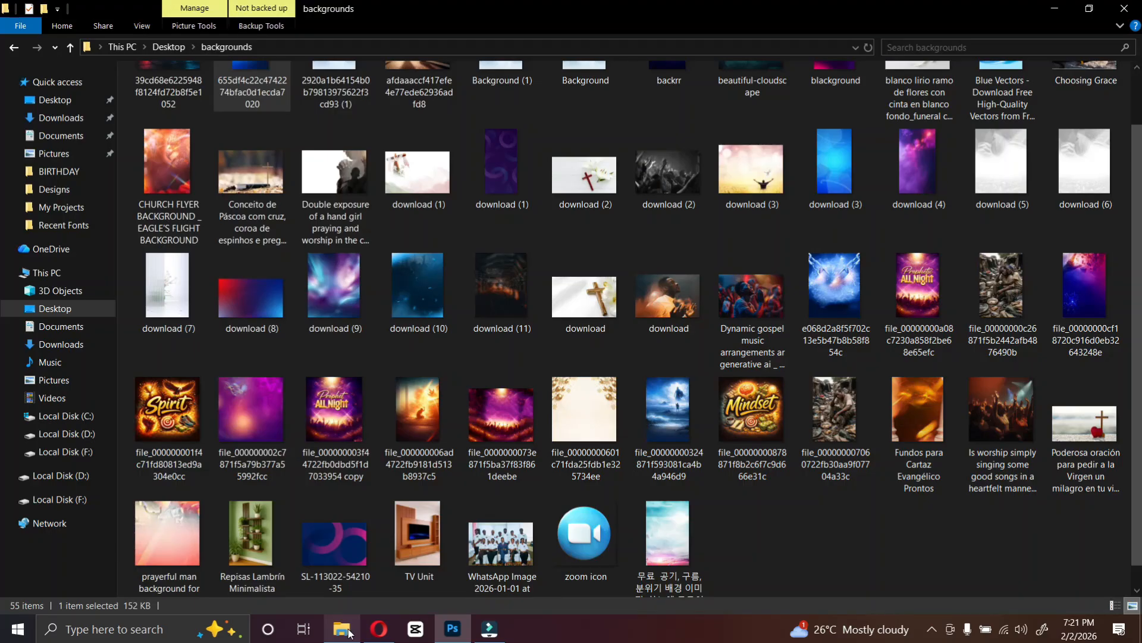
click(52, 98)
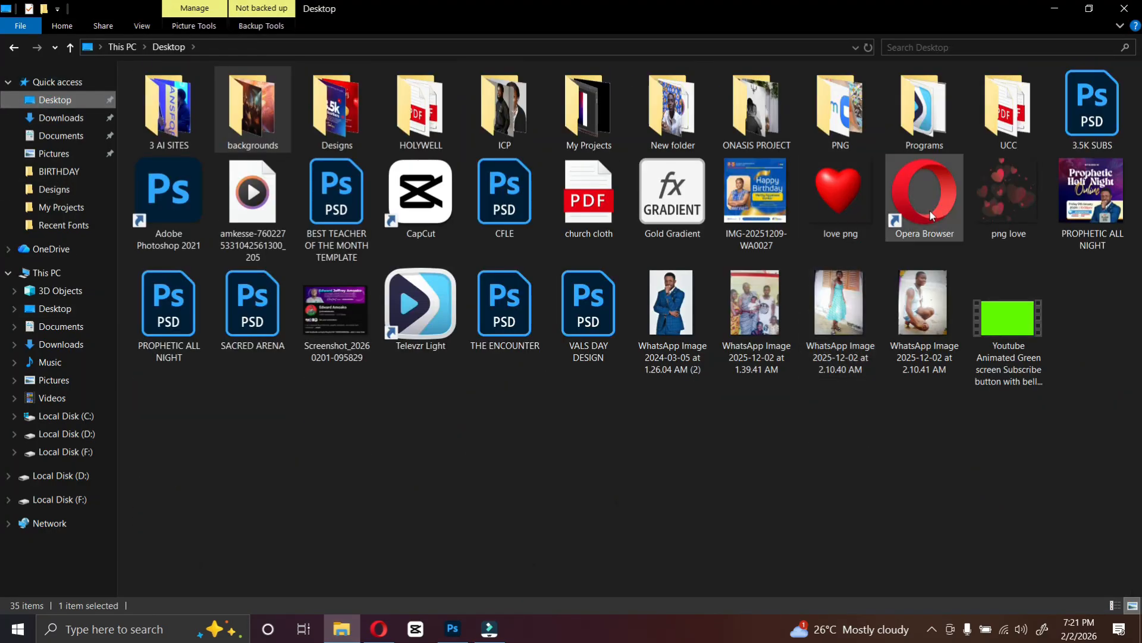
click(1010, 210)
drag(1011, 201, 482, 460)
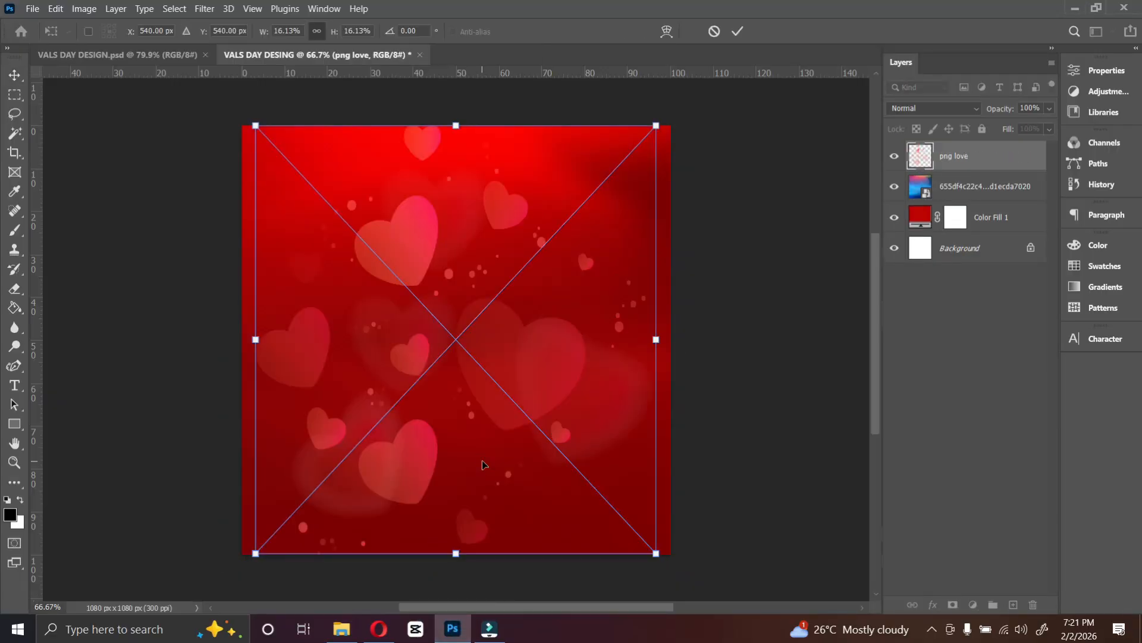
key(Return)
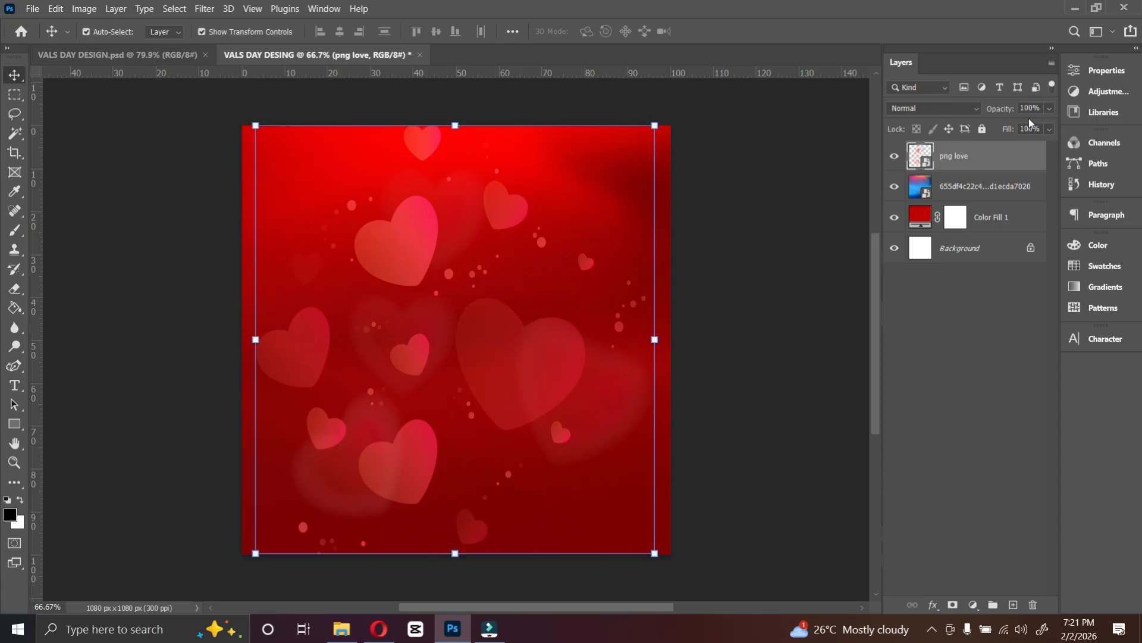
Lower the png love layer's opacity to 18%.
click(1048, 109)
click(1005, 125)
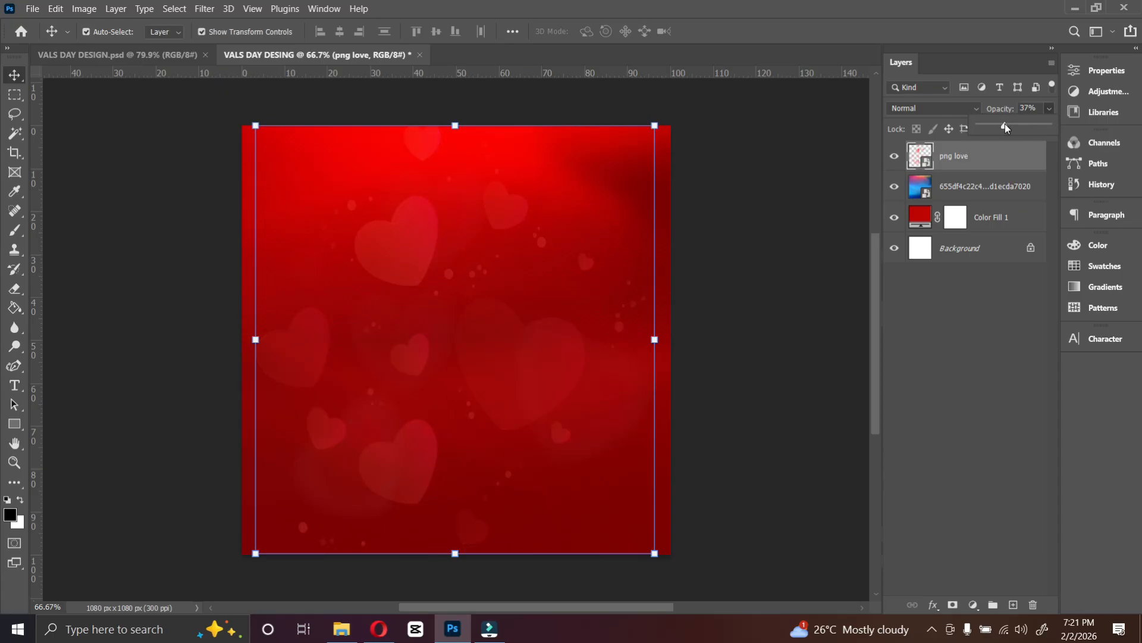
click(994, 124)
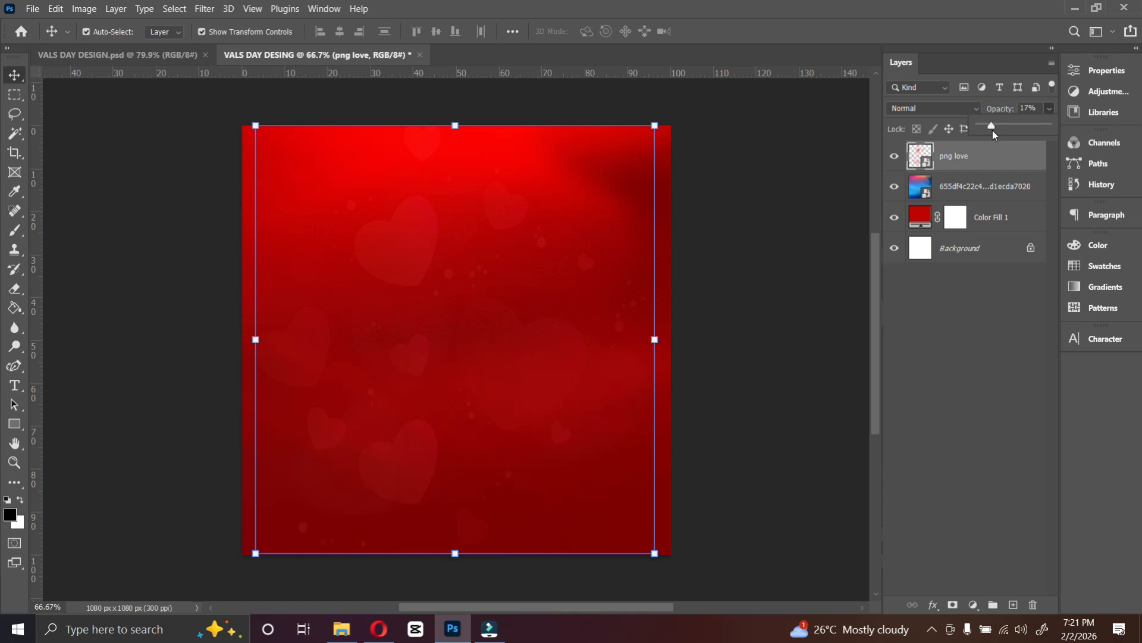
click(993, 131)
Select the hearts, gradient image and Color Fill layers and group them together.
click(977, 161)
ctrl+click(982, 186)
ctrl+click(983, 181)
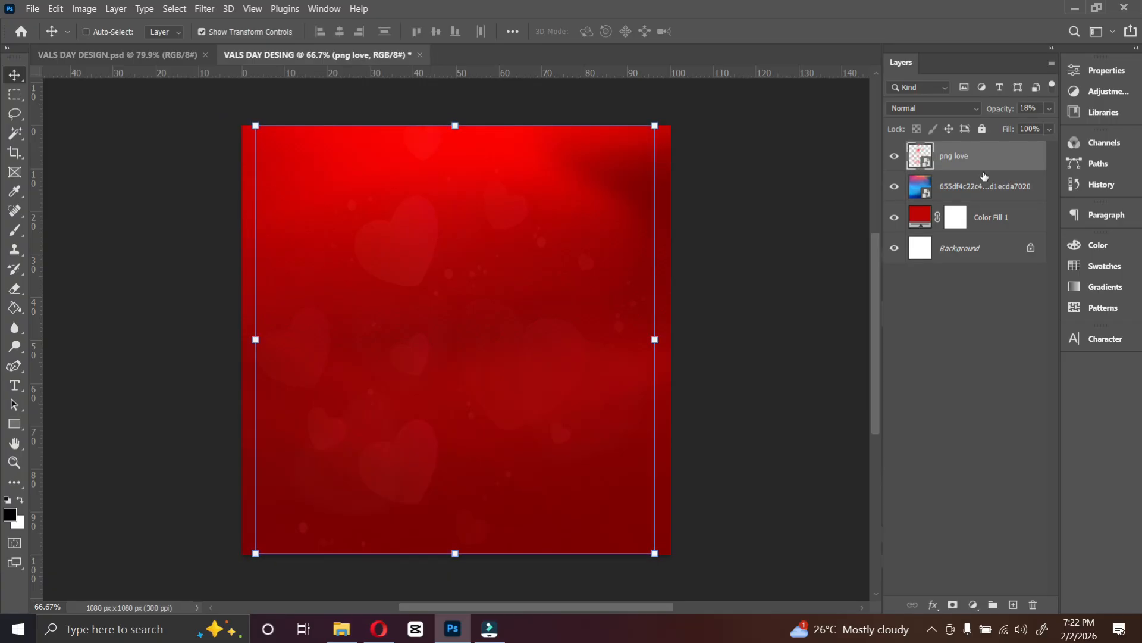
ctrl+click(985, 170)
shift+click(981, 225)
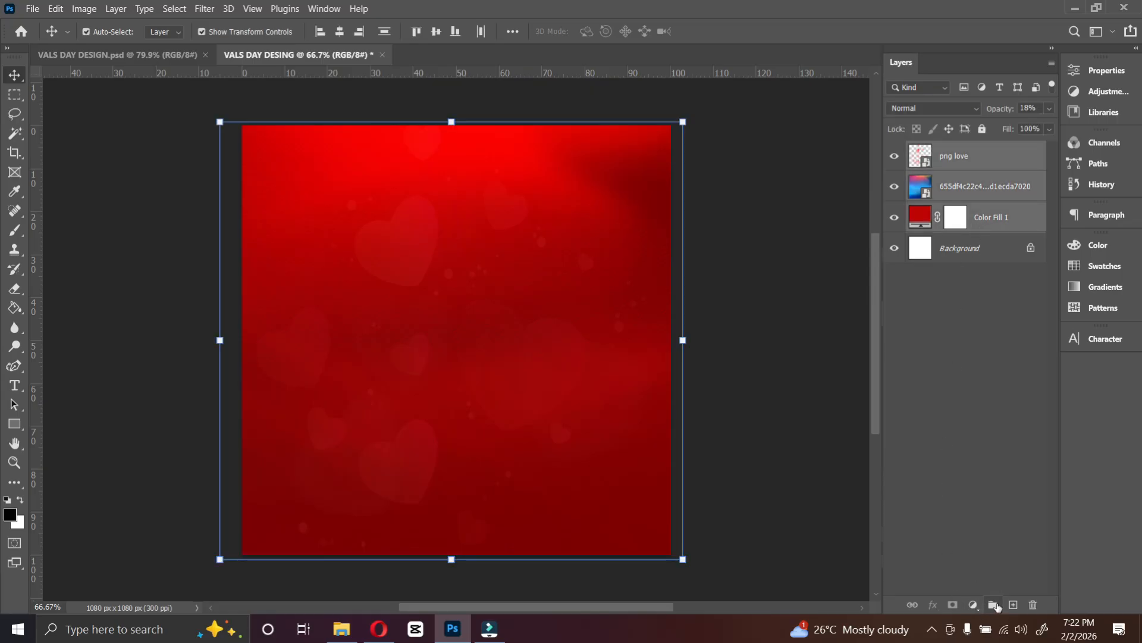
click(992, 604)
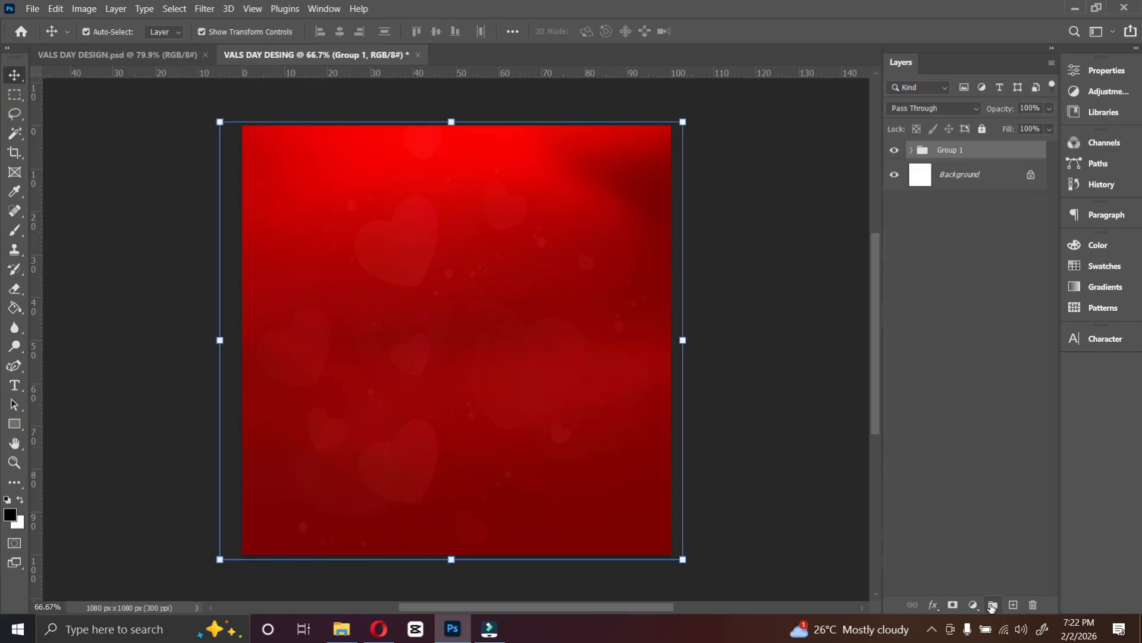
Rename the new group BACKGROUNDS.
double_click(955, 150)
text(BACKGROUNDS)
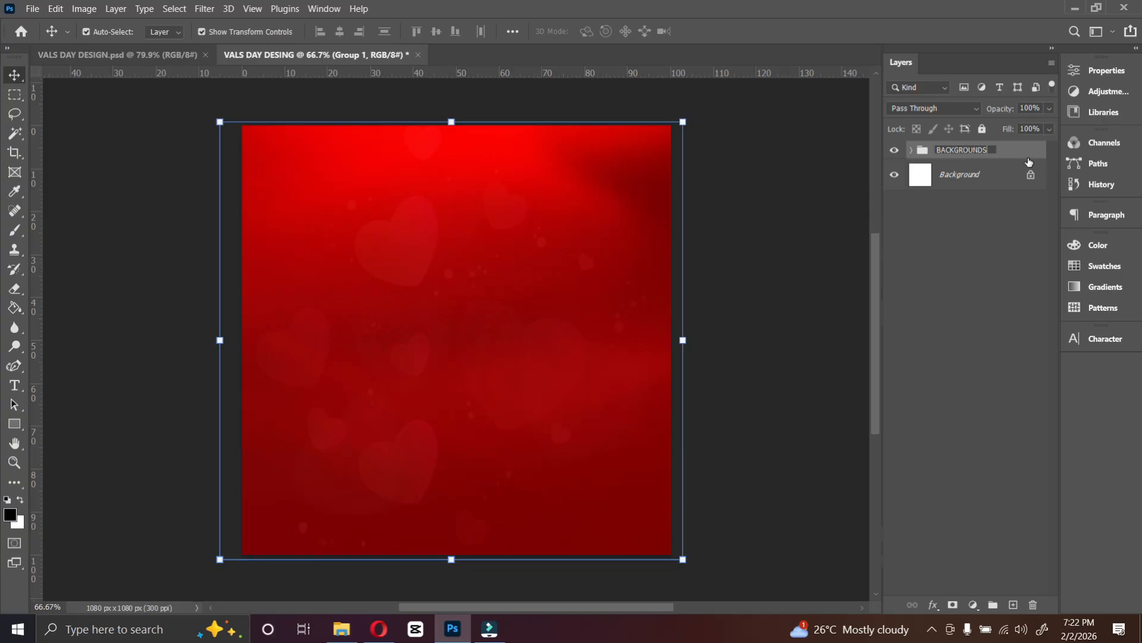
key(Return)
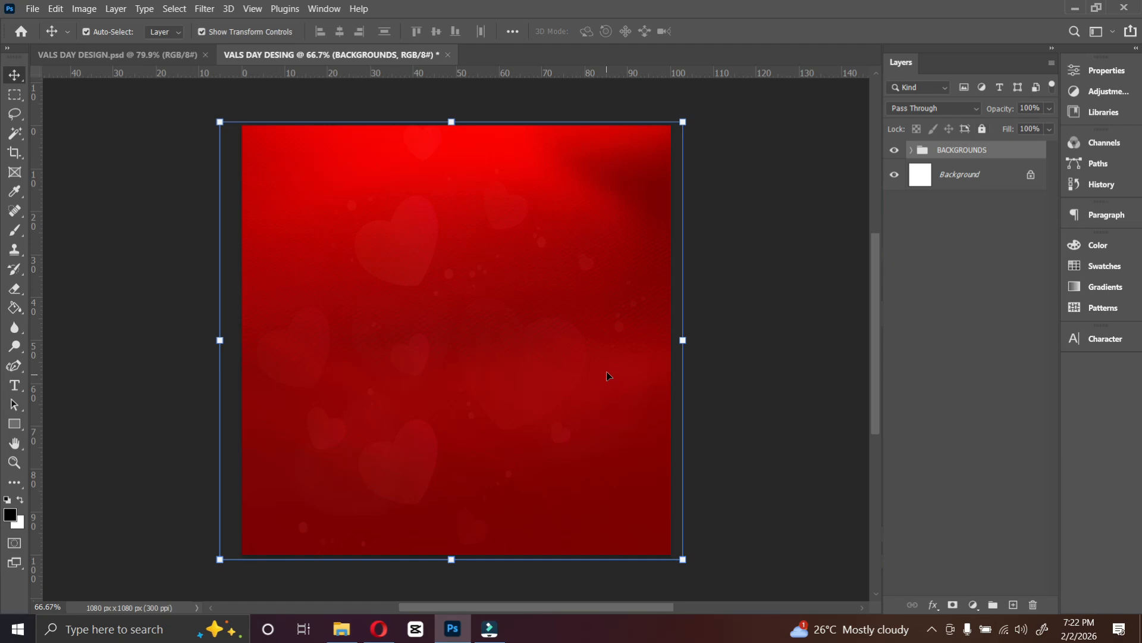
Place the two-emoji image onto the canvas and shrink its height to fit within the canvas.
click(341, 629)
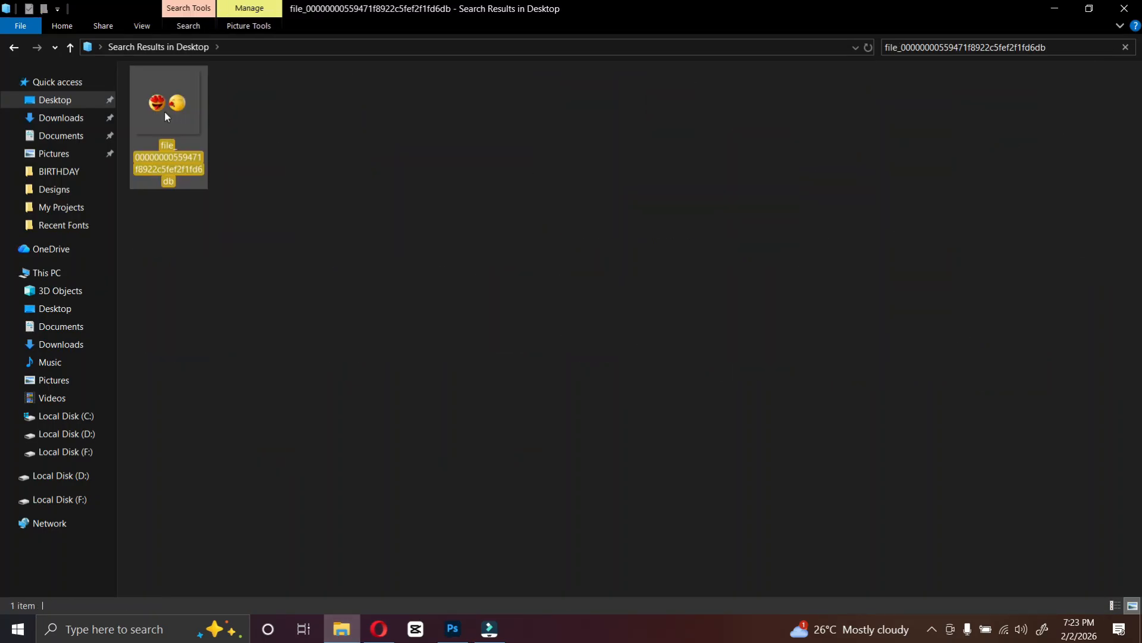
drag(166, 114, 456, 324)
key(Return)
mouse_move(658, 134)
mouse_down()
mouse_move(668, 128)
mouse_move(666, 144)
mouse_up()
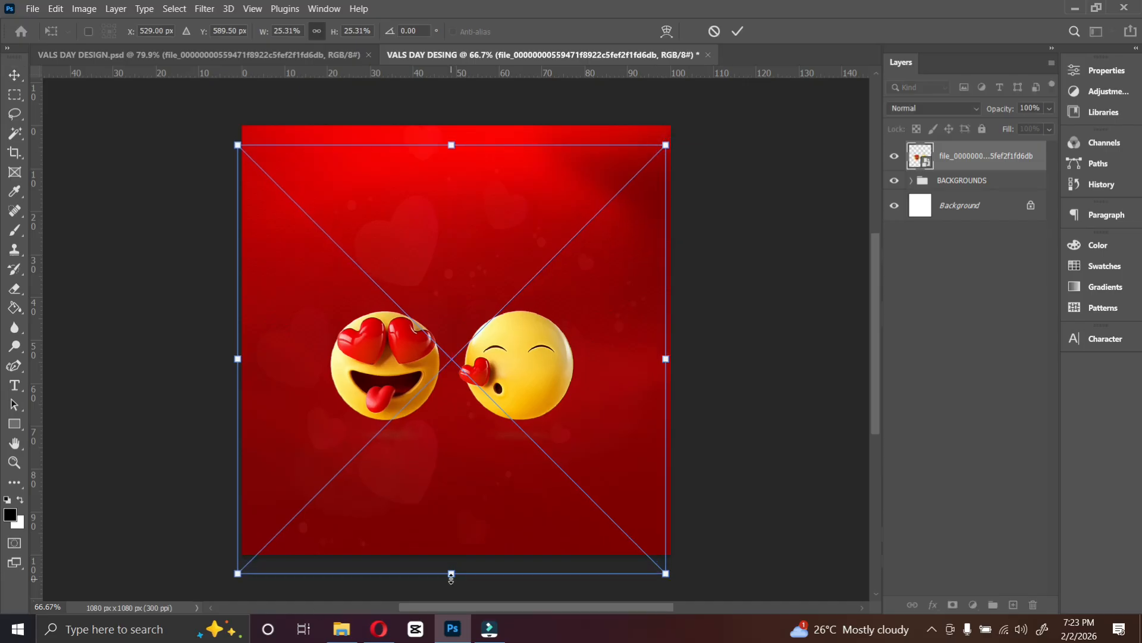
drag(451, 577, 452, 548)
key(Return)
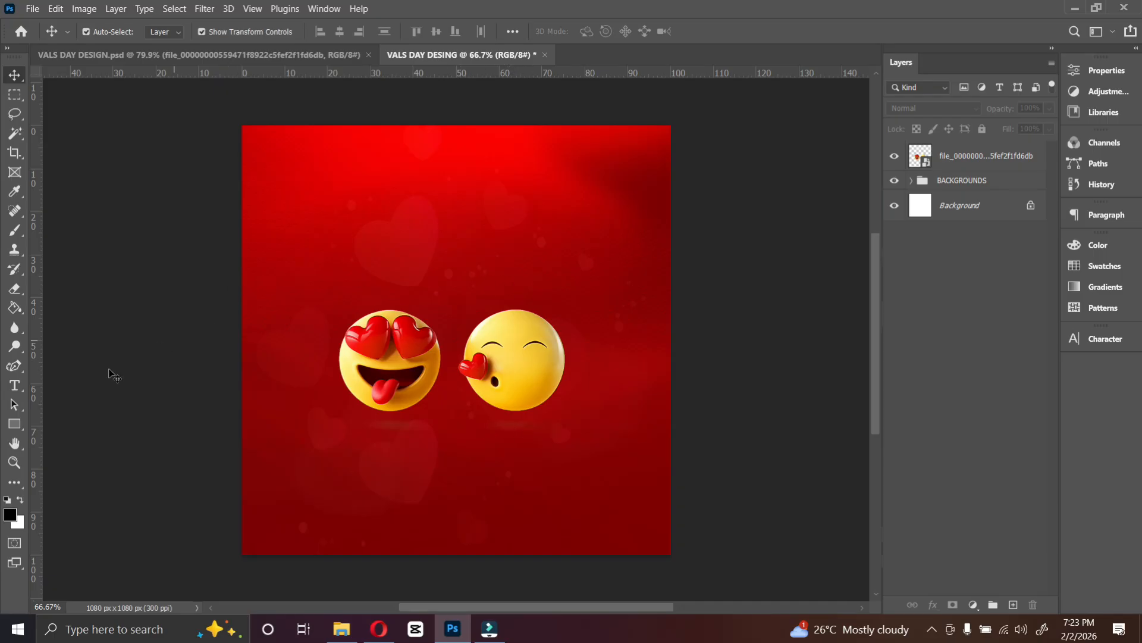
Add a text layer reading HAPPY near the top centre of the canvas.
click(15, 385)
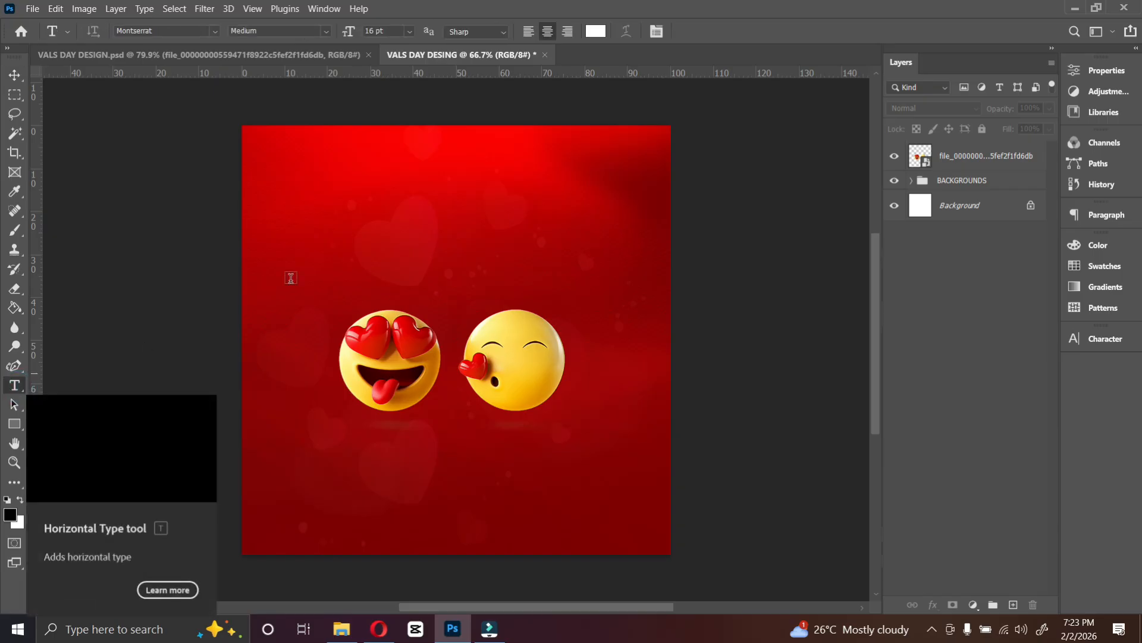
click(432, 189)
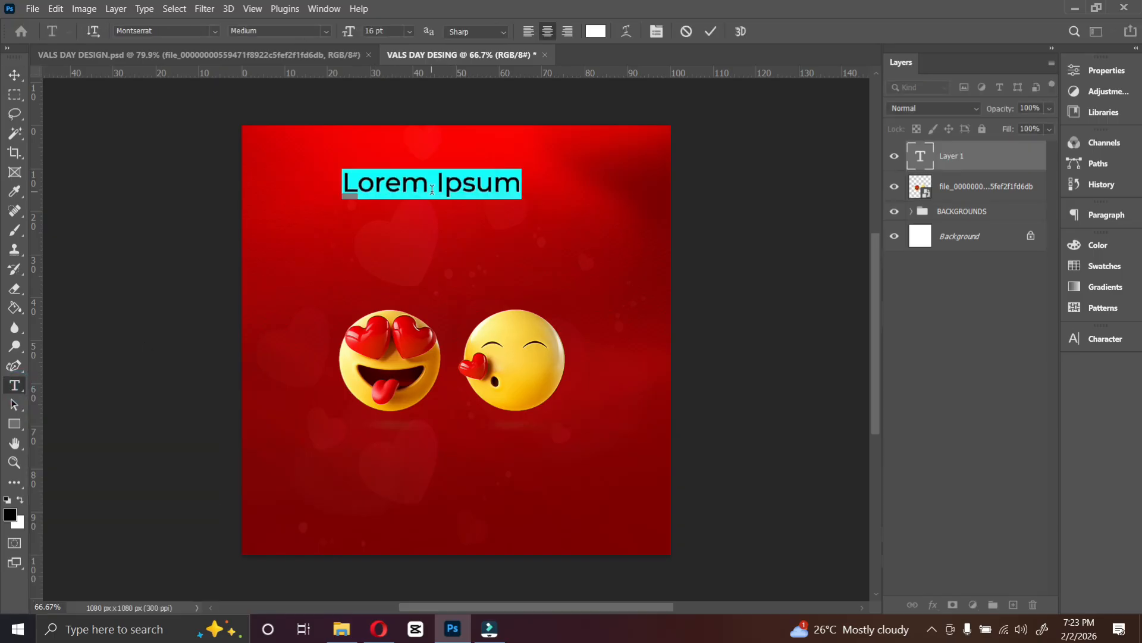
text(HAPPY)
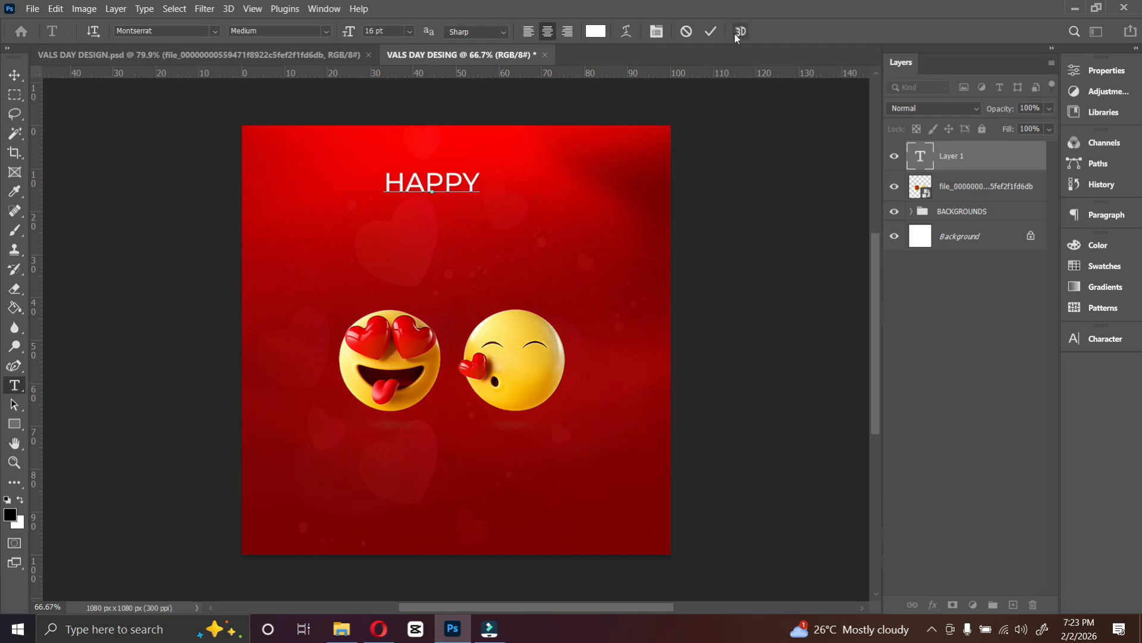
click(710, 31)
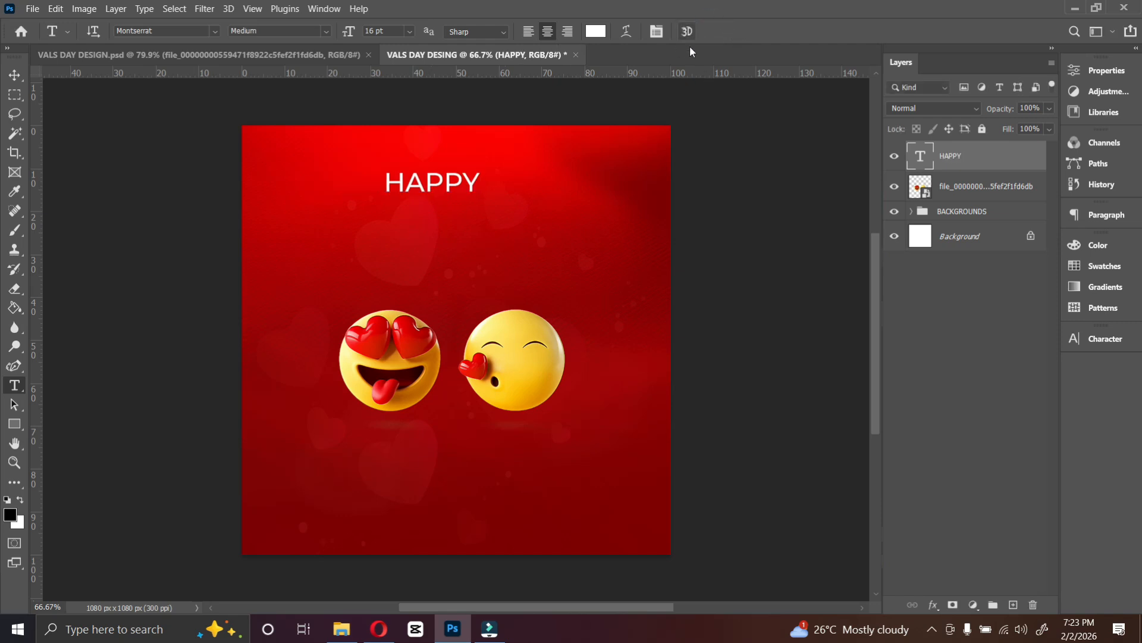
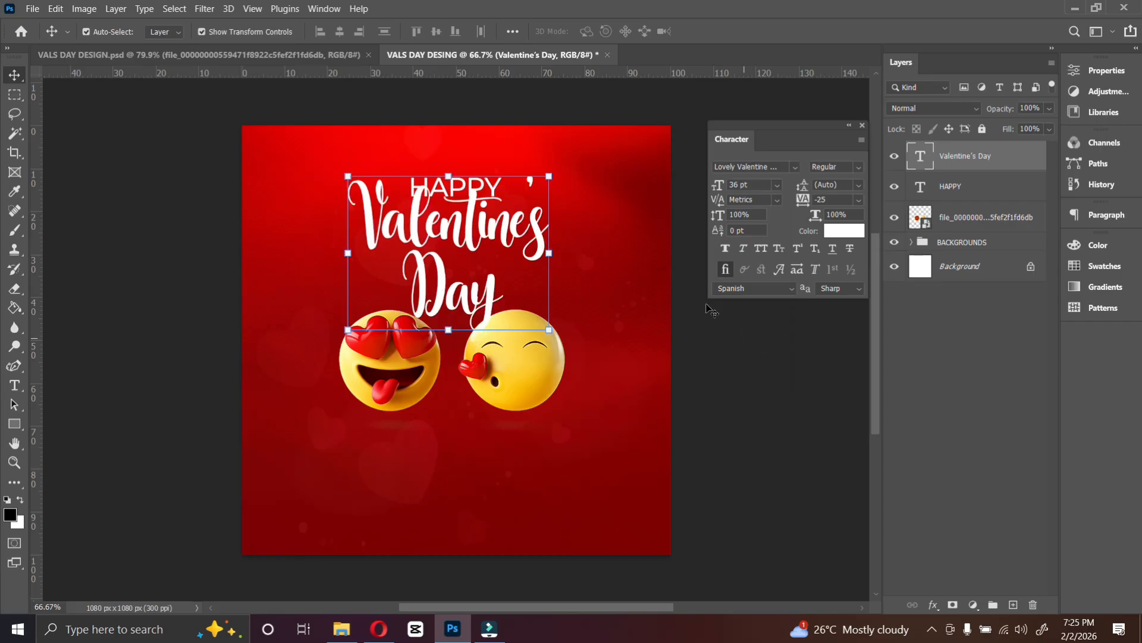
Enlarge the Valentine's Day title to 45 pt and move it lower on the canvas.
click(755, 184)
text(45)
drag(462, 242, 470, 278)
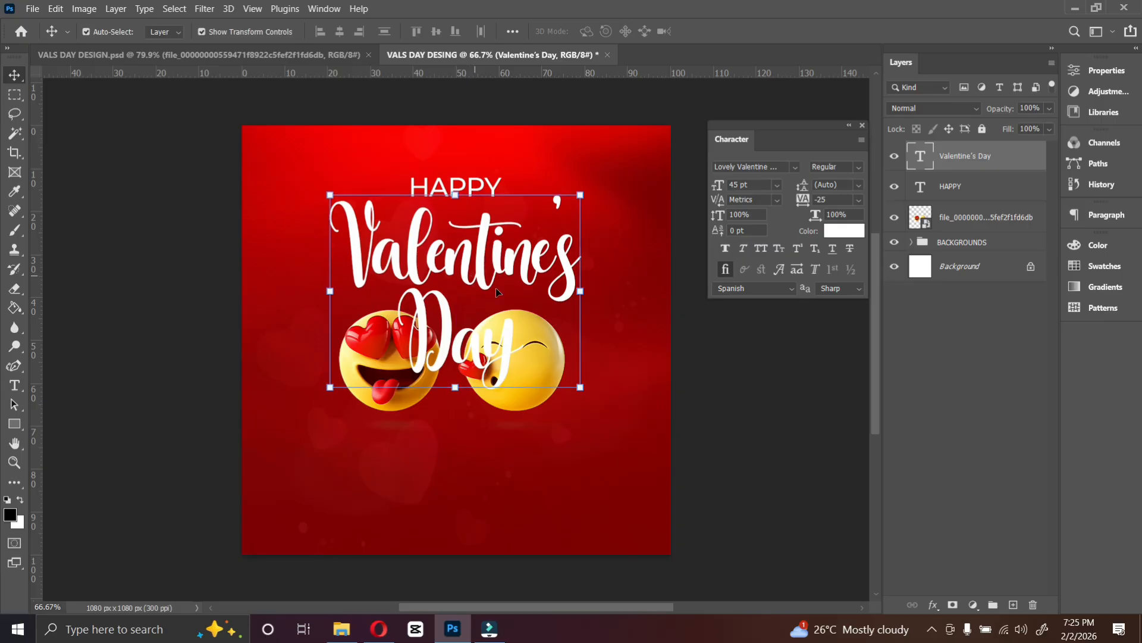
Move the emoji image lower on the canvas.
click(513, 382)
drag(514, 392, 514, 433)
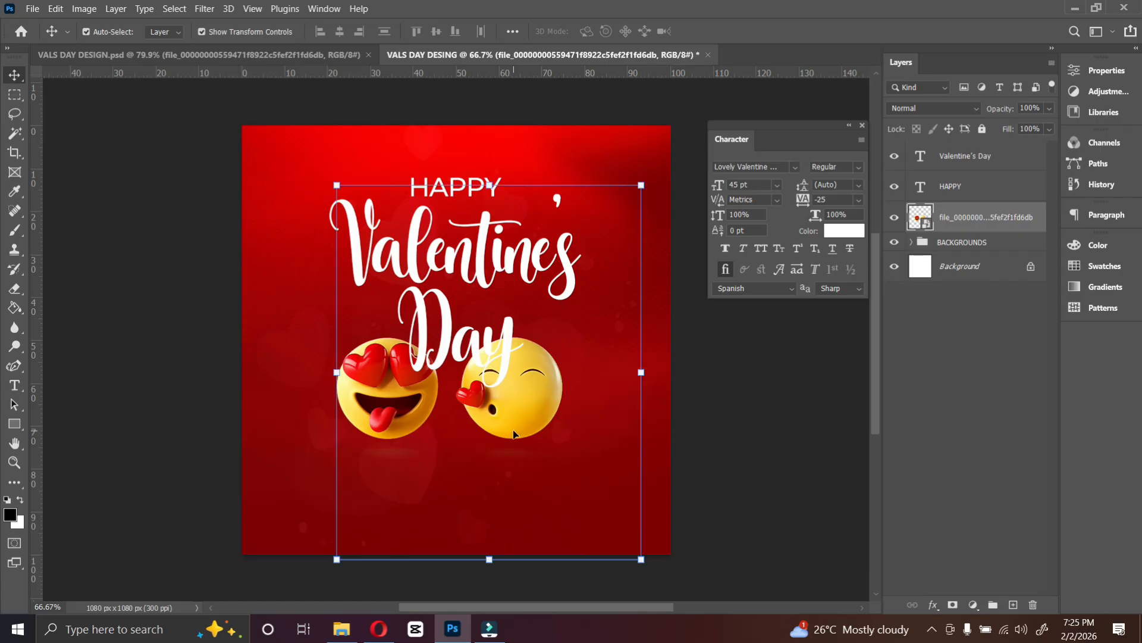
Set the Valentine's Day title to 40 pt and nudge it up slightly.
click(570, 301)
click(753, 185)
text(40)
key(Return)
key(Up)
key(Up)
key(Up)
key(Up)
key(Up)
key(Up)
key(Up)
key(Up)
key(Up)
key(Up)
key(Up)
key(Up)
key(Up)
key(Up)
key(Up)
key(Up)
key(Up)
key(Up)
key(Up)
key(Up)
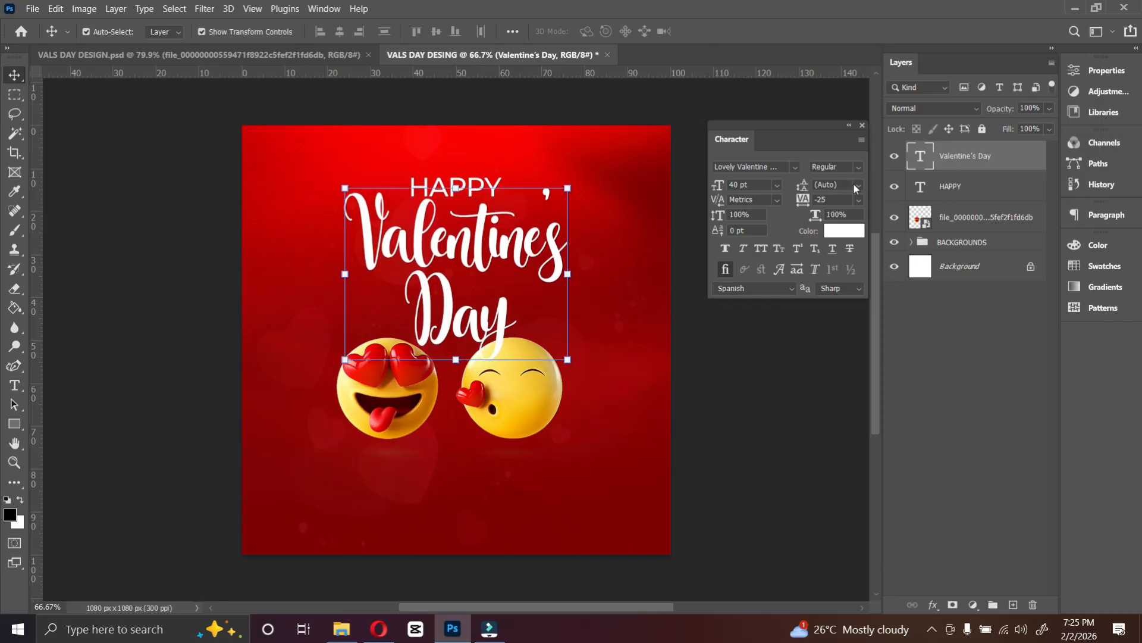
Warp the HAPPY text with the Arch style at a bend of +18%.
click(951, 194)
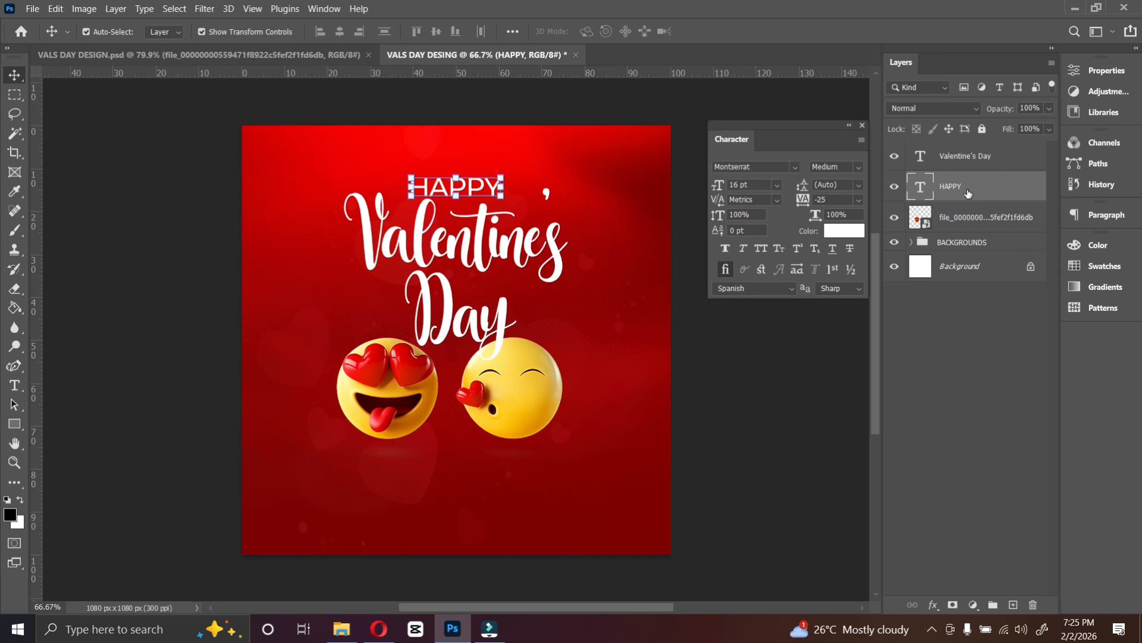
right_click(968, 193)
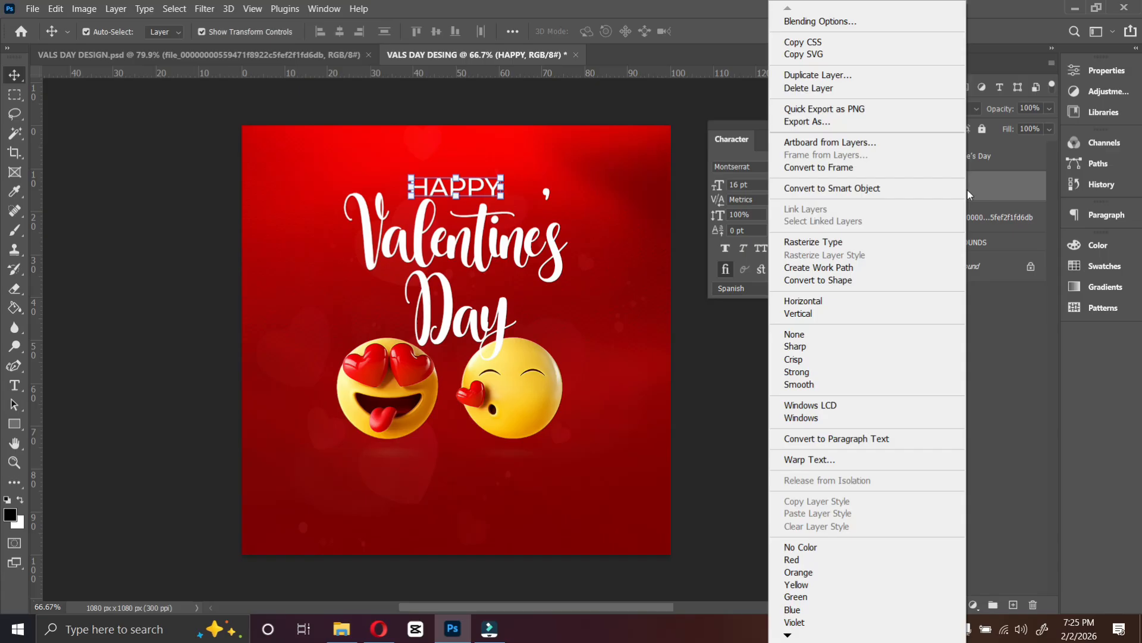
click(823, 461)
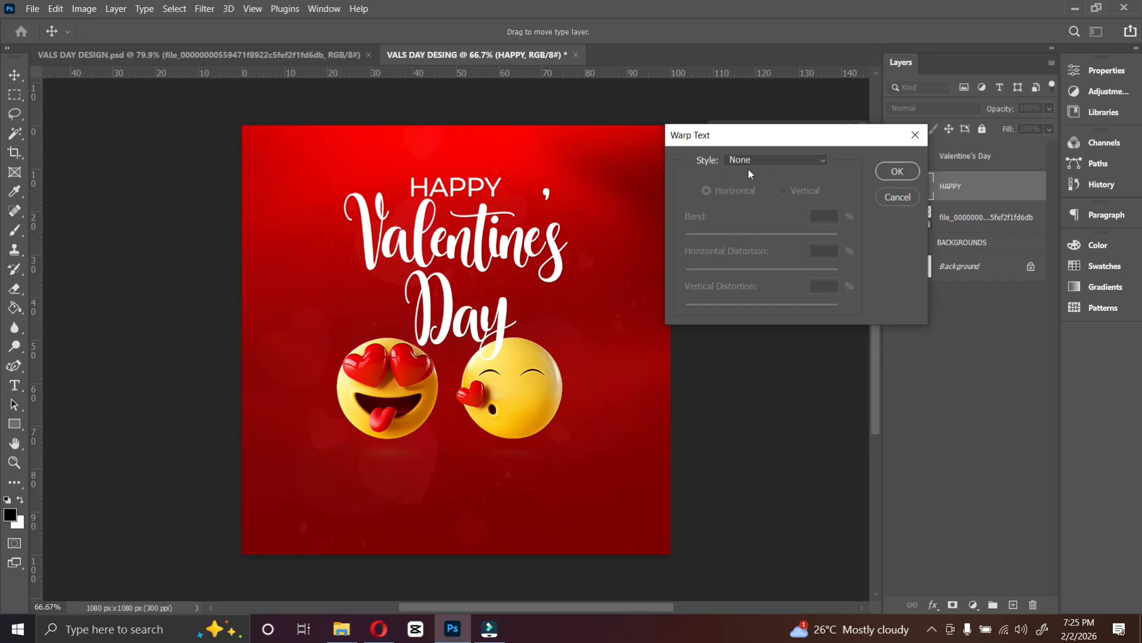
click(780, 160)
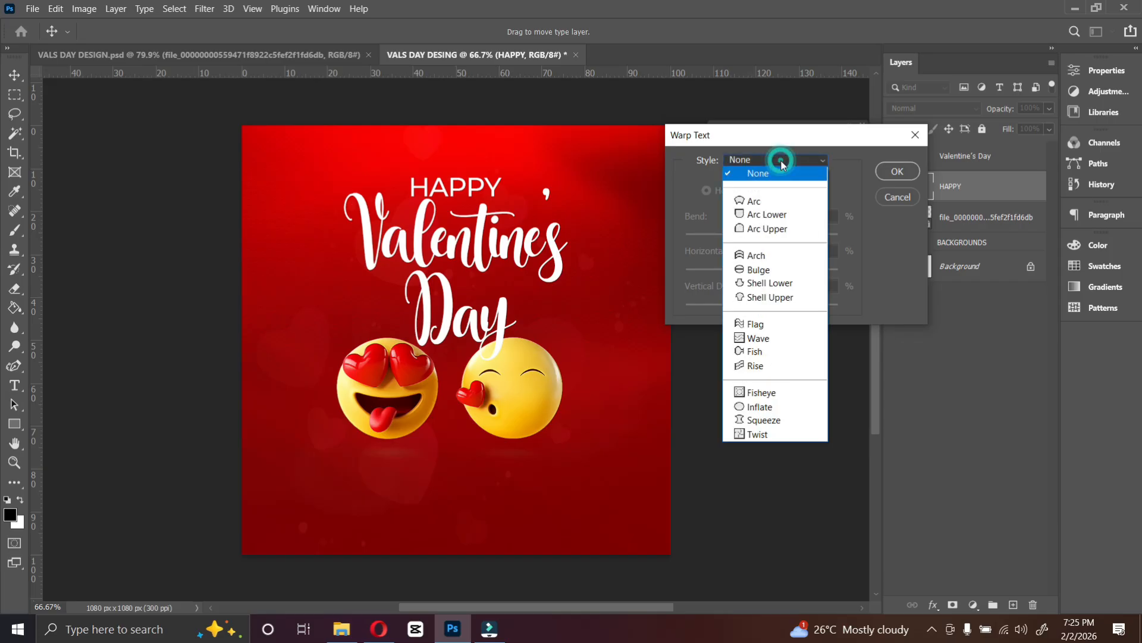
click(756, 255)
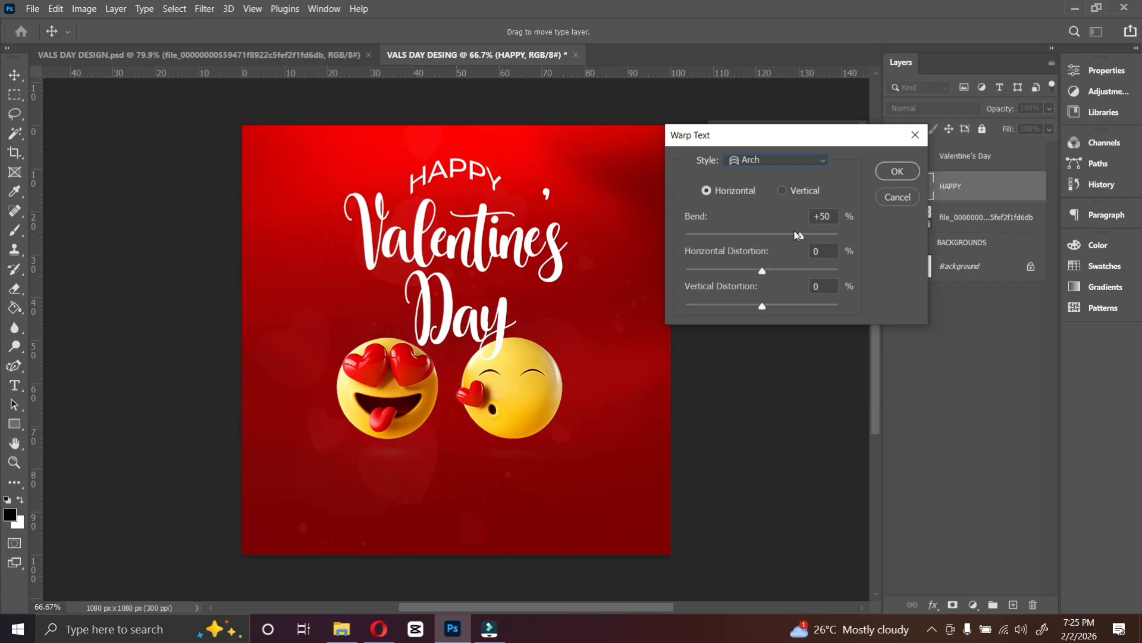
drag(792, 238, 776, 239)
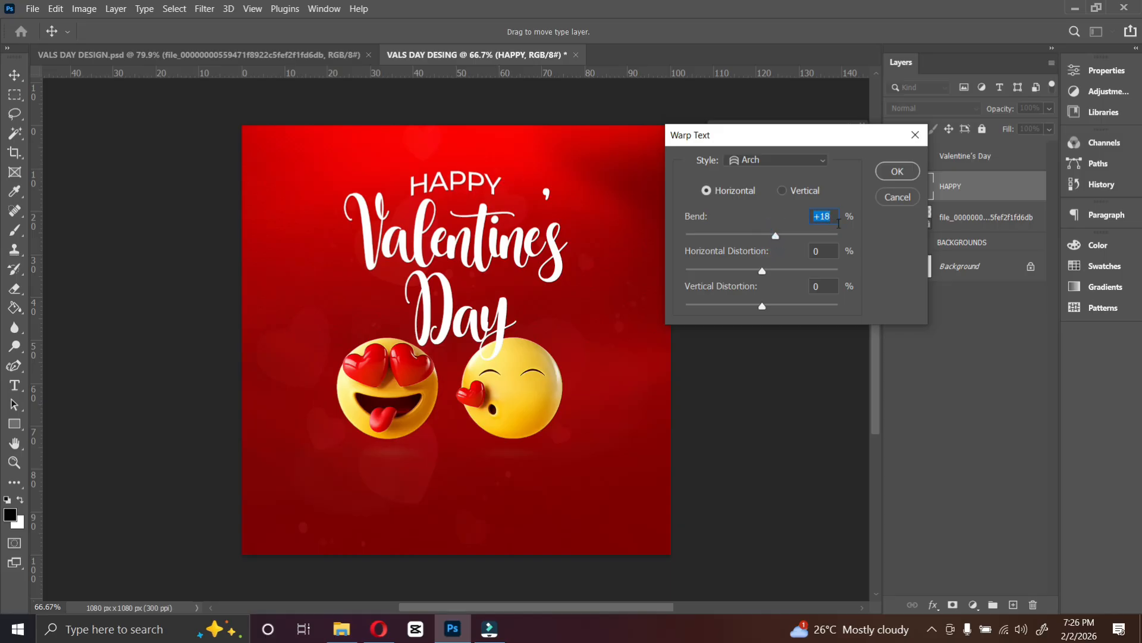
click(896, 173)
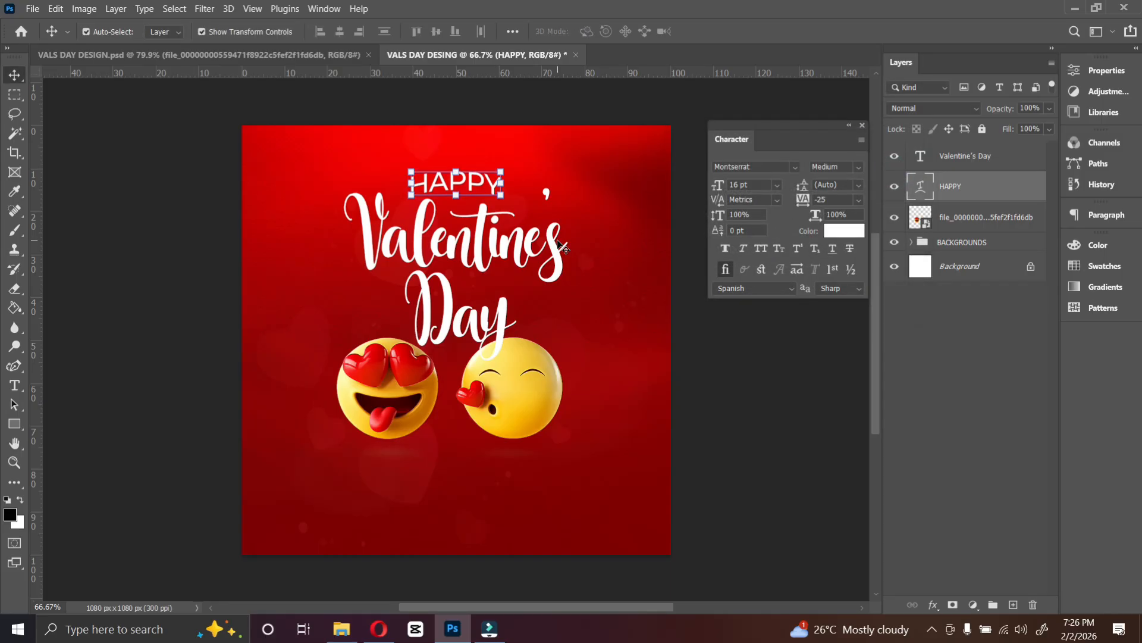
Scale the emoji image down and reposition it beneath the title.
click(457, 260)
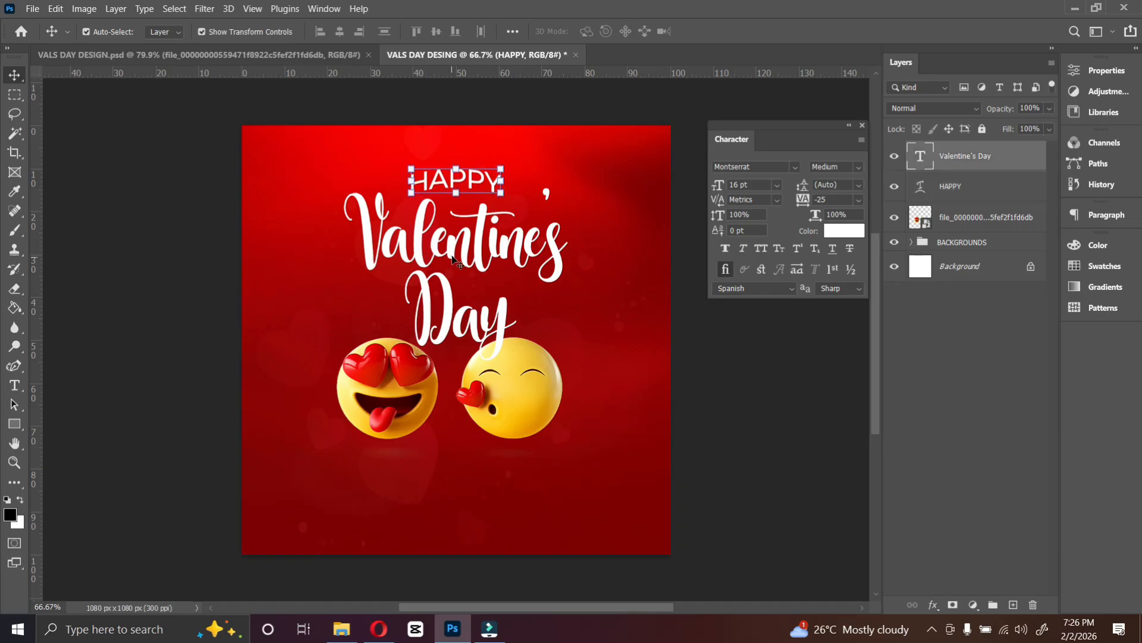
click(516, 407)
drag(646, 186, 607, 244)
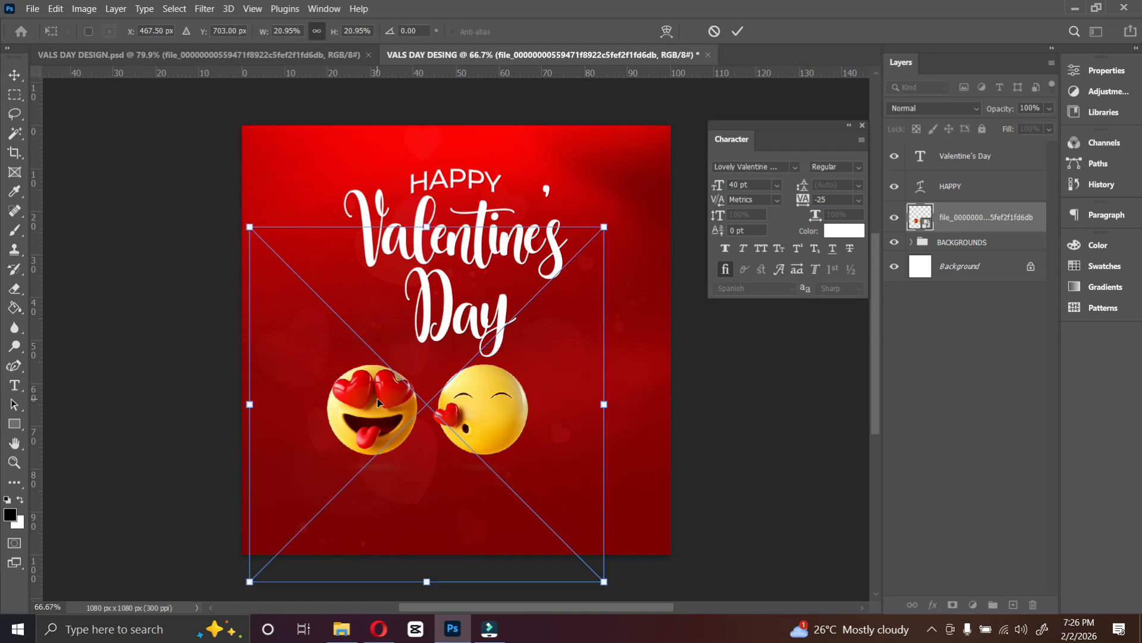
key(Return)
drag(470, 406, 487, 399)
Set the Valentine's Day title size to 38 pt.
click(468, 310)
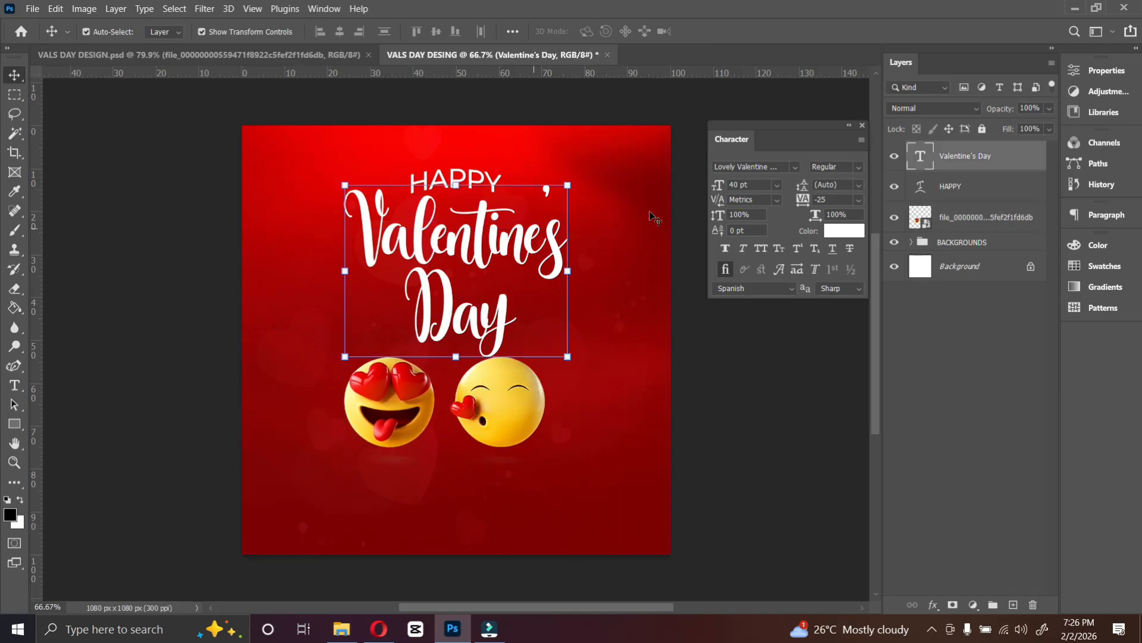
click(758, 185)
text(38)
key(Return)
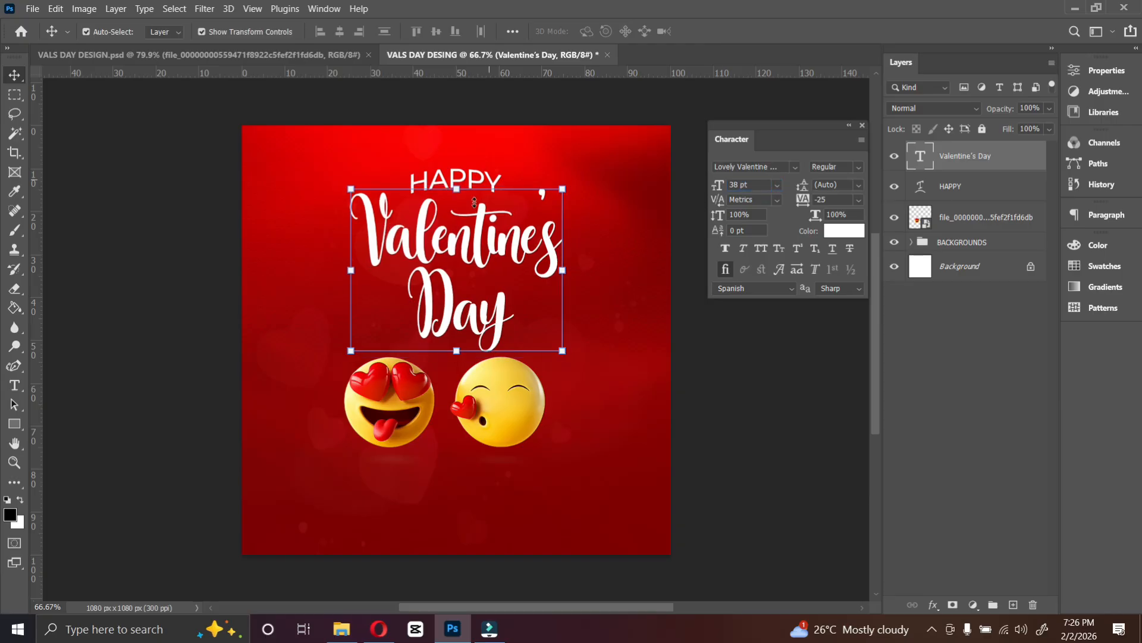
Nudge the emoji image up slightly.
click(497, 400)
key(Up)
key(Up)
key(Up)
key(Up)
key(Up)
key(Up)
key(Up)
key(Up)
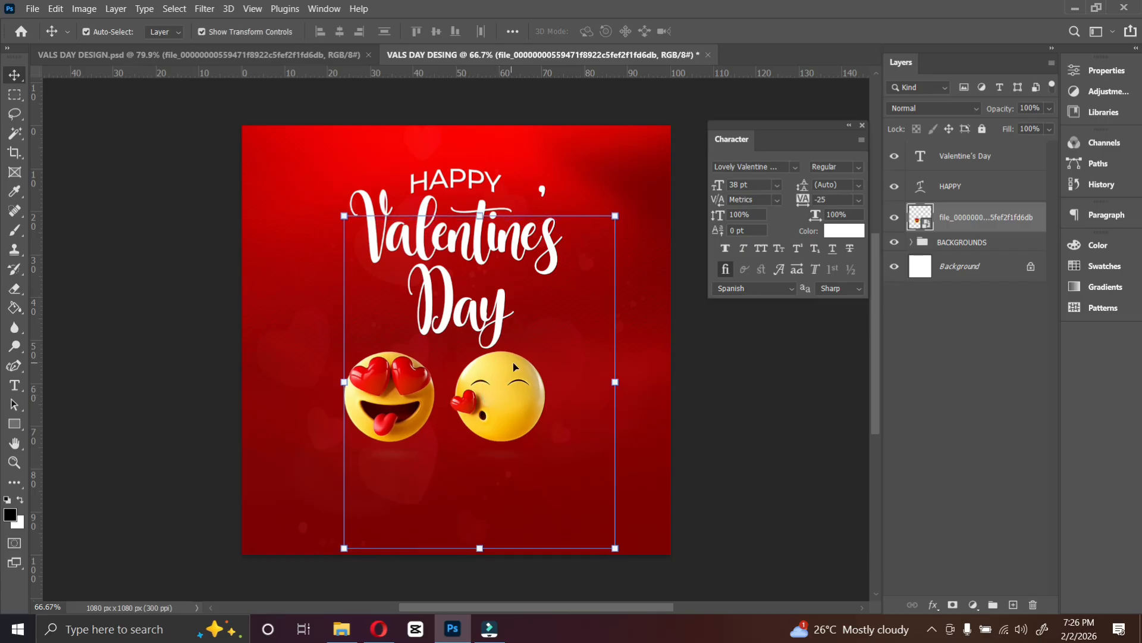
Duplicate the Valentine's Day text layer.
scroll(509, 370, down, 1)
scroll(508, 366, up, 1)
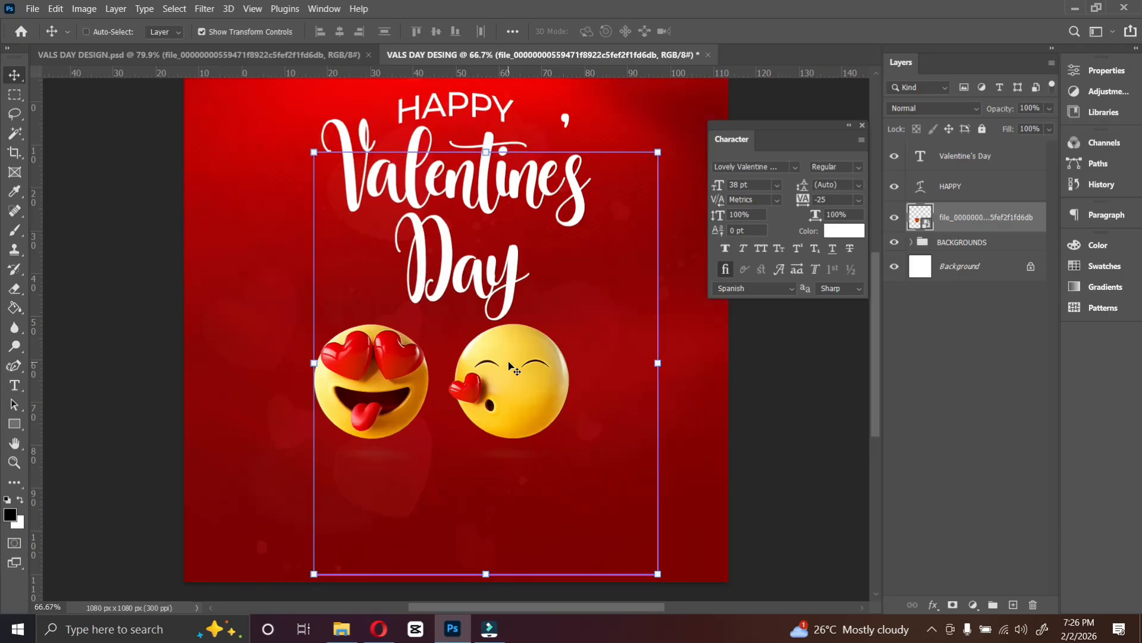
scroll(511, 266, up, 3)
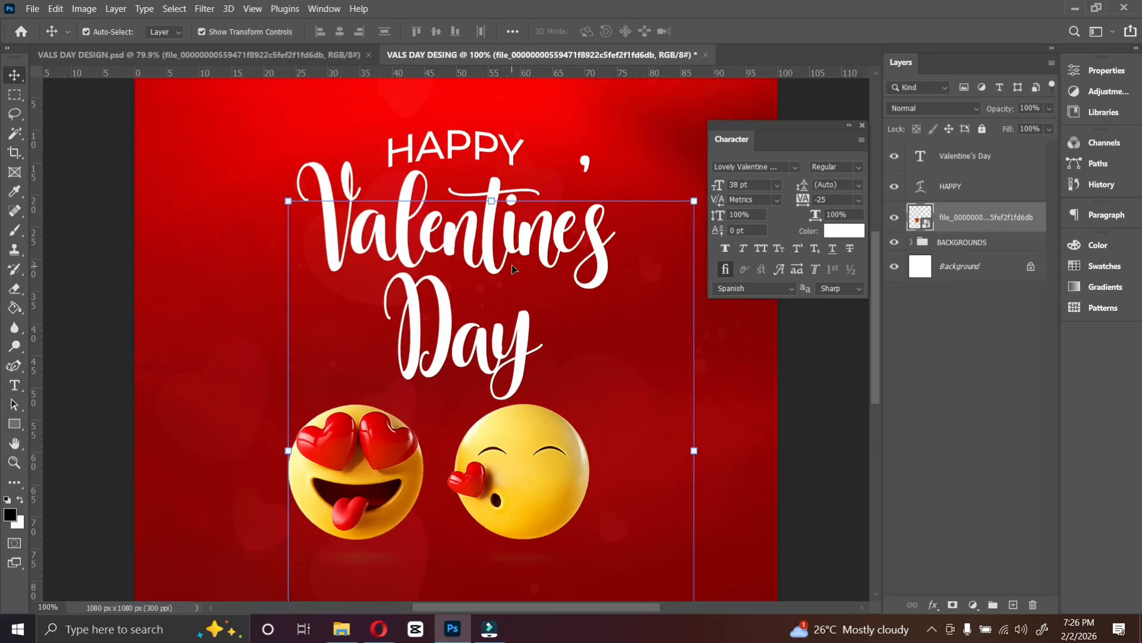
scroll(510, 266, down, 3)
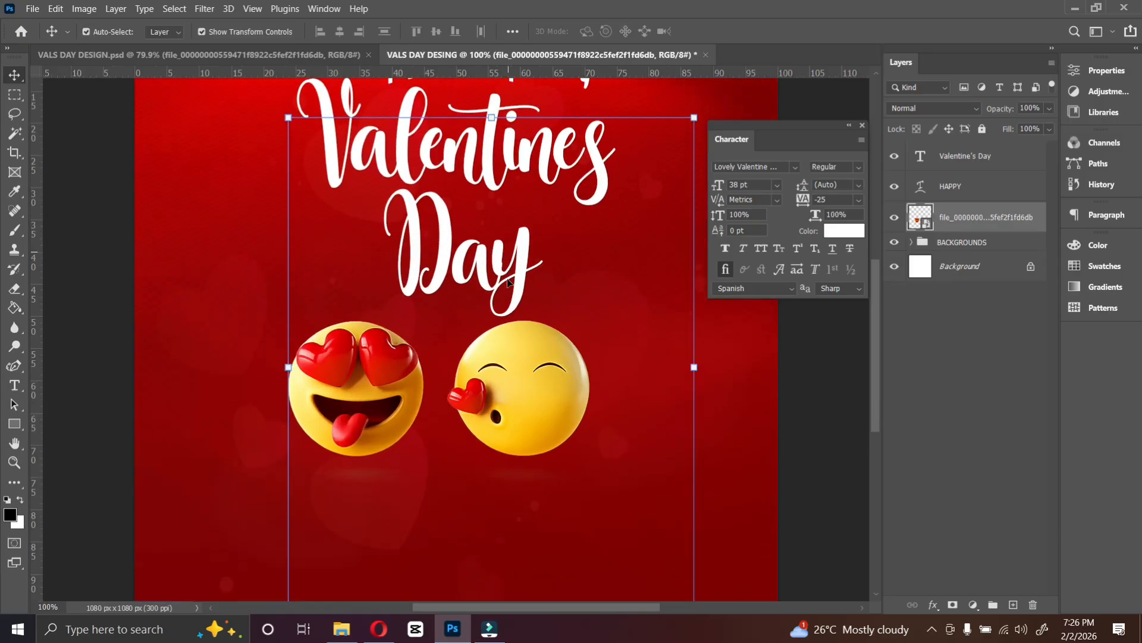
click(15, 385)
click(14, 74)
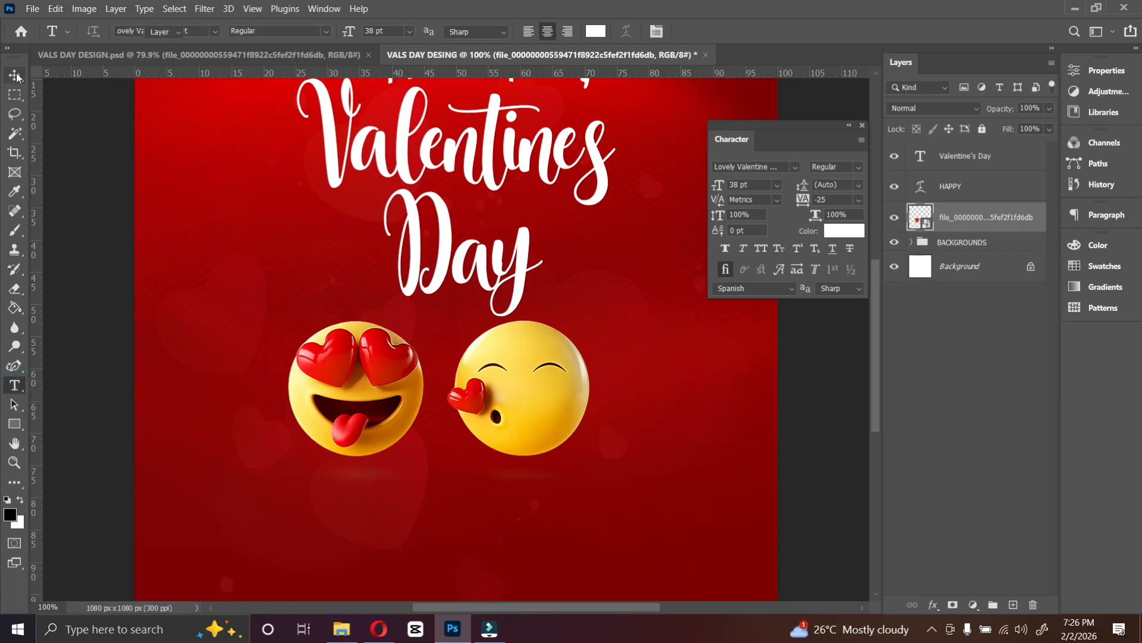
click(500, 262)
key(ctrl+j)
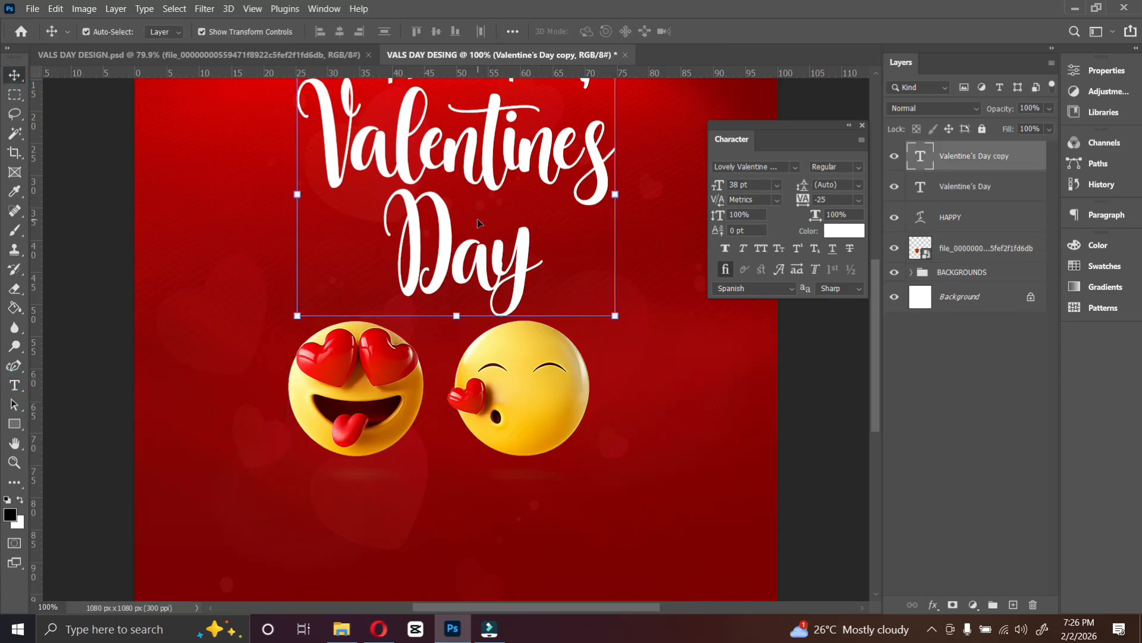
Move the text copy below the emojis and change it to Montserrat at 8 pt.
scroll(477, 219, down, 2)
scroll(478, 222, down, 1)
drag(460, 185, 431, 463)
click(792, 167)
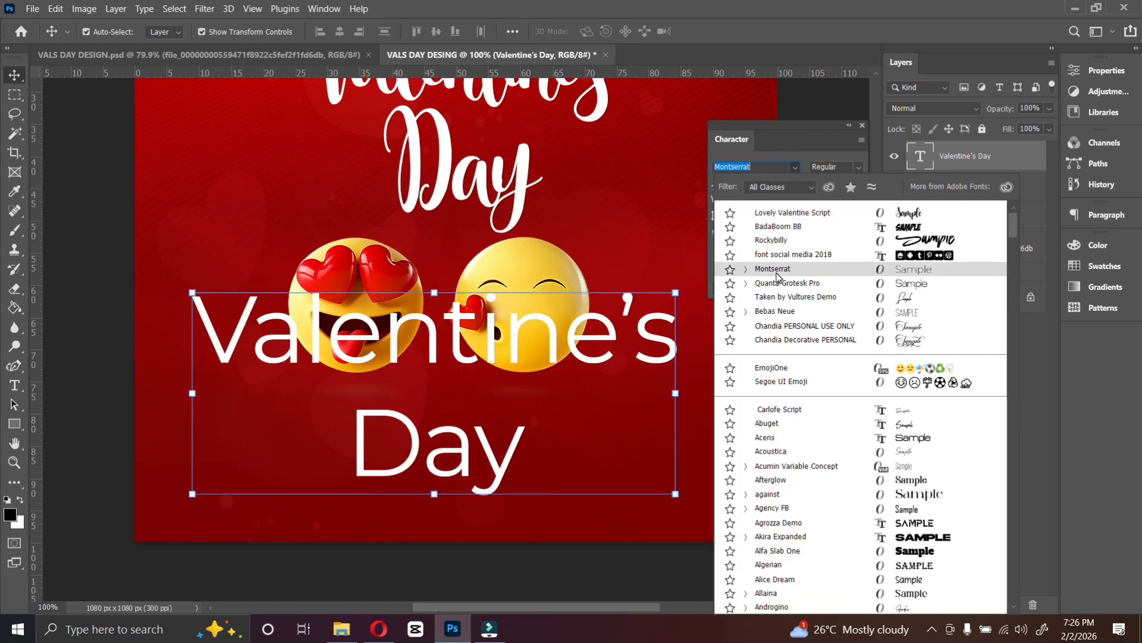
click(774, 269)
click(777, 185)
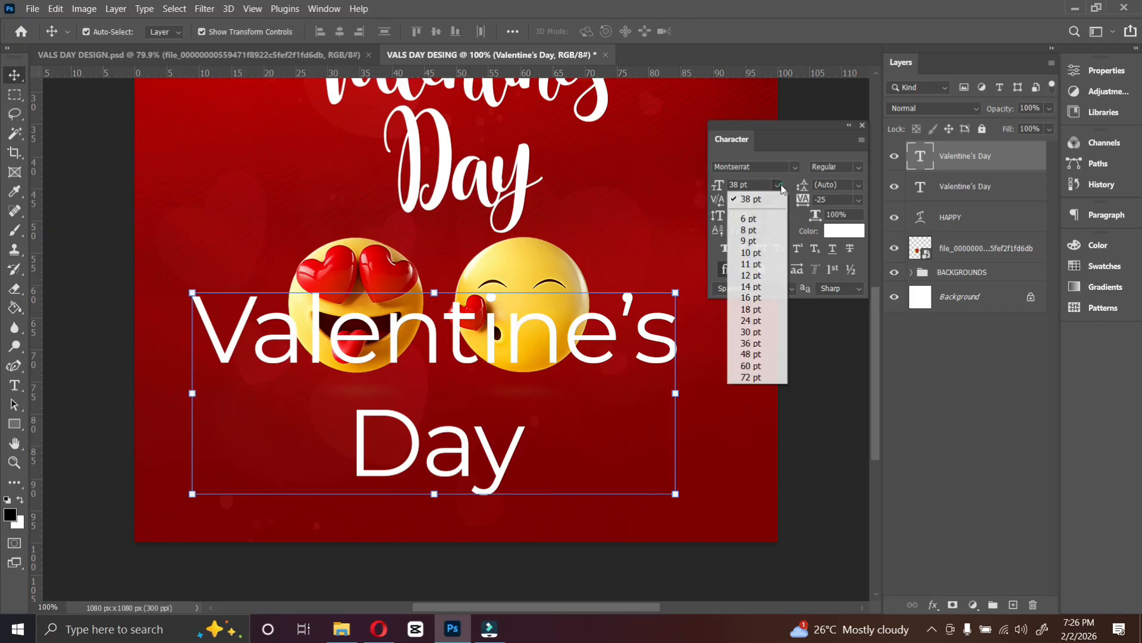
click(756, 230)
drag(451, 381, 438, 420)
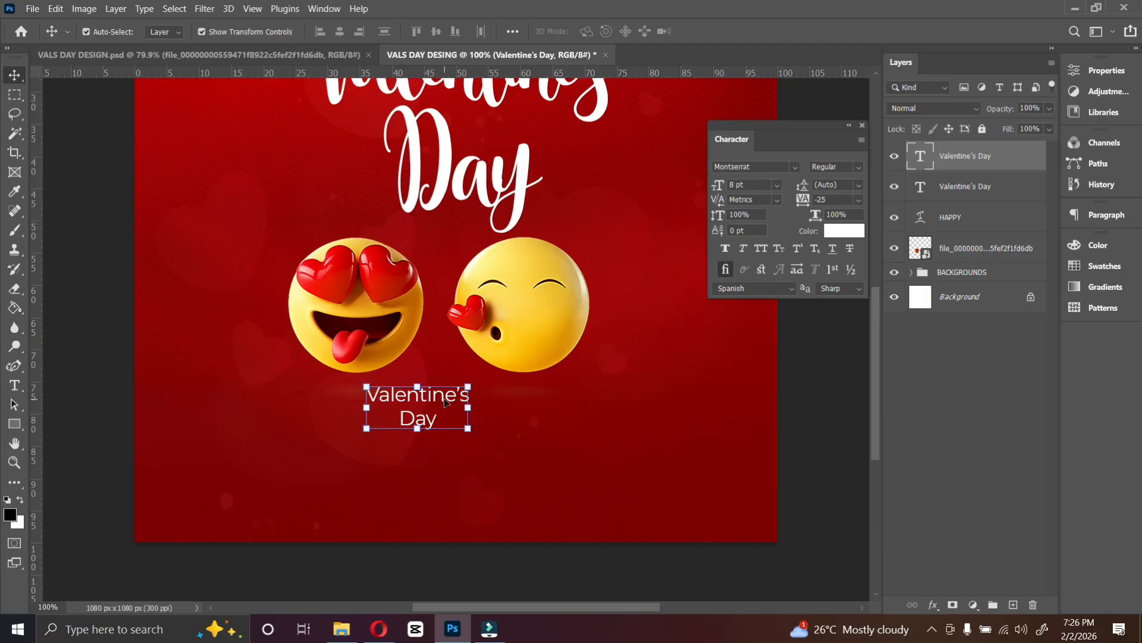
Replace the copy's text with the quote “wishing you everything that makes you happiest, today and always”.
double_click(421, 429)
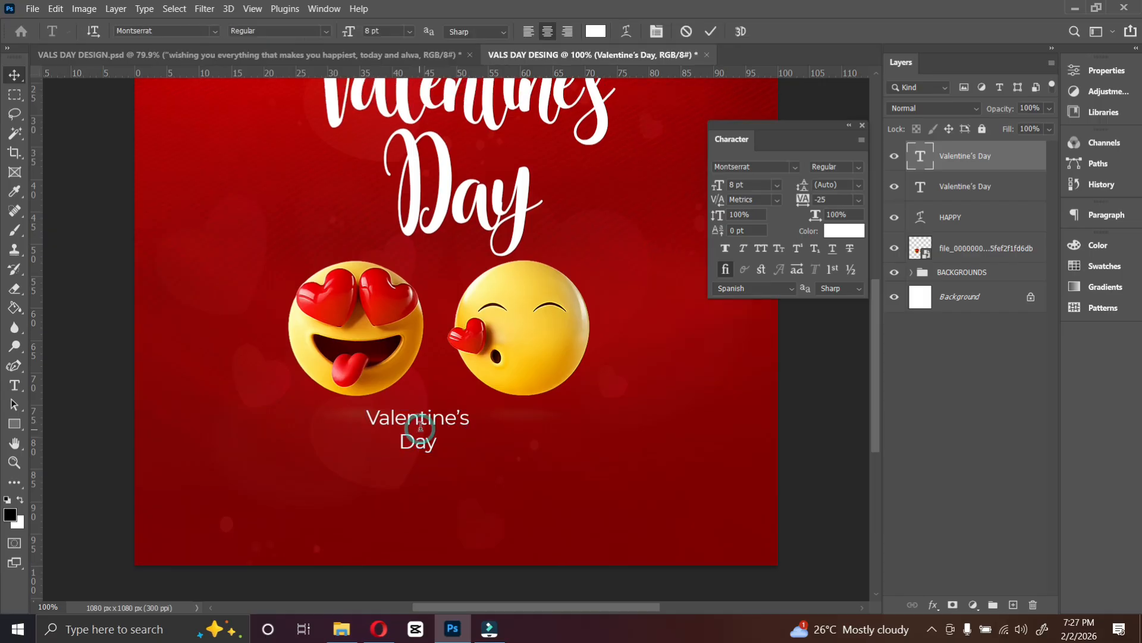
key(ctrl+v)
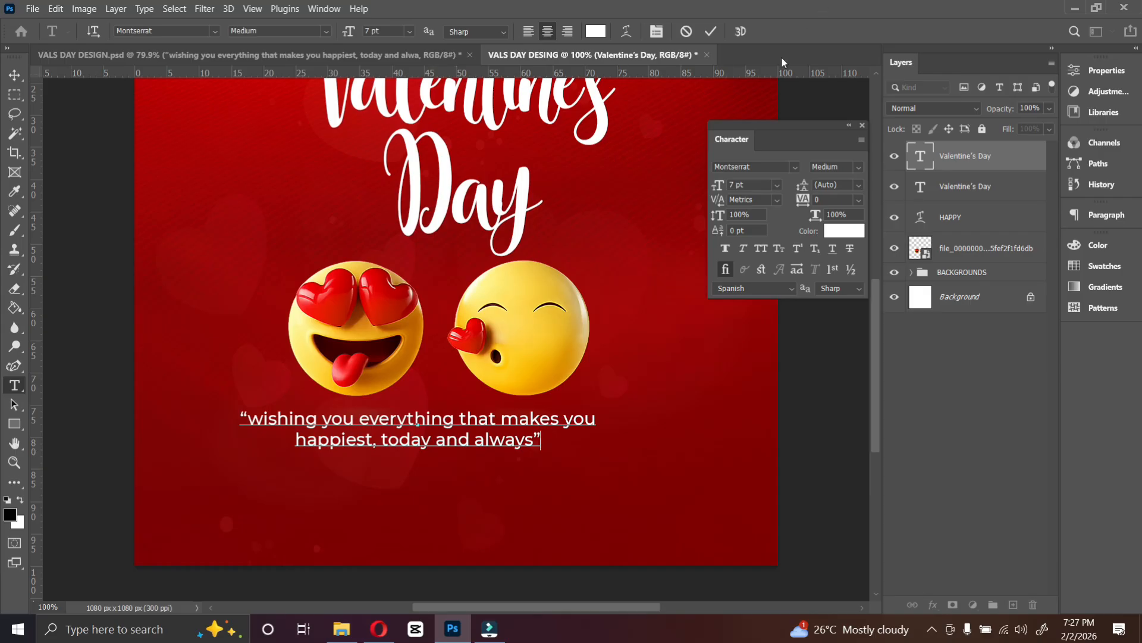
click(711, 31)
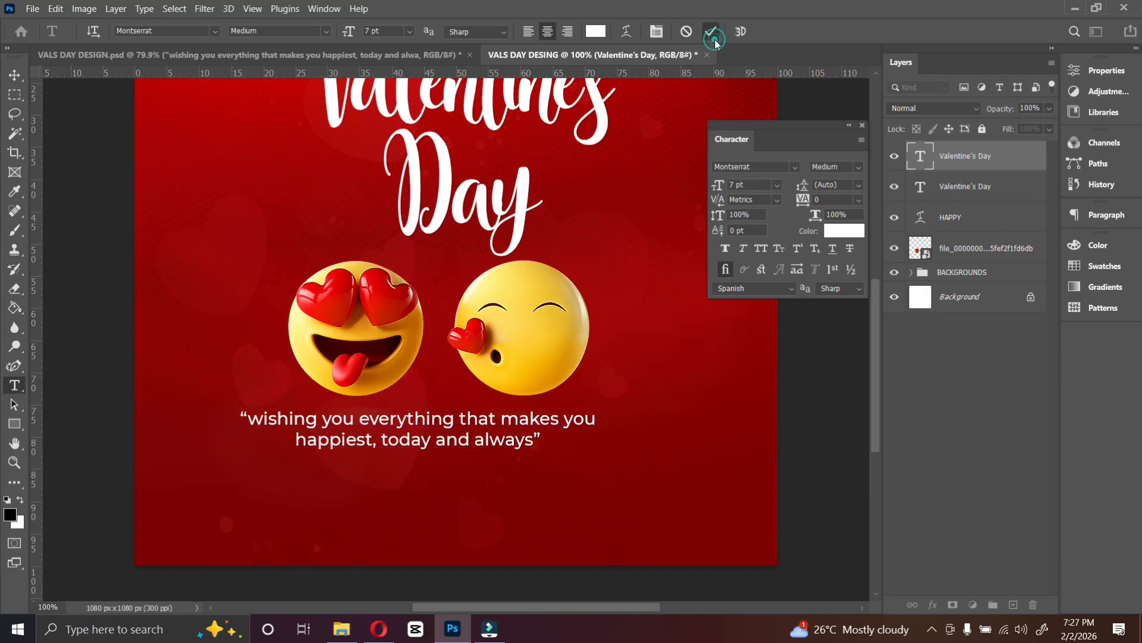
Centre the quote horizontally on the canvas and nudge it up slightly.
key(v)
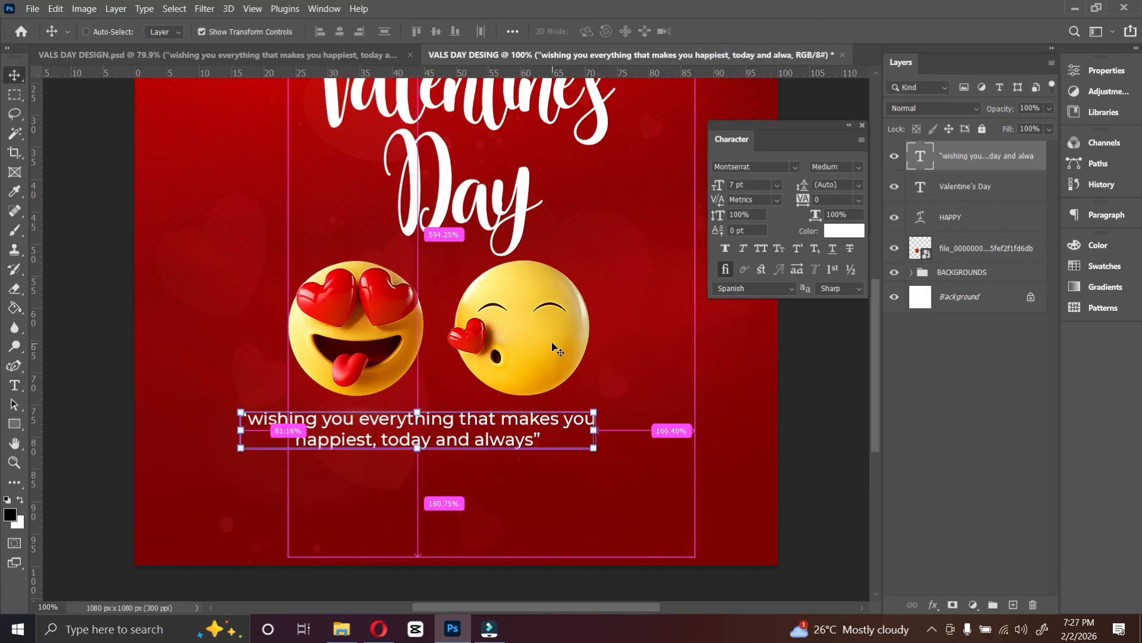
key(ctrl+a)
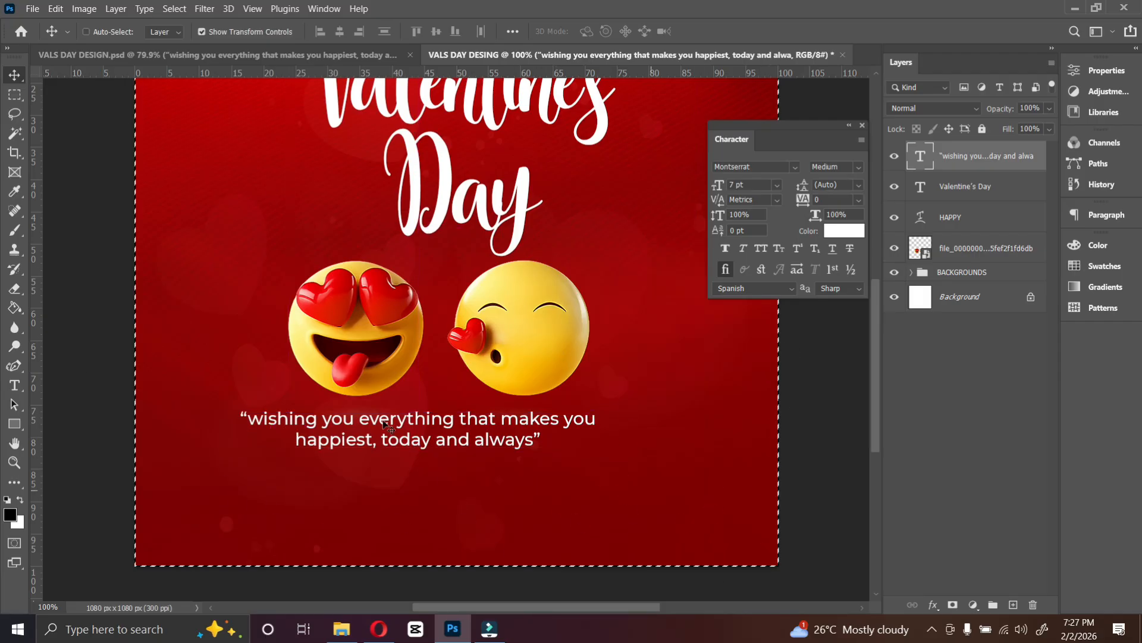
click(333, 34)
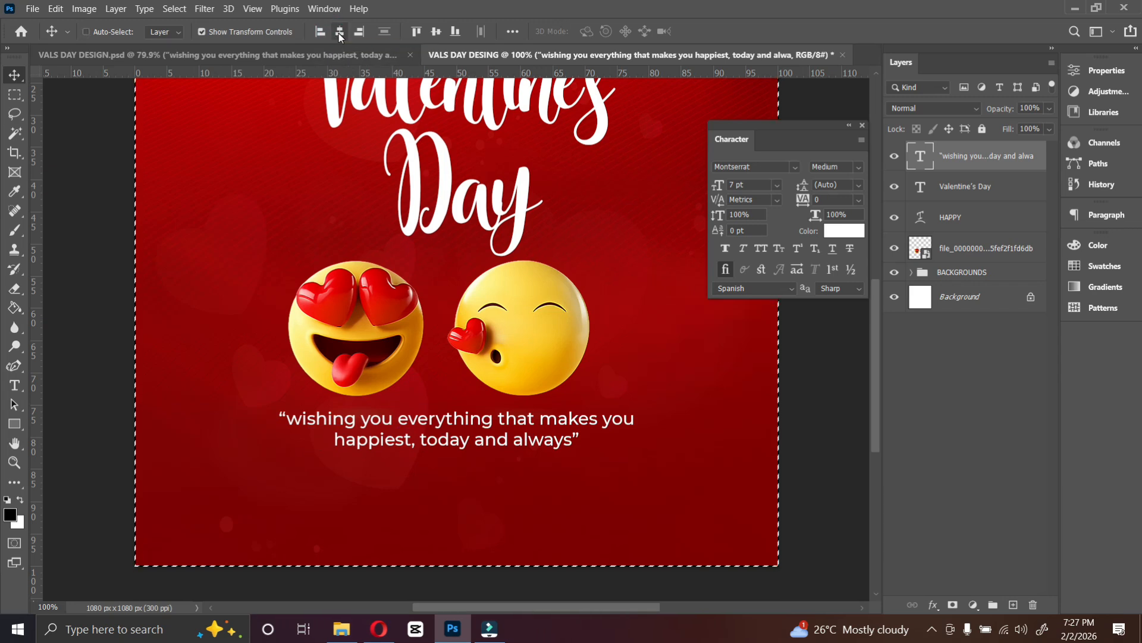
key(ctrl+d)
key(Up)
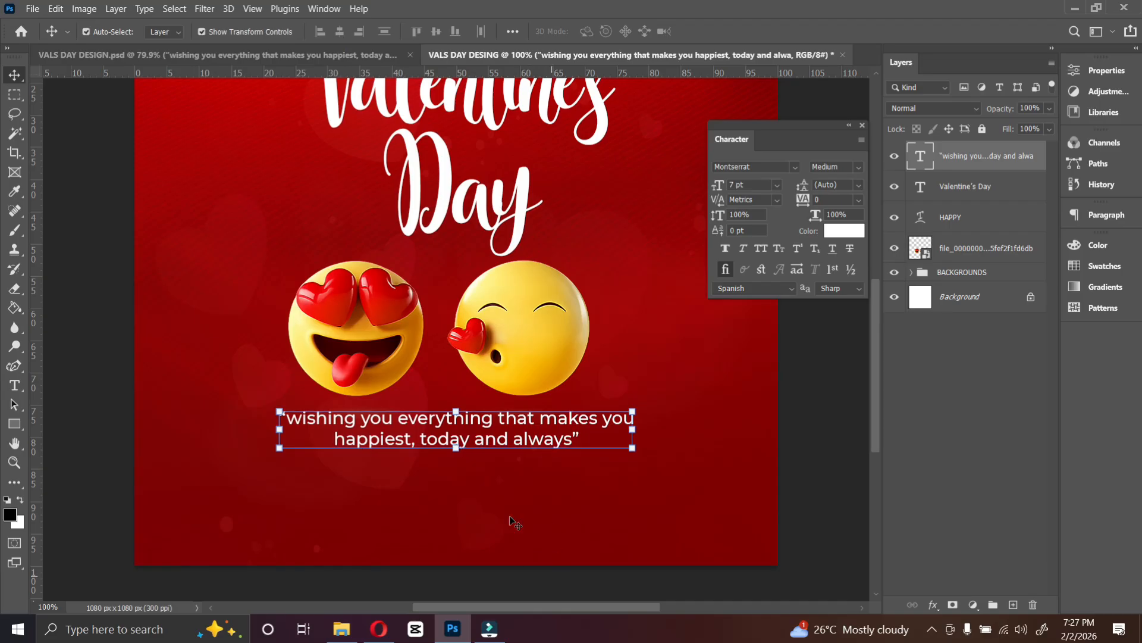
Duplicate the quote lower on the canvas and replace its text with a contact phone number.
drag(505, 433, 500, 516)
double_click(504, 514)
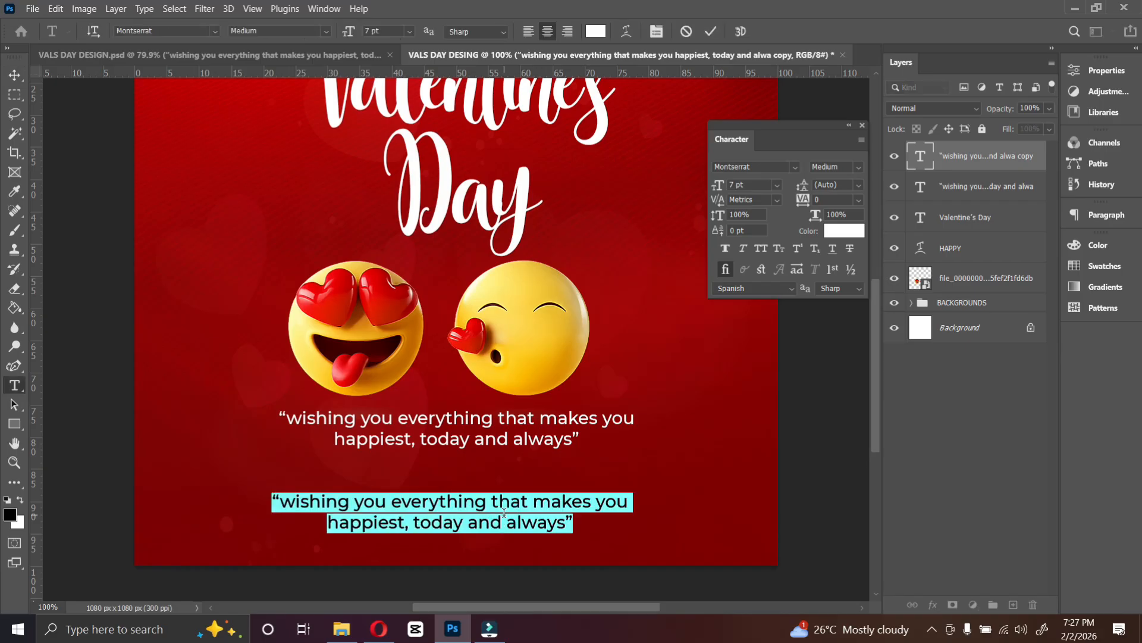
key(BackSpace)
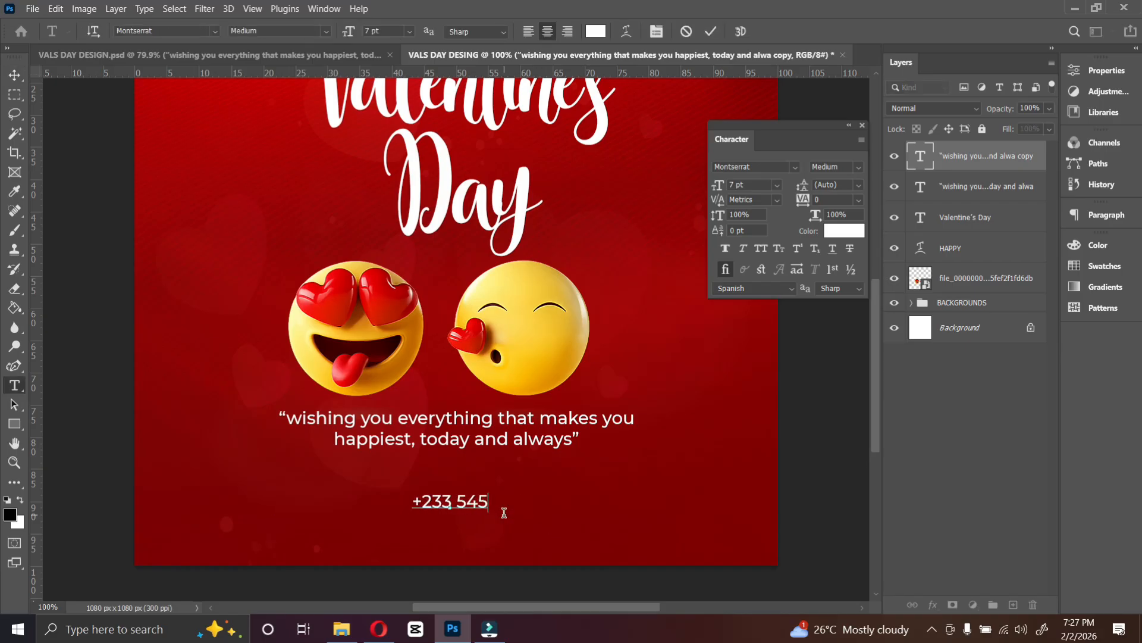
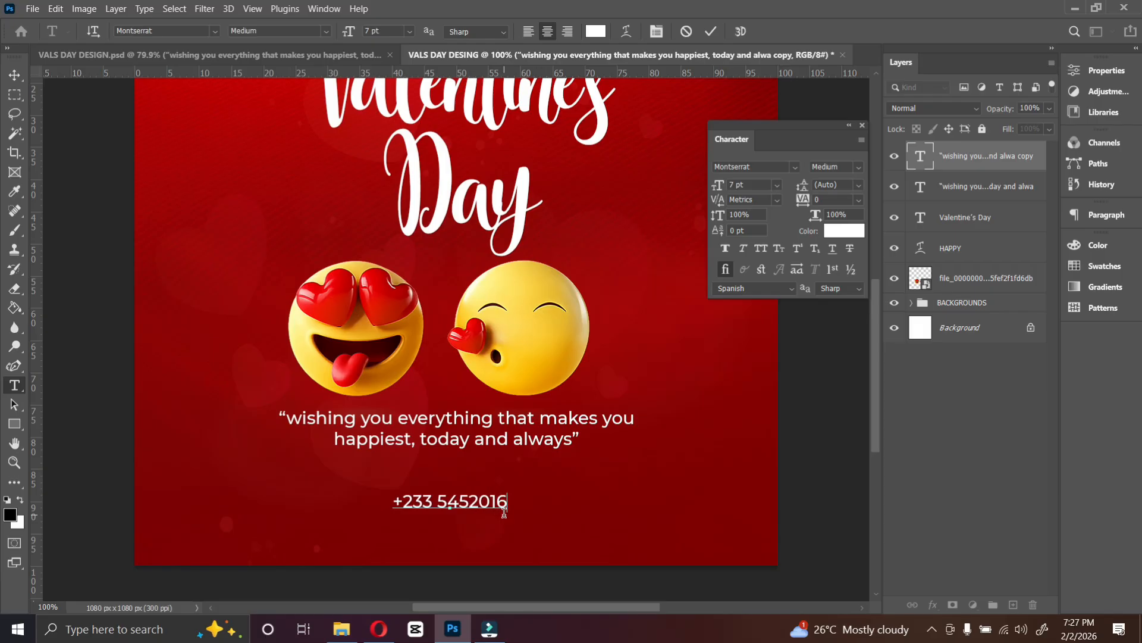
click(710, 31)
Duplicate the phone number text to its right and replace it with the contact's social media handle.
key(v)
drag(472, 505, 594, 508)
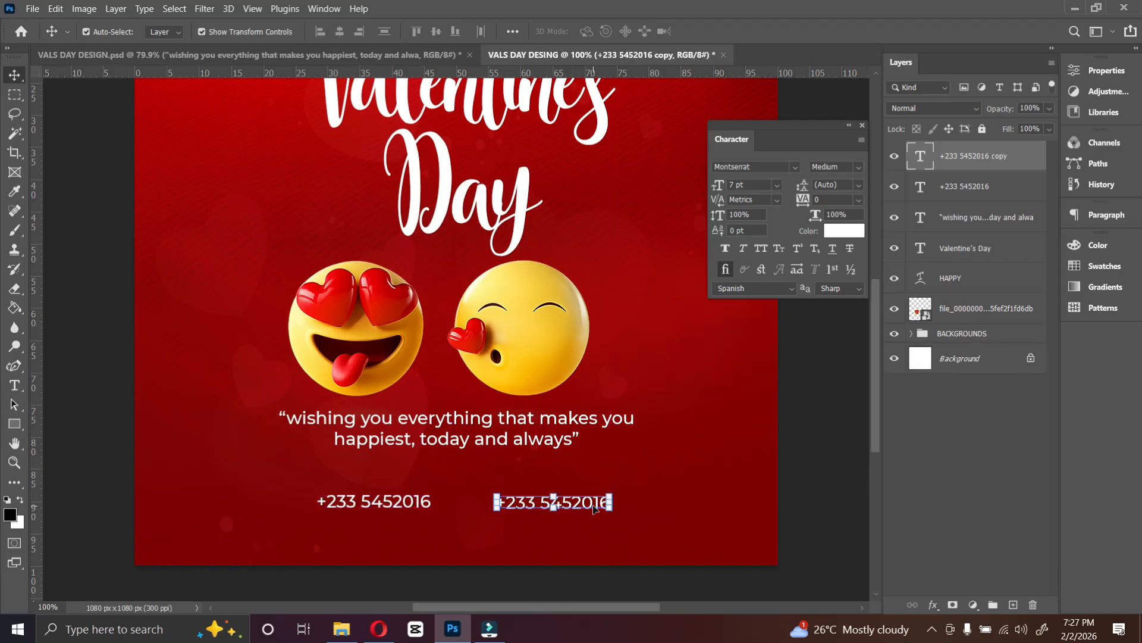
double_click(594, 503)
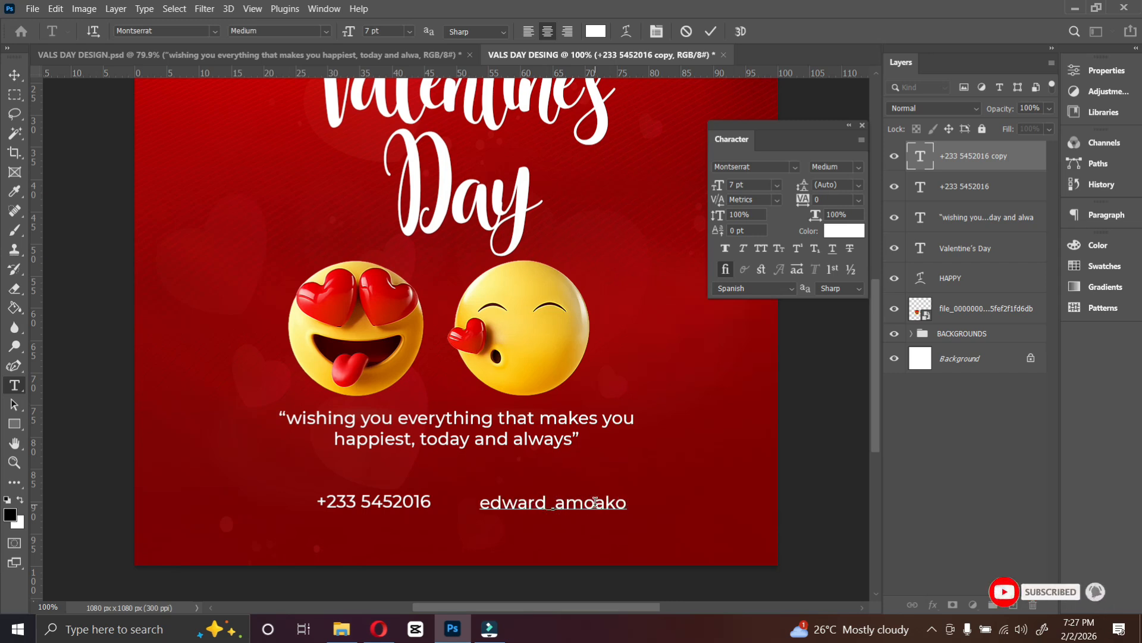
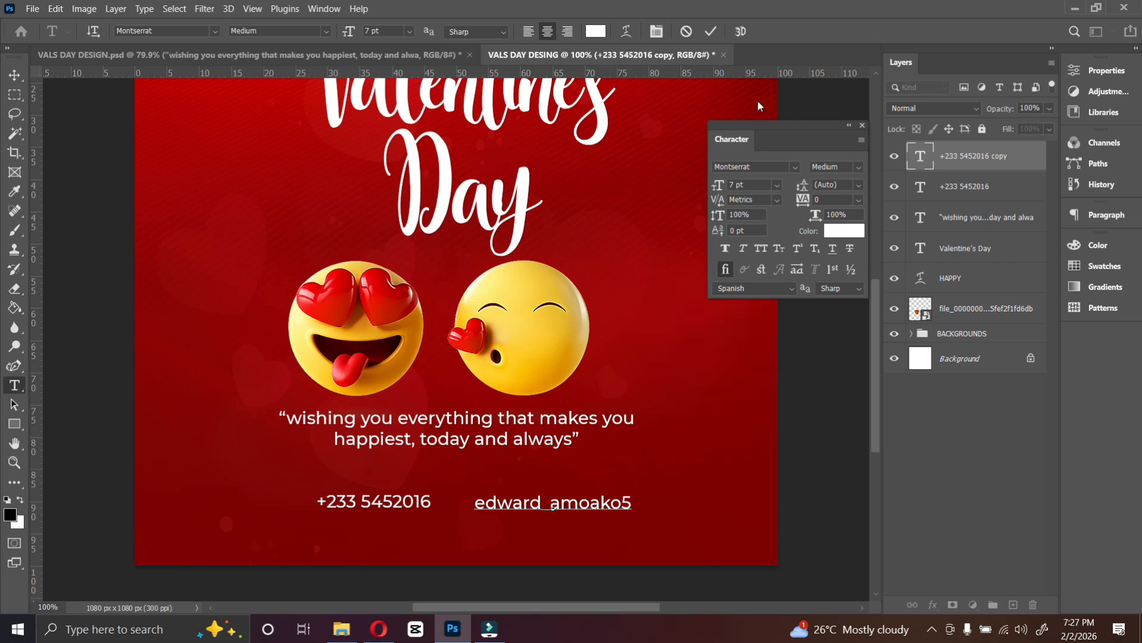
Duplicate the phone number text layer to a spot above and left of the original.
click(715, 34)
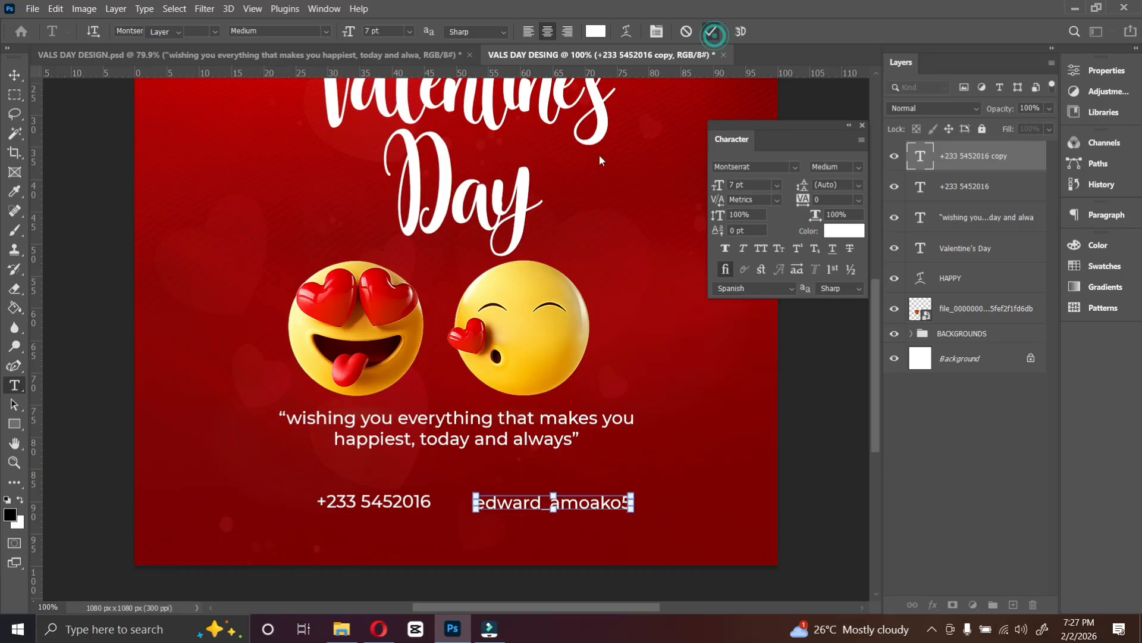
key(v)
click(406, 503)
alt+drag(396, 507, 283, 485)
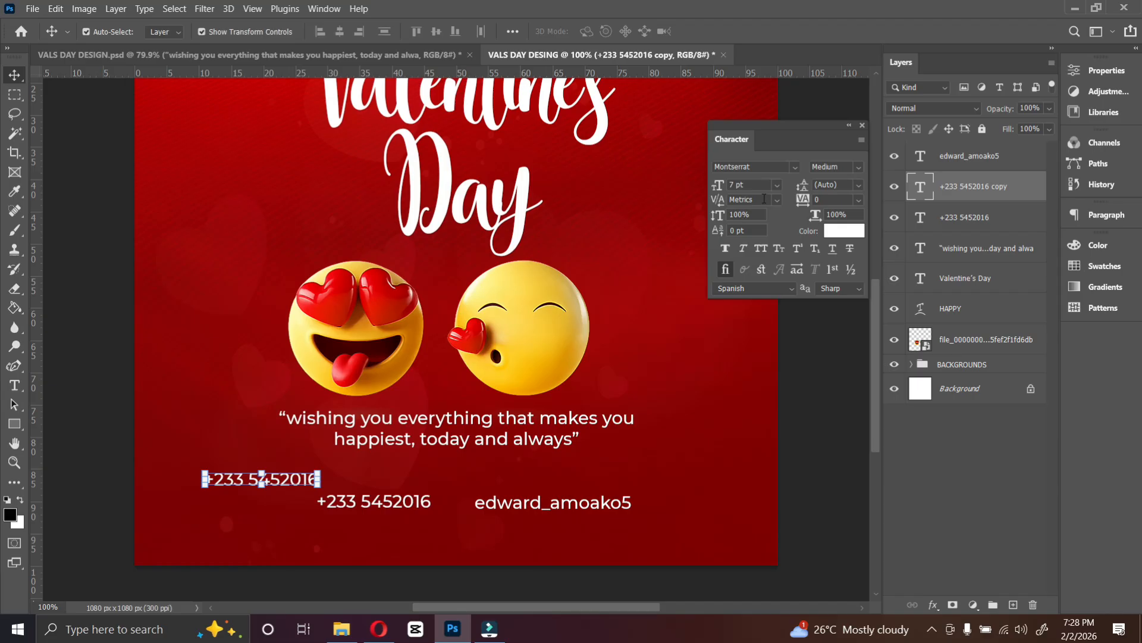
Set the copy's font to font social media 2018 and replace its text with v to make a phone icon.
click(794, 167)
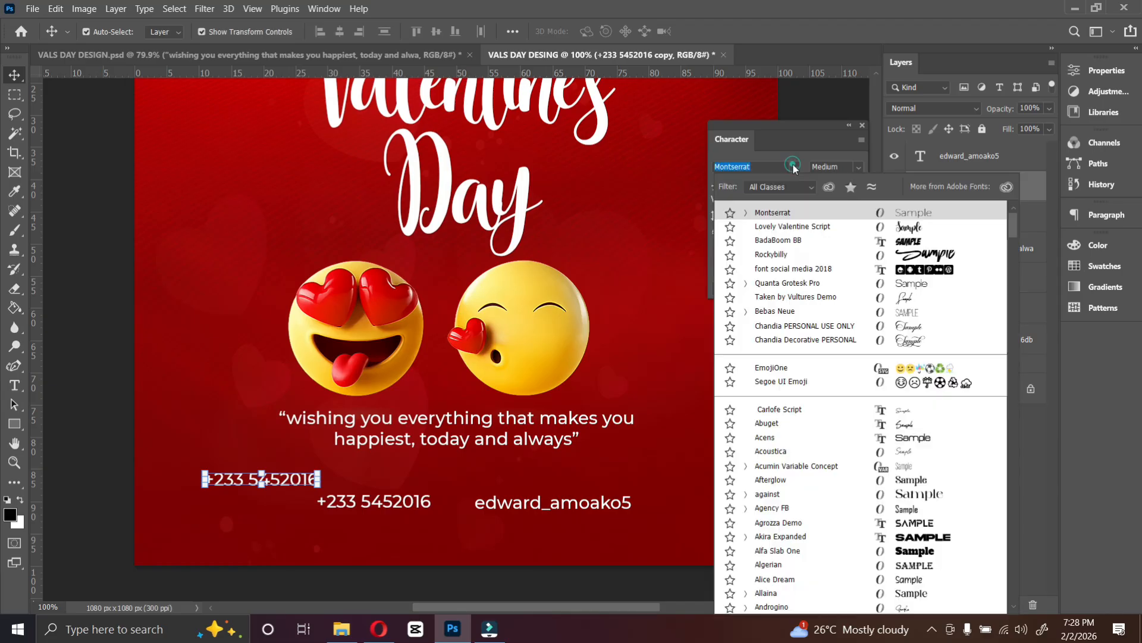
click(789, 271)
double_click(311, 479)
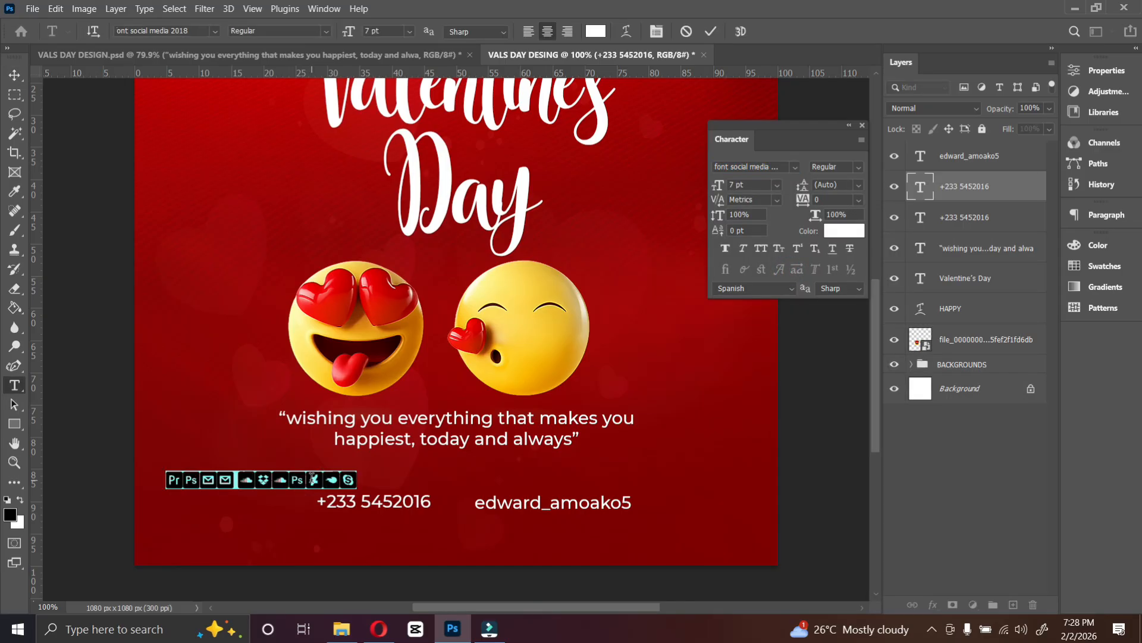
text(v)
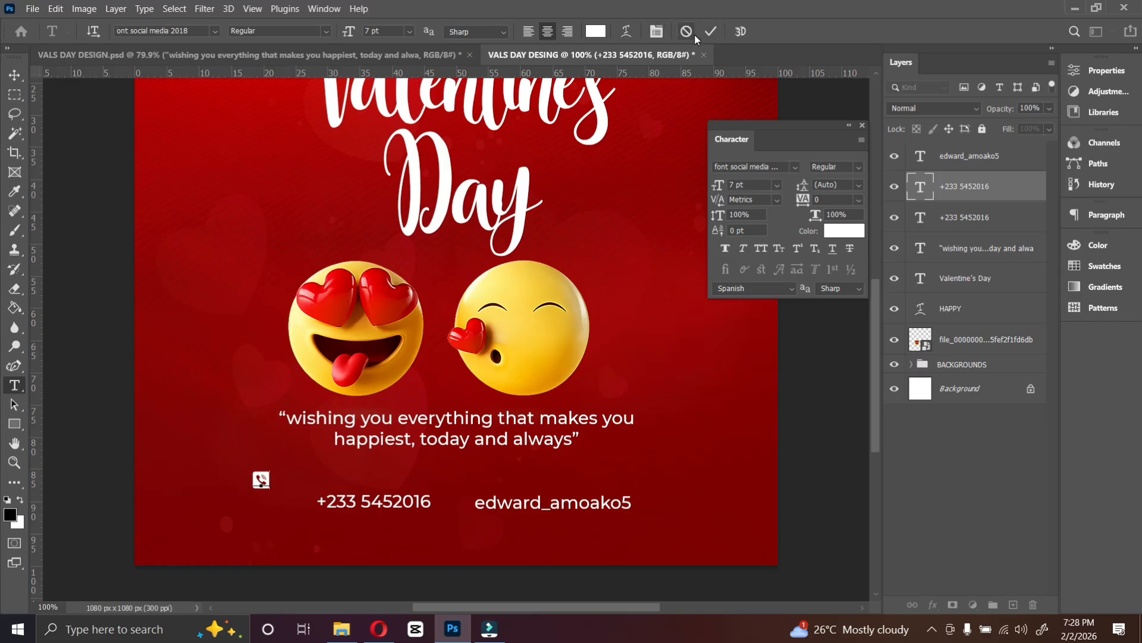
key(ctrl+a)
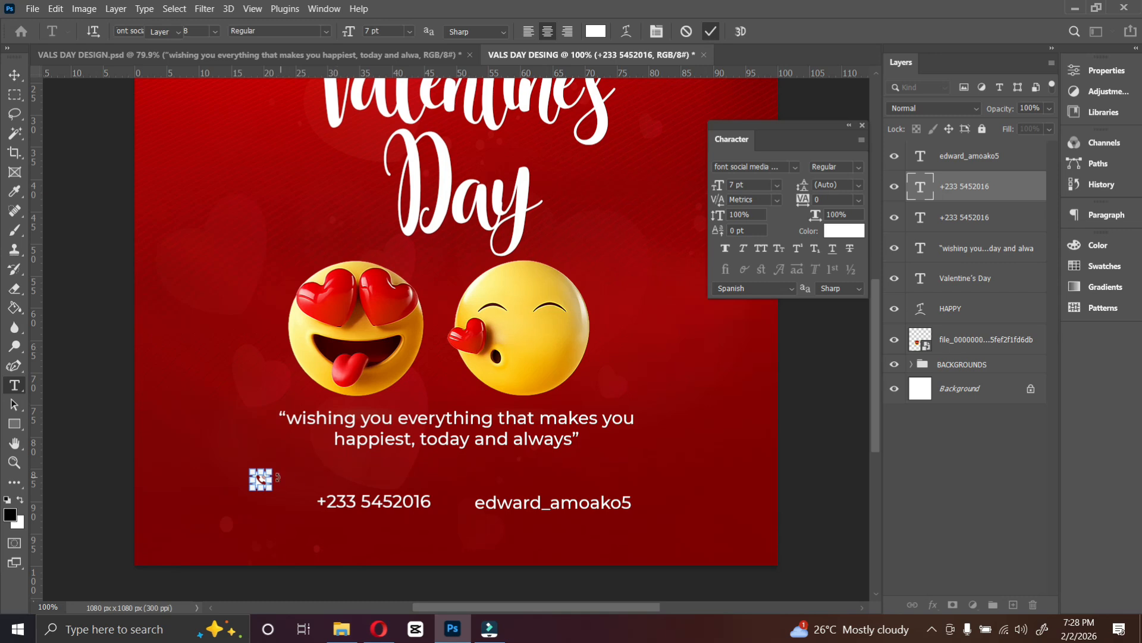
key(Escape)
Place the phone icon just before the phone number and duplicate it in front of the handle.
key(v)
drag(260, 478, 467, 499)
key(ctrl+j)
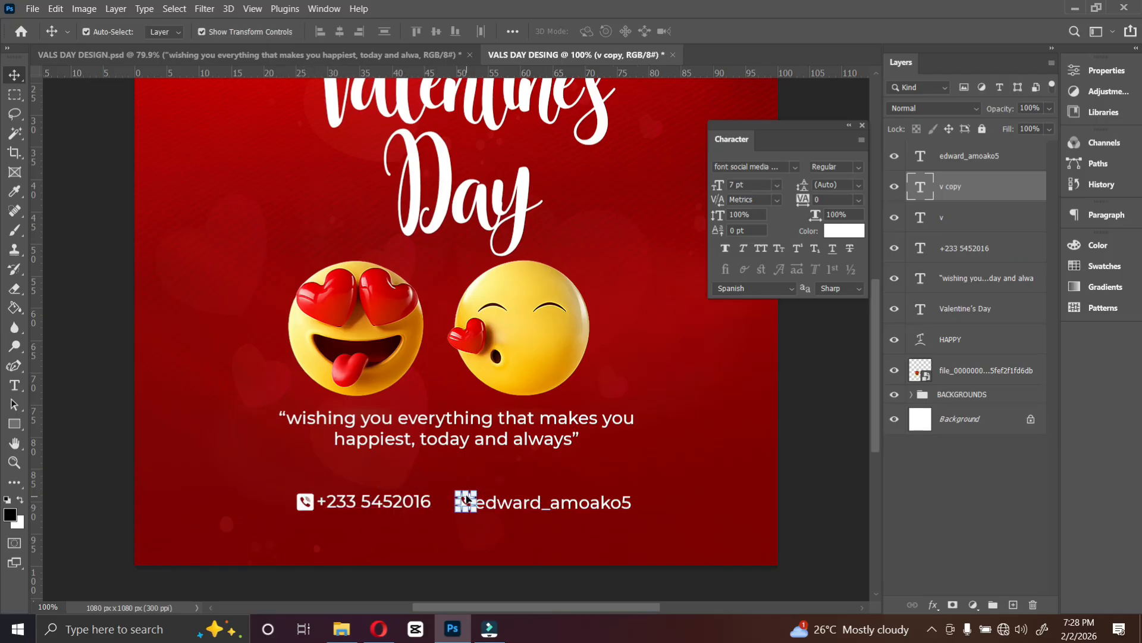
Change the duplicated icon's character to i to turn it into an Instagram icon.
double_click(468, 499)
text(i)
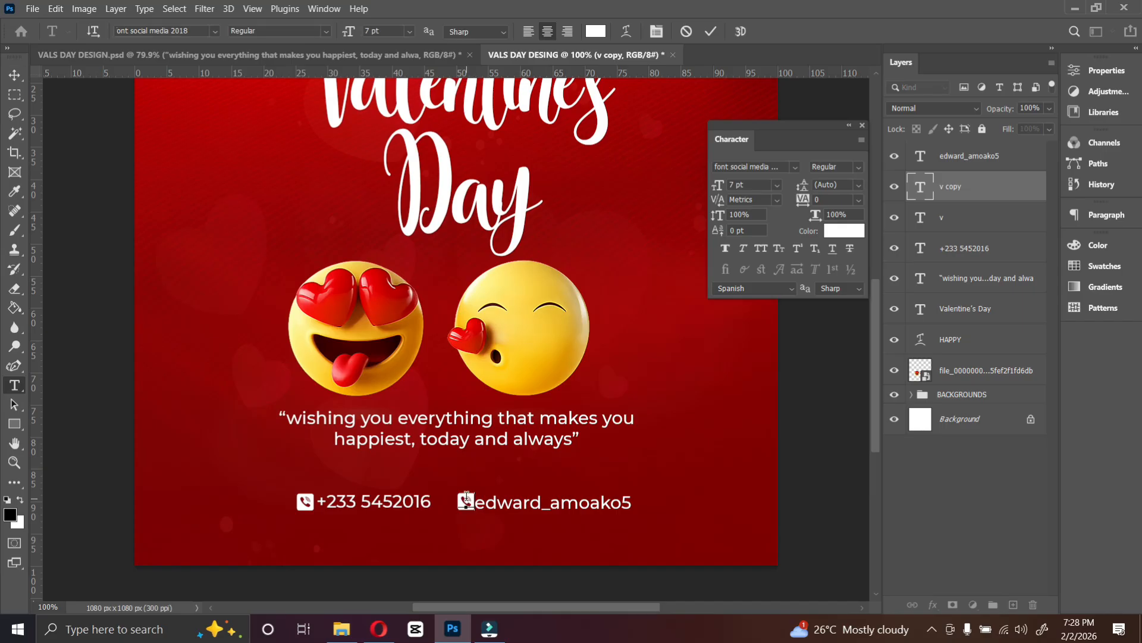
click(711, 31)
key(v)
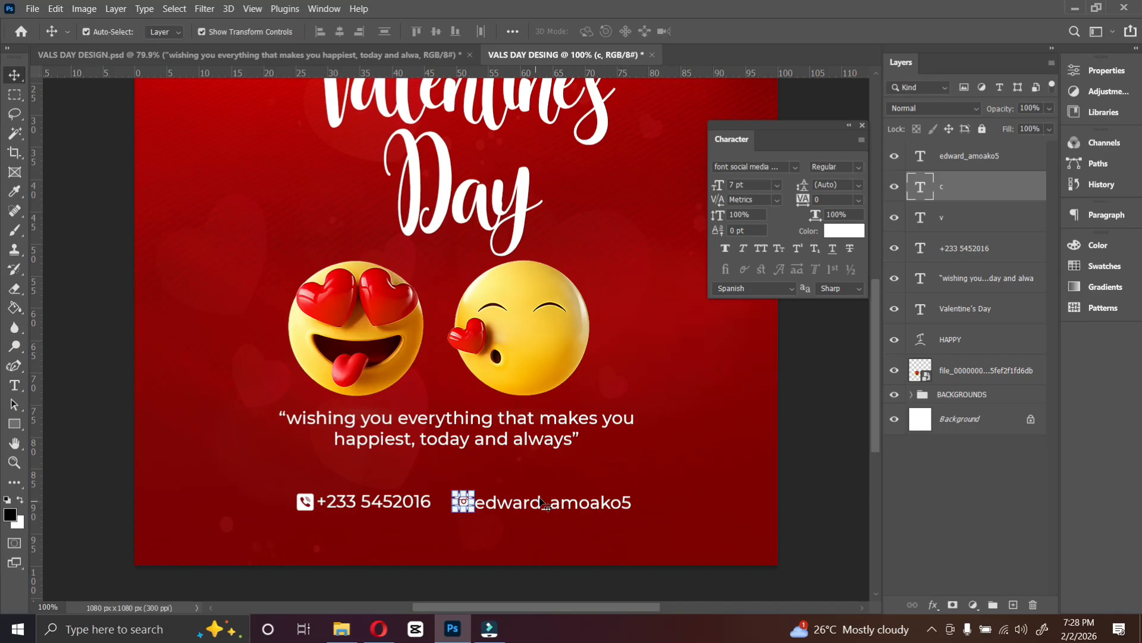
Add two more digits to the end of the contact phone number.
click(542, 504)
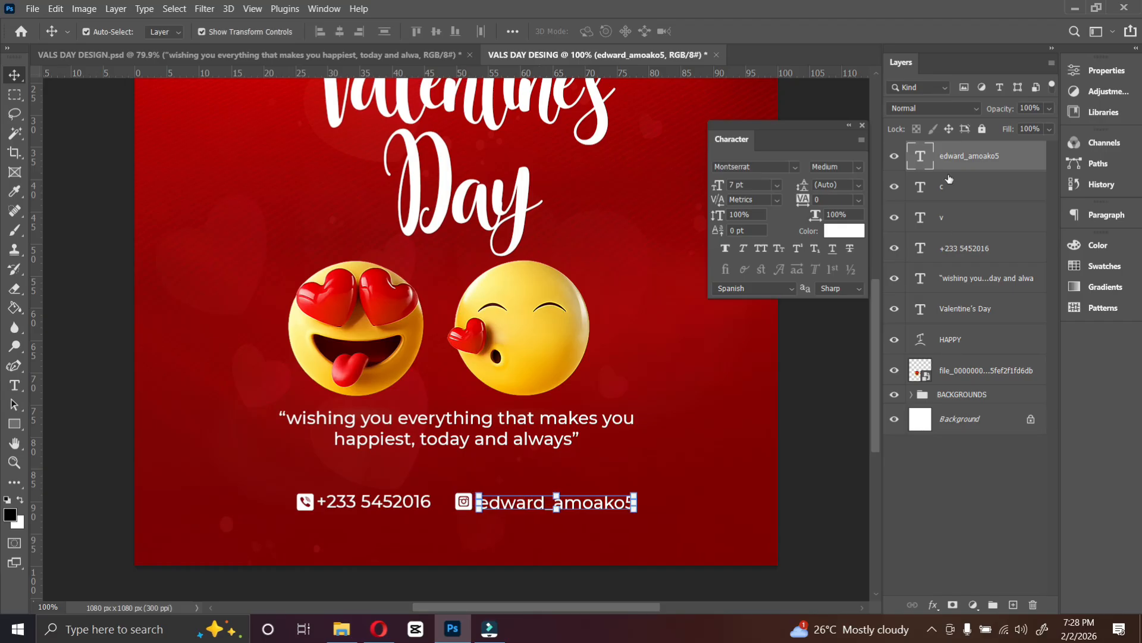
ctrl+click(952, 190)
ctrl+click(956, 219)
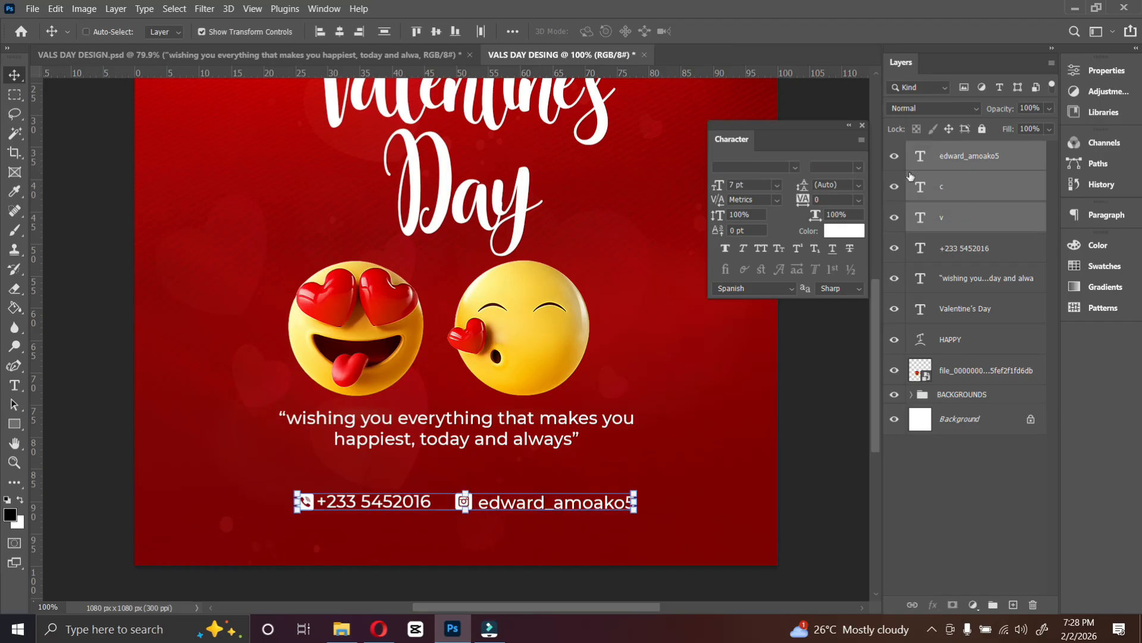
ctrl+click(976, 249)
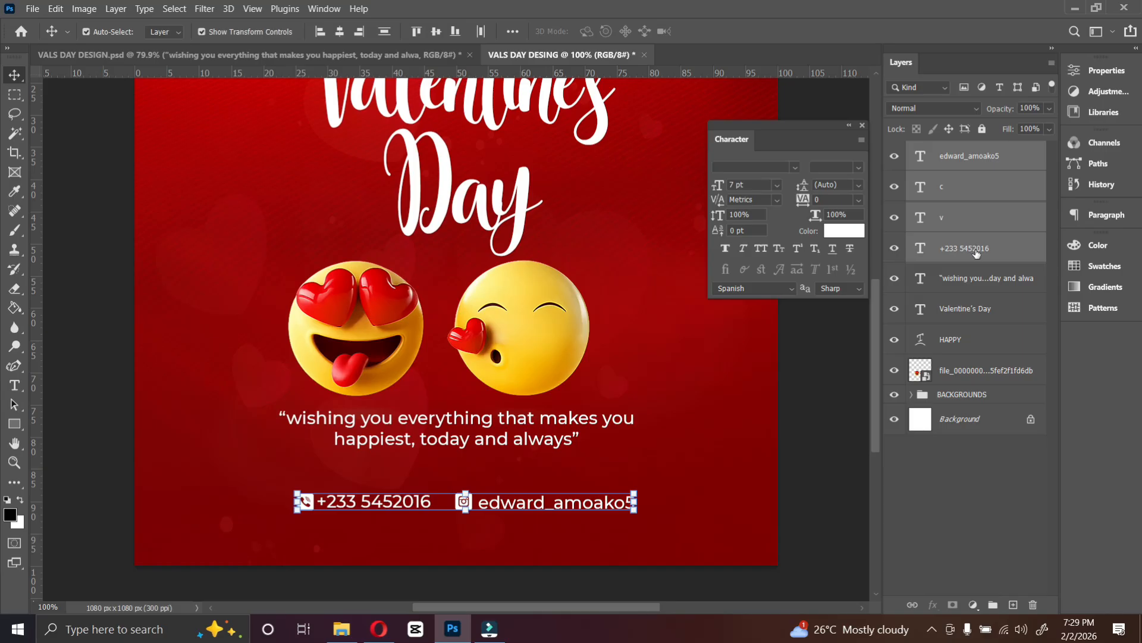
click(398, 548)
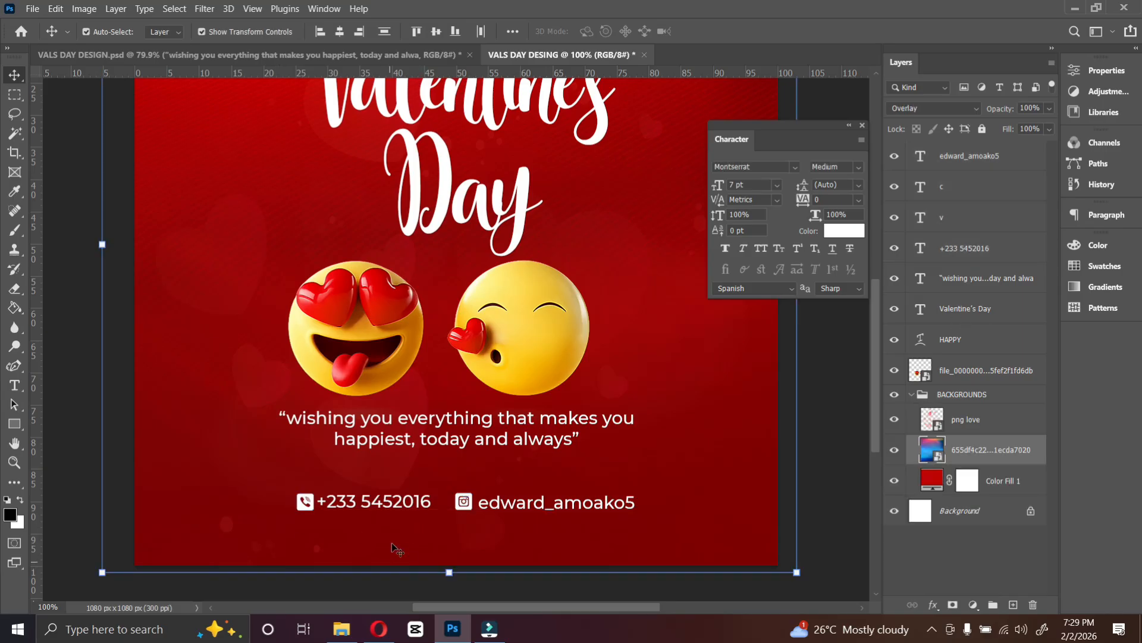
click(397, 503)
double_click(396, 502)
click(396, 499)
click(711, 31)
key(v)
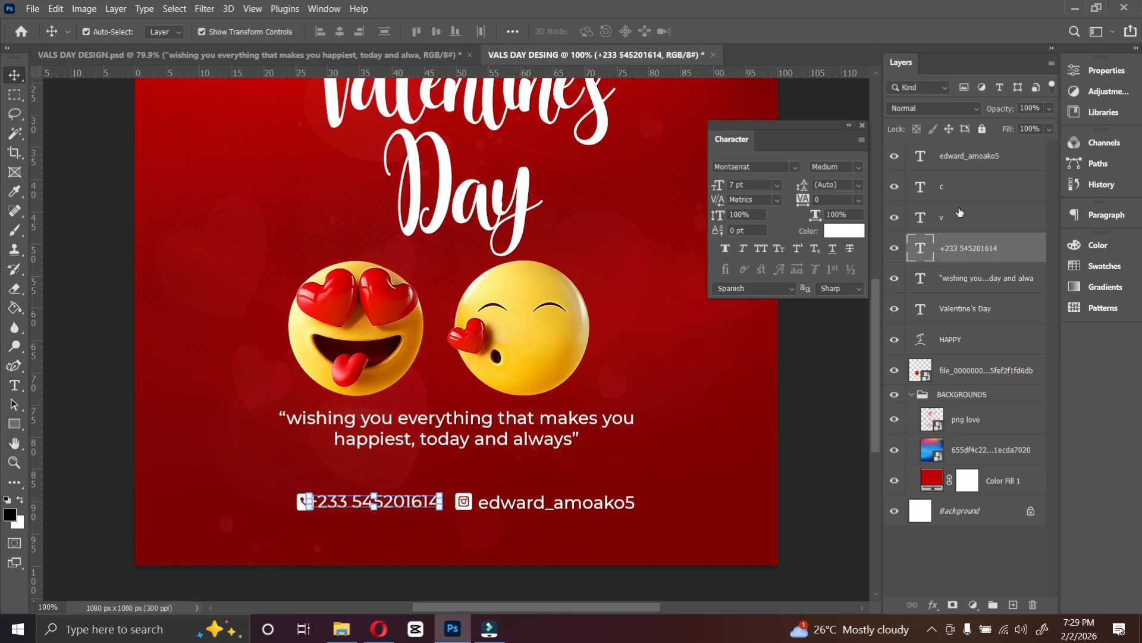
Nudge the phone icon slightly left, away from the number.
click(958, 214)
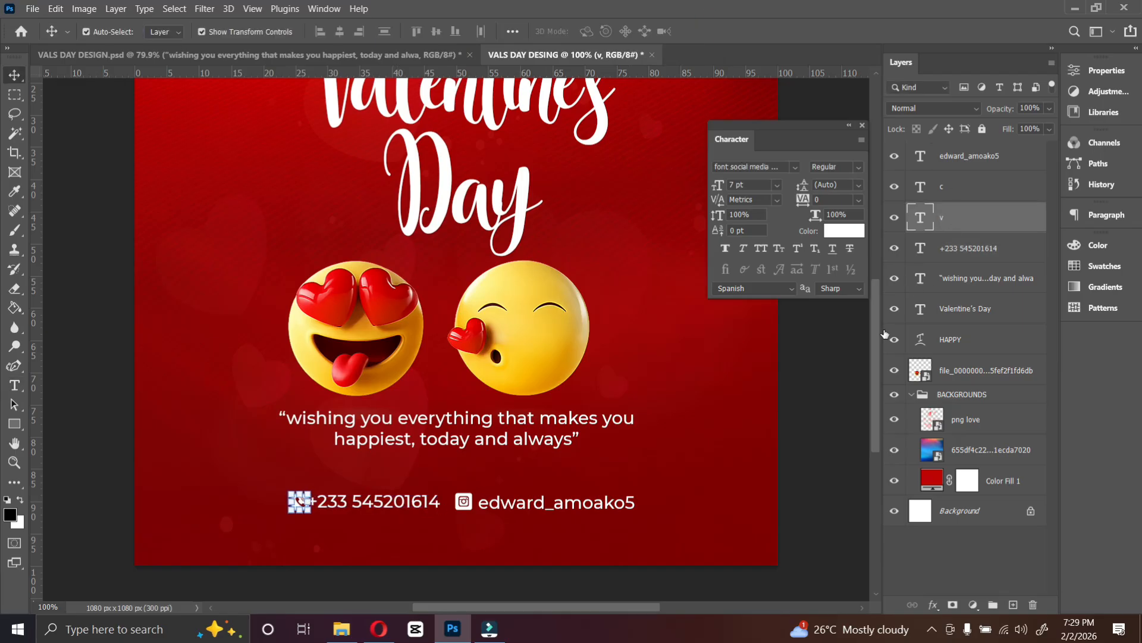
key(Left)
key(Left)
key(Left)
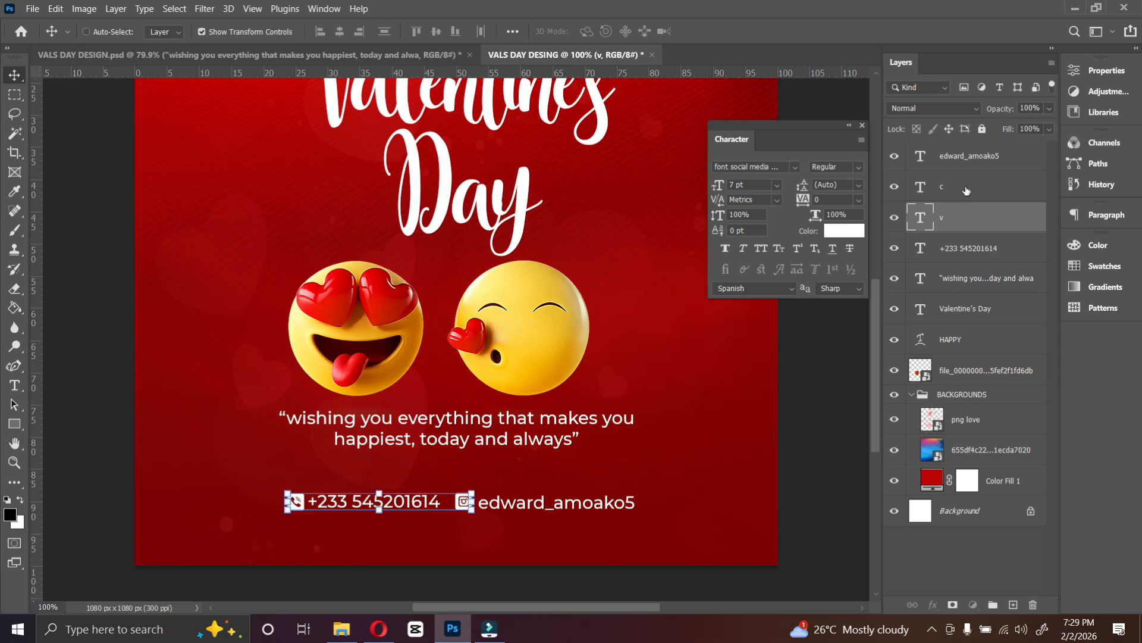
Group the phone number, handle and both icon layers together.
ctrl+click(969, 191)
ctrl+click(964, 156)
ctrl+click(939, 254)
click(436, 32)
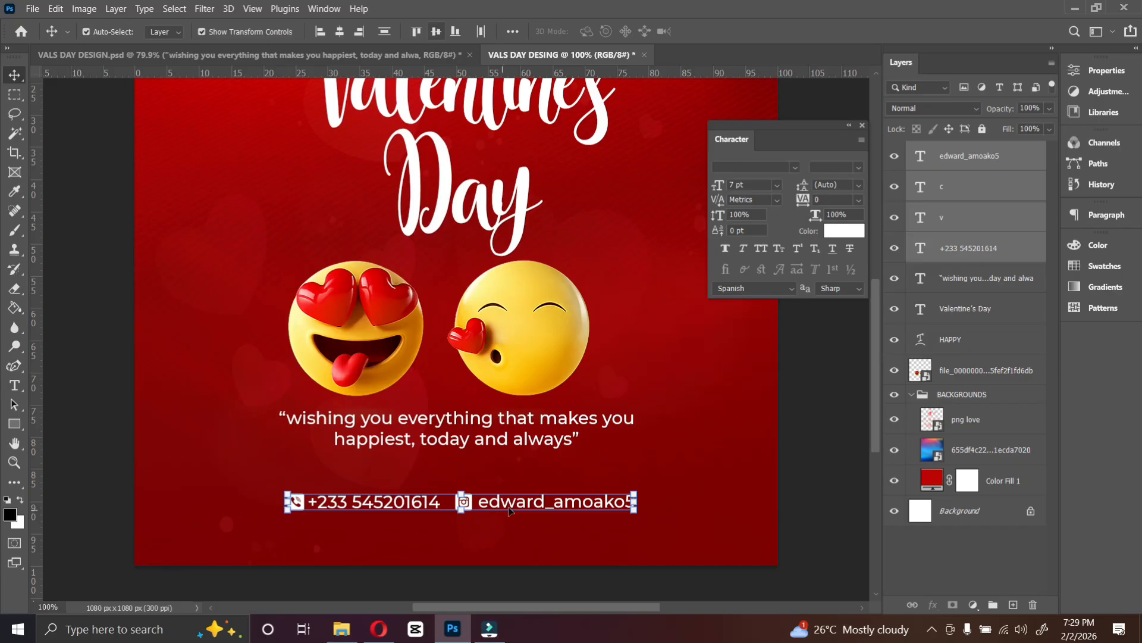
key(ctrl)
click(995, 604)
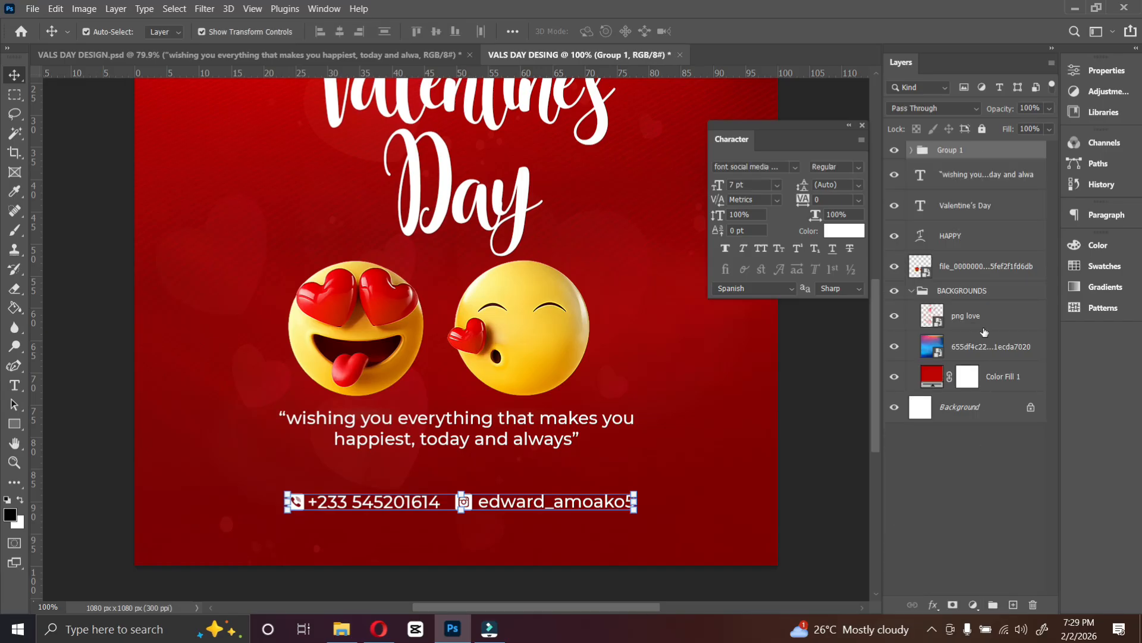
Rename the new group HANDLES.
double_click(959, 151)
text(HANDLES)
key(Return)
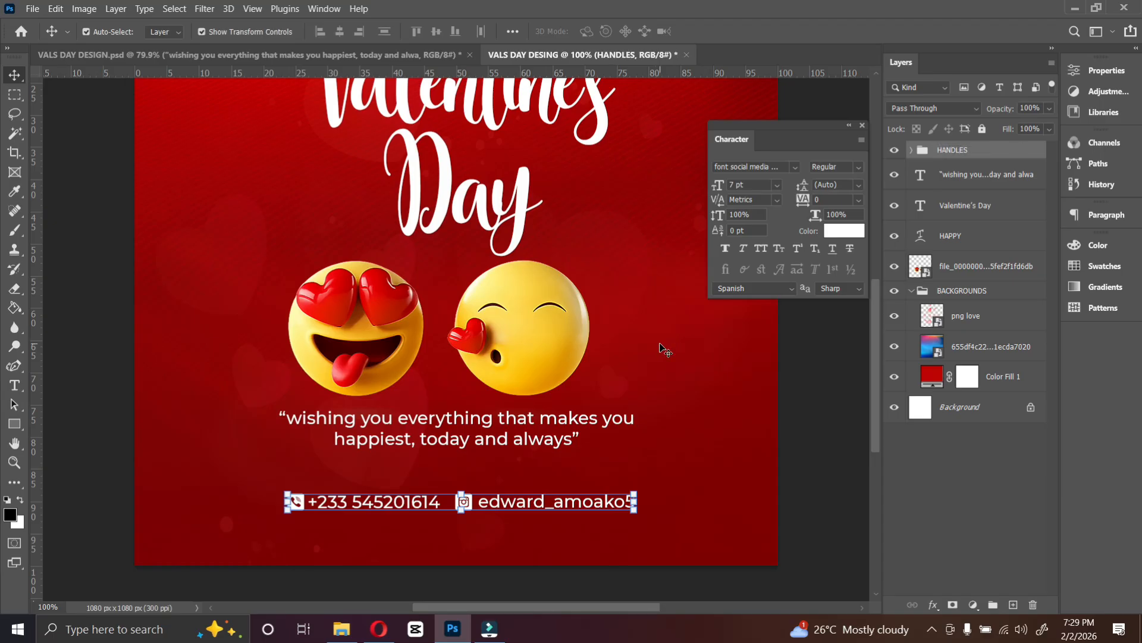
Centre the HANDLES group horizontally on the canvas and nudge it down a little.
key(ctrl)
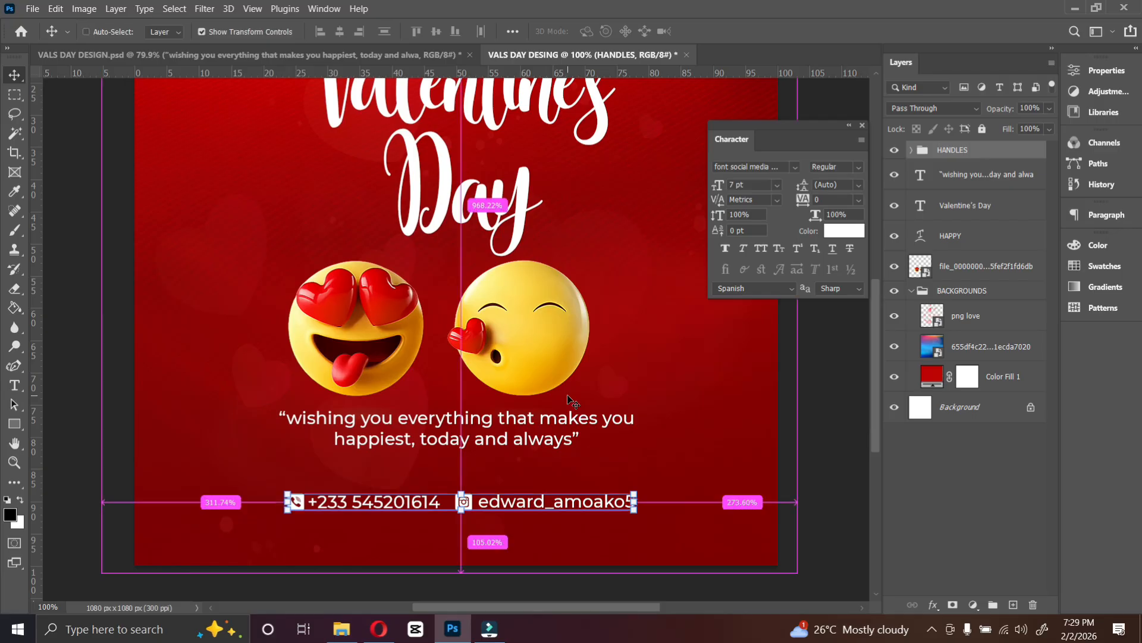
key(ctrl+a)
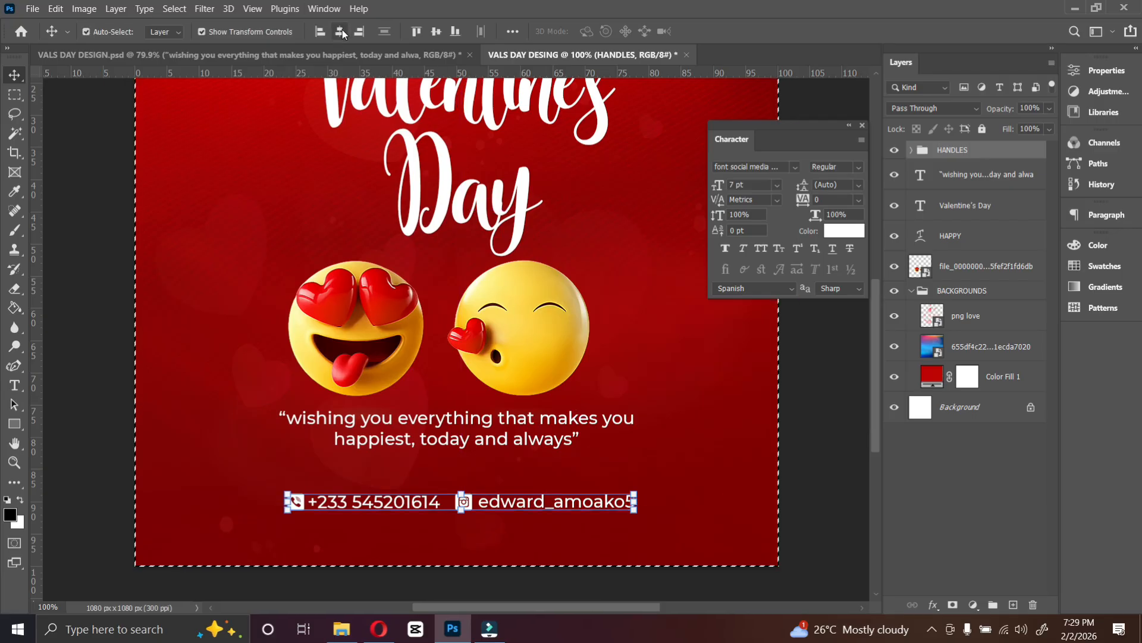
click(340, 31)
key(ctrl+d)
key(Down)
key(Down)
key(Down)
key(Down)
key(Down)
key(Down)
key(Down)
key(Down)
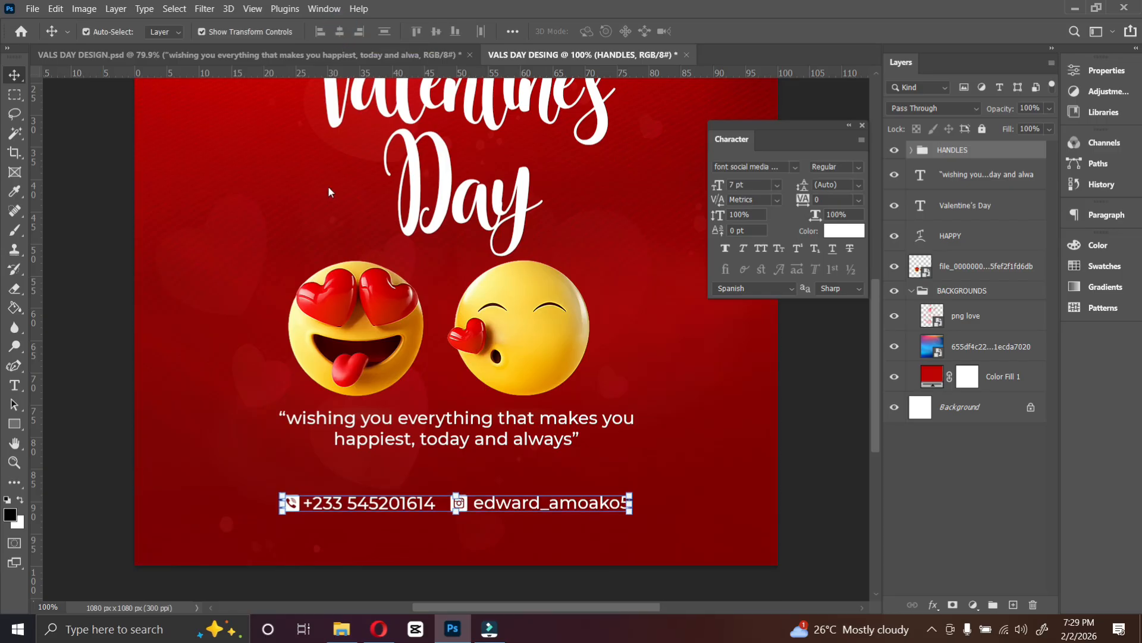
key(Down)
key(Down)
key(Down)
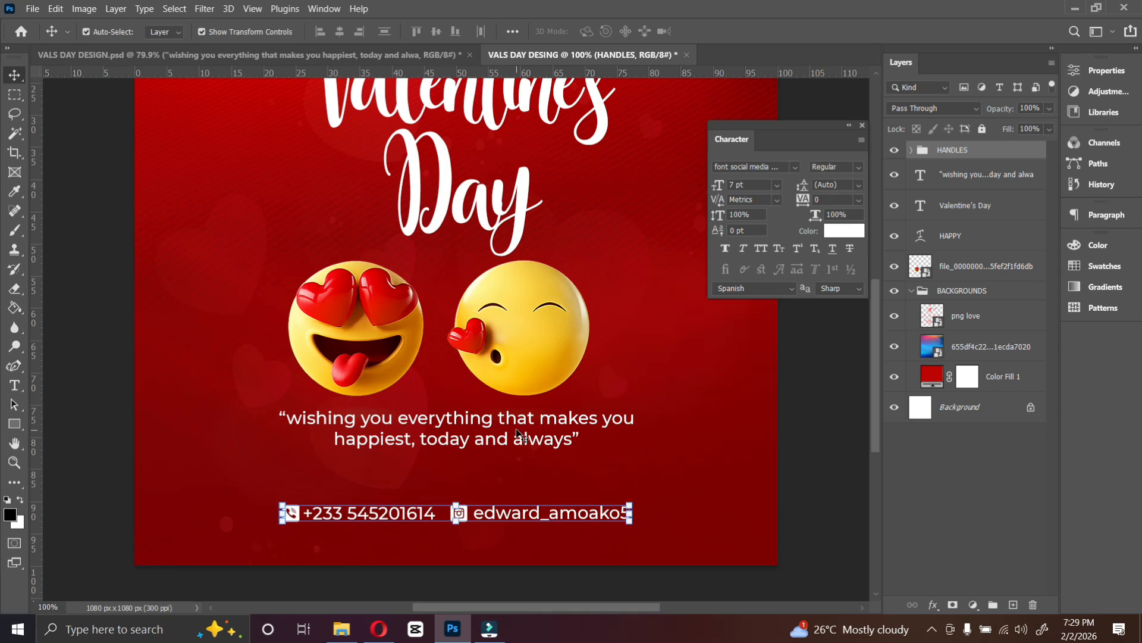
Nudge the quote text down slightly.
click(518, 439)
key(Down)
key(Down)
key(Down)
key(Down)
key(Down)
key(Down)
key(Down)
key(Down)
key(Down)
key(Down)
key(Down)
key(Down)
key(Down)
key(Down)
key(Down)
key(Down)
key(Down)
key(Down)
key(Down)
key(Down)
key(Down)
key(Down)
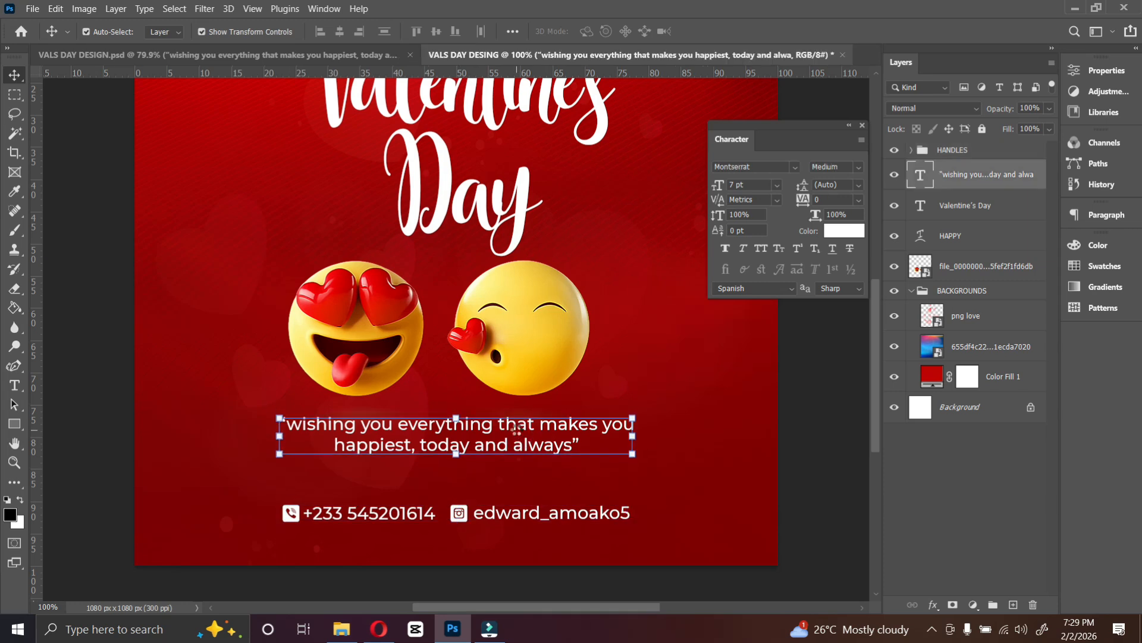
Nudge the emoji artwork down slightly.
key(Down)
key(Down)
key(Down)
key(Down)
key(Down)
key(Down)
key(Down)
key(Down)
key(Down)
key(Down)
key(Down)
key(Down)
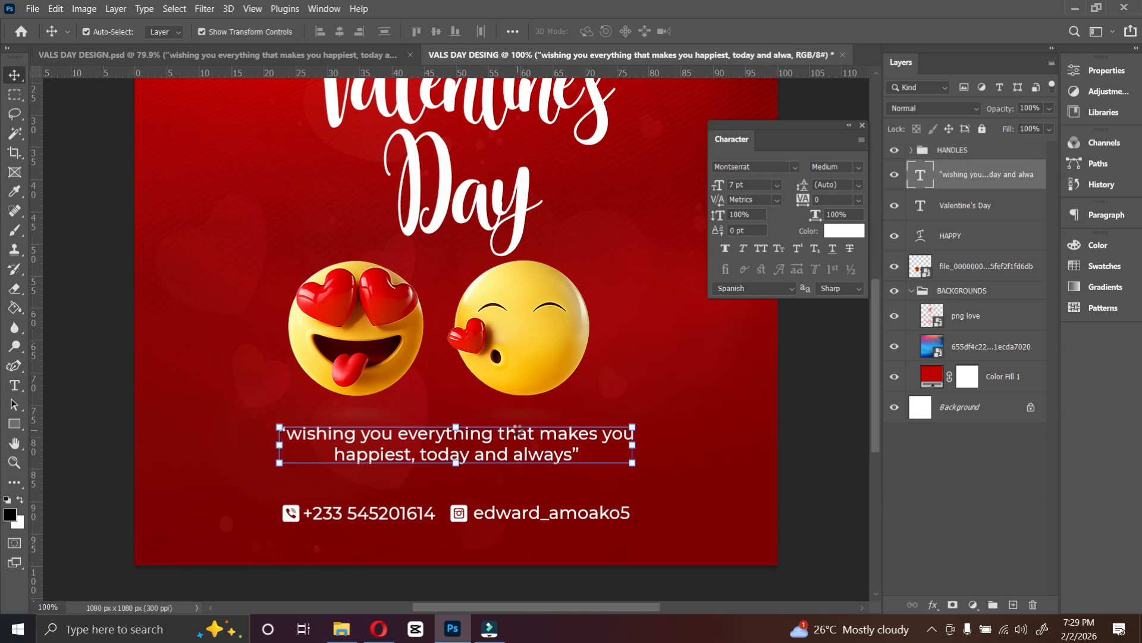
click(534, 354)
key(Down)
key(Down)
key(Down)
key(Down)
key(Down)
key(Down)
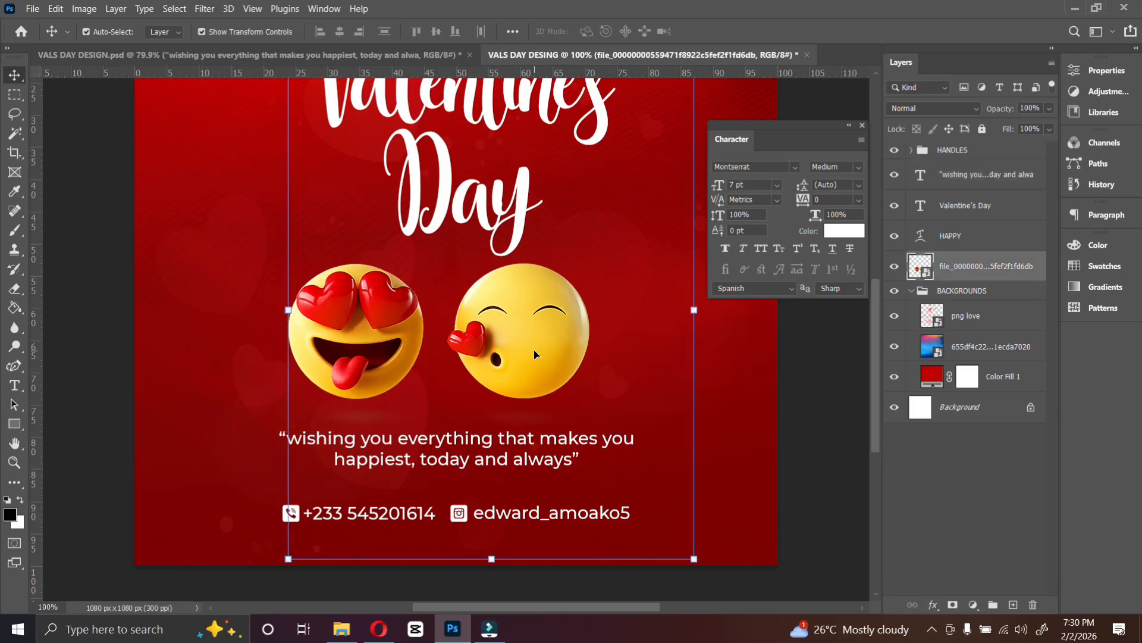
Add a new empty layer and move it beneath the emoji artwork layer.
click(911, 291)
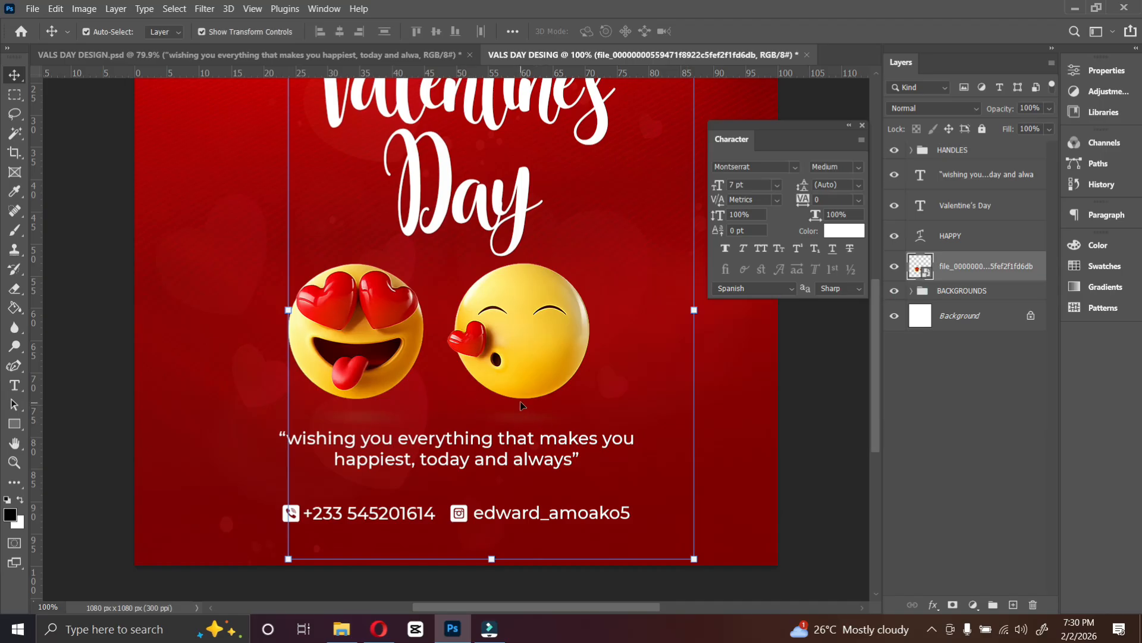
click(1016, 603)
drag(970, 270, 967, 310)
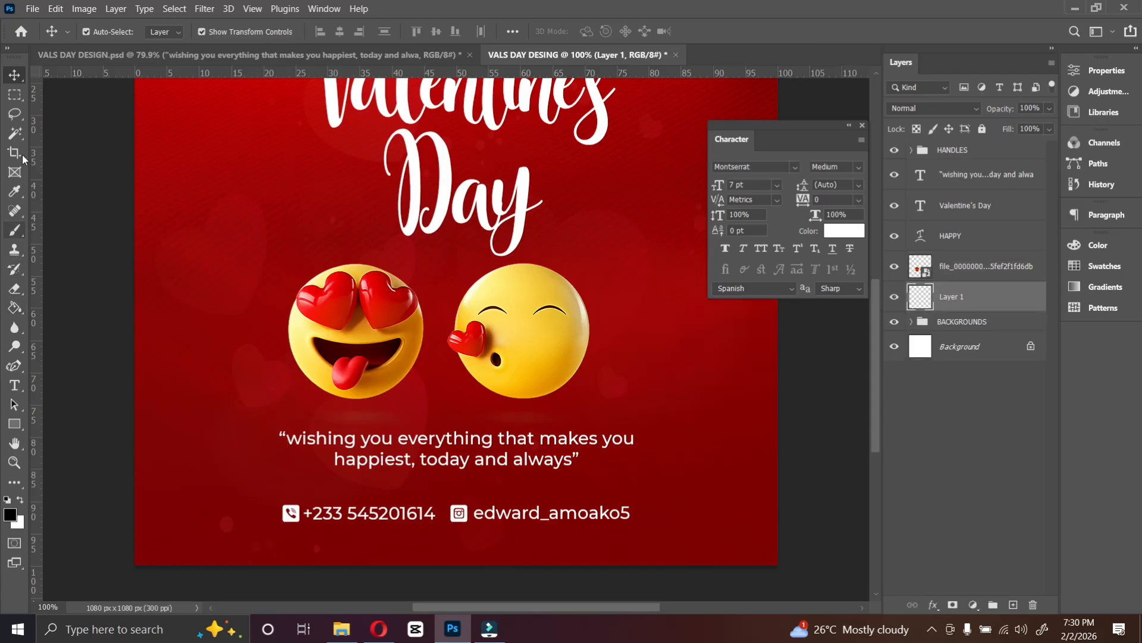
Paint a soft, flattened 200 px brush shadow beneath the left emoji on the new layer.
click(16, 232)
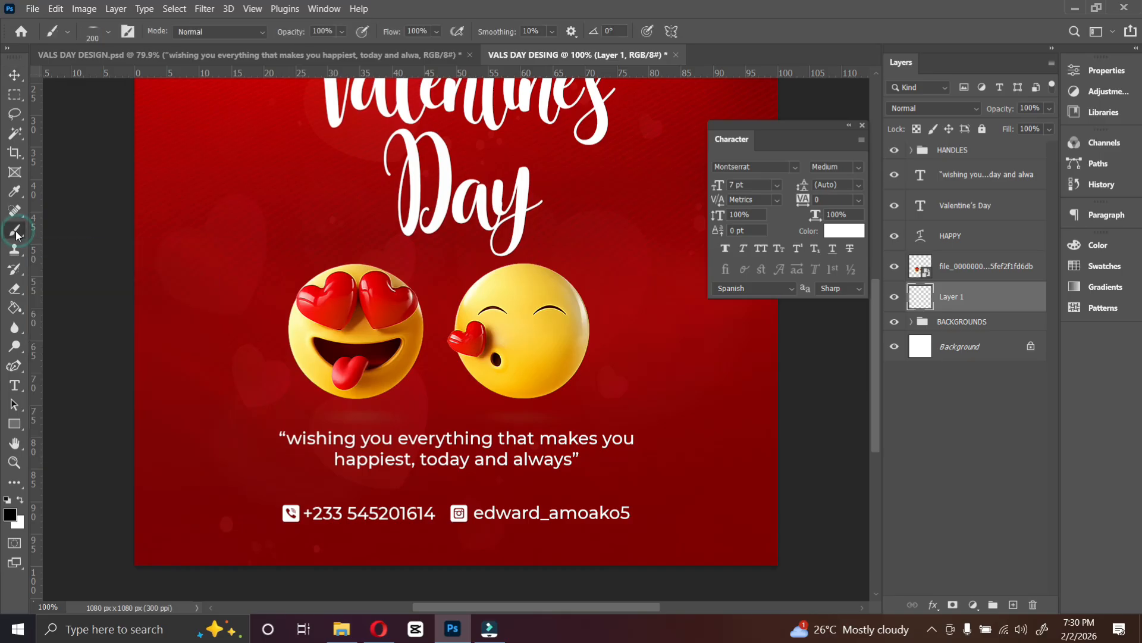
click(91, 35)
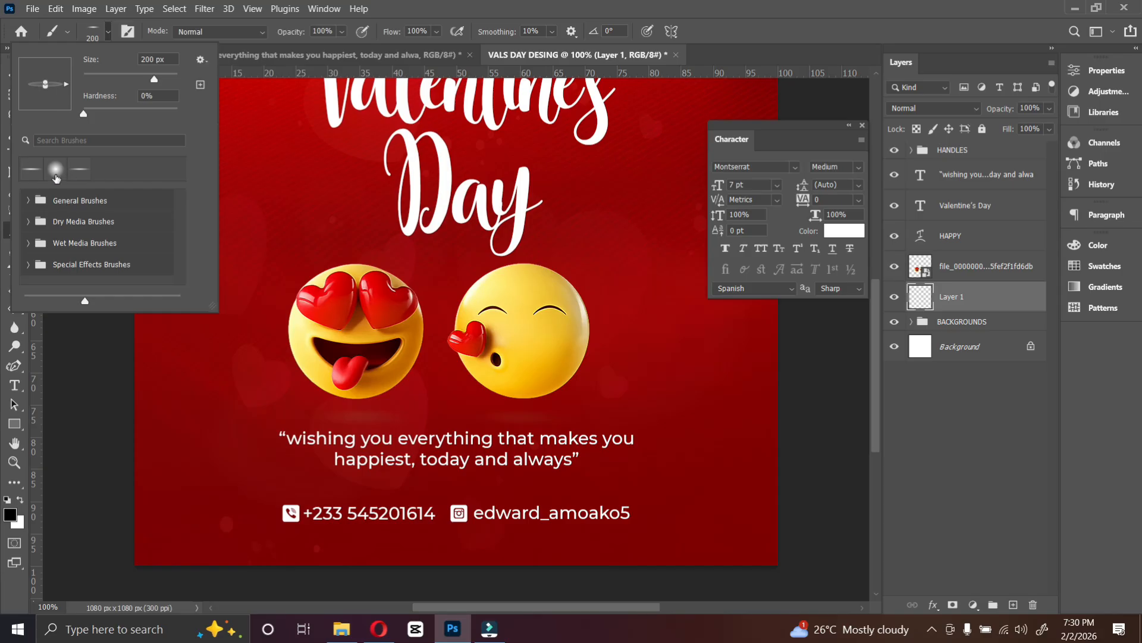
click(57, 170)
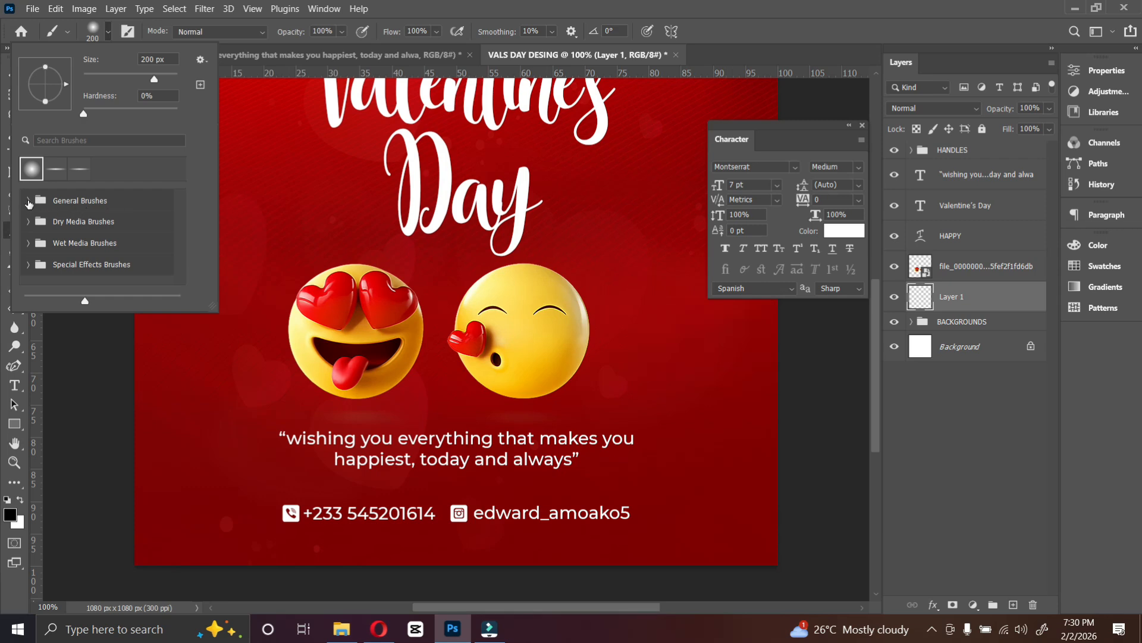
click(28, 202)
click(79, 221)
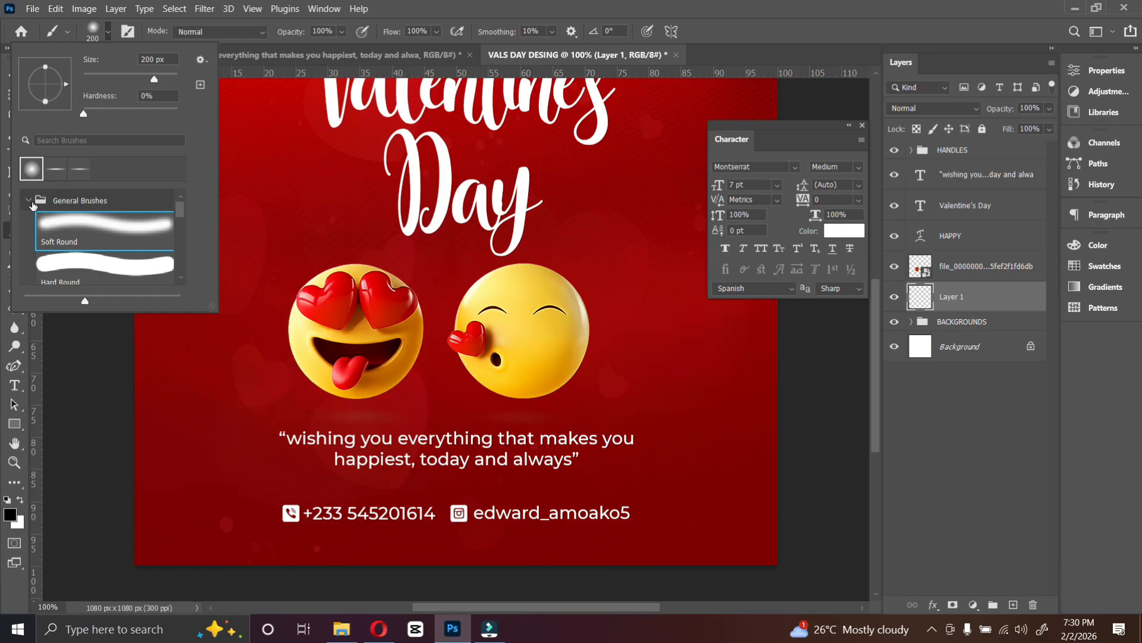
click(28, 202)
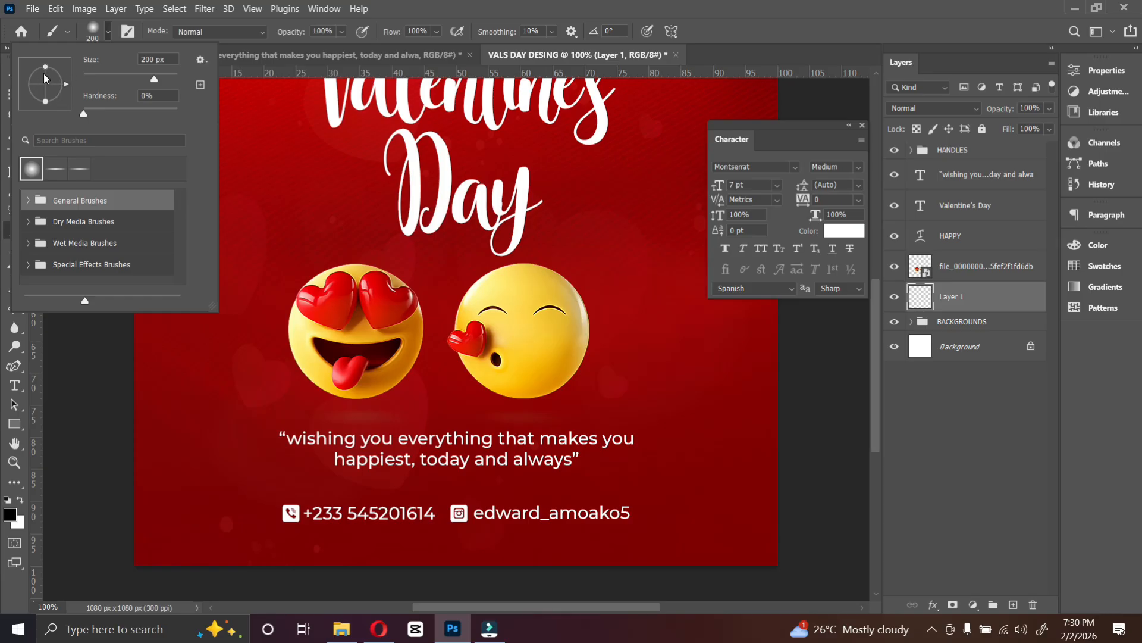
drag(46, 67, 45, 87)
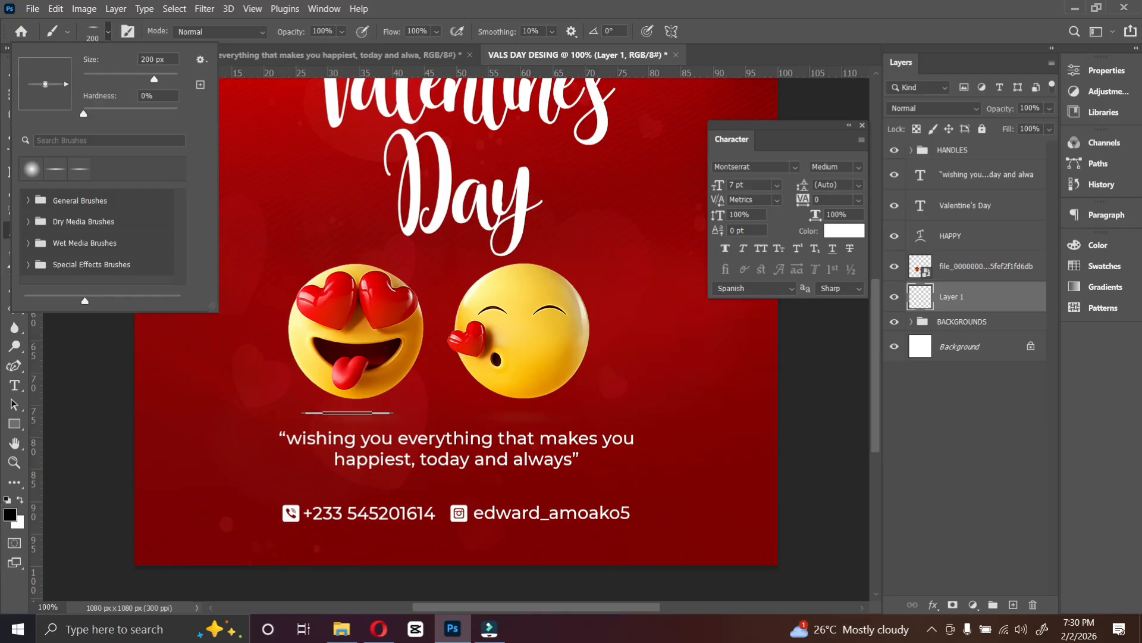
click(353, 413)
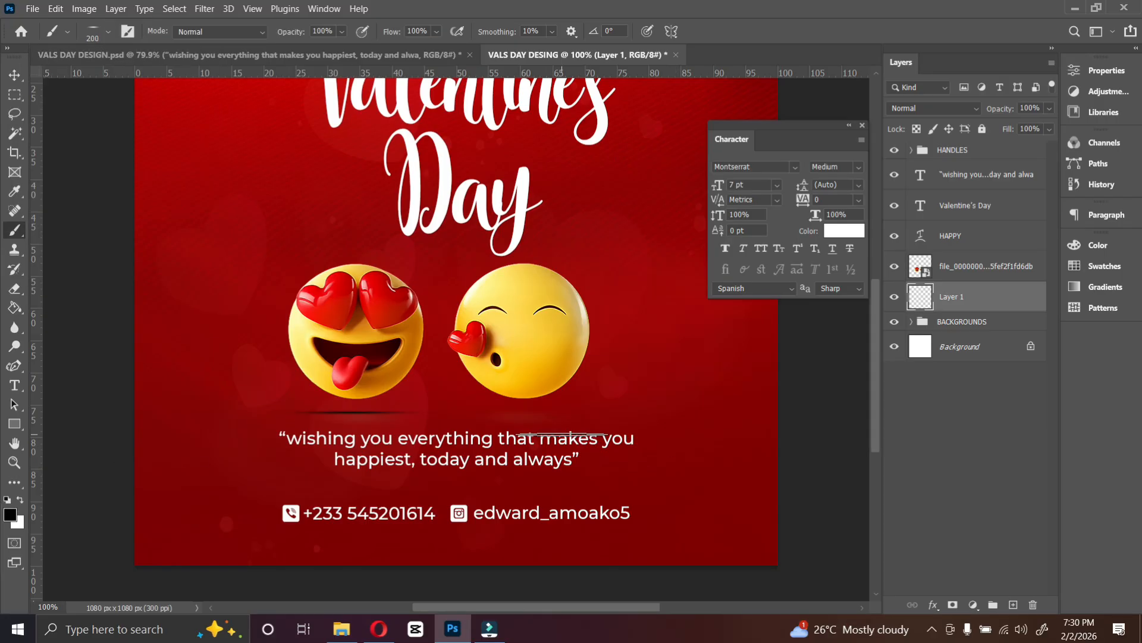
click(91, 31)
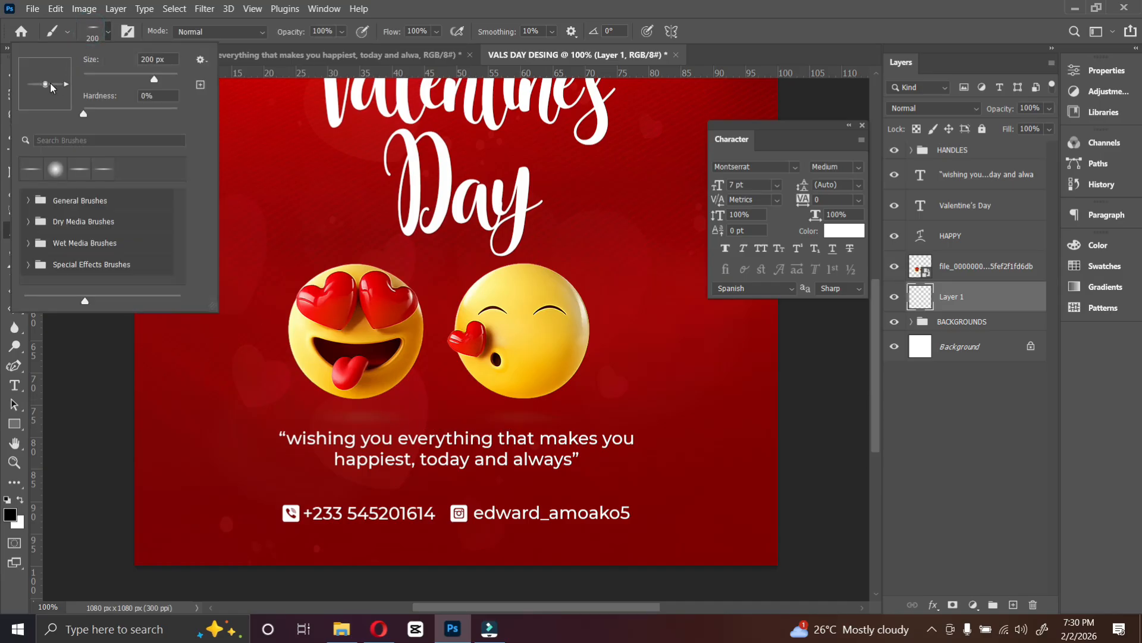
click(80, 172)
click(352, 408)
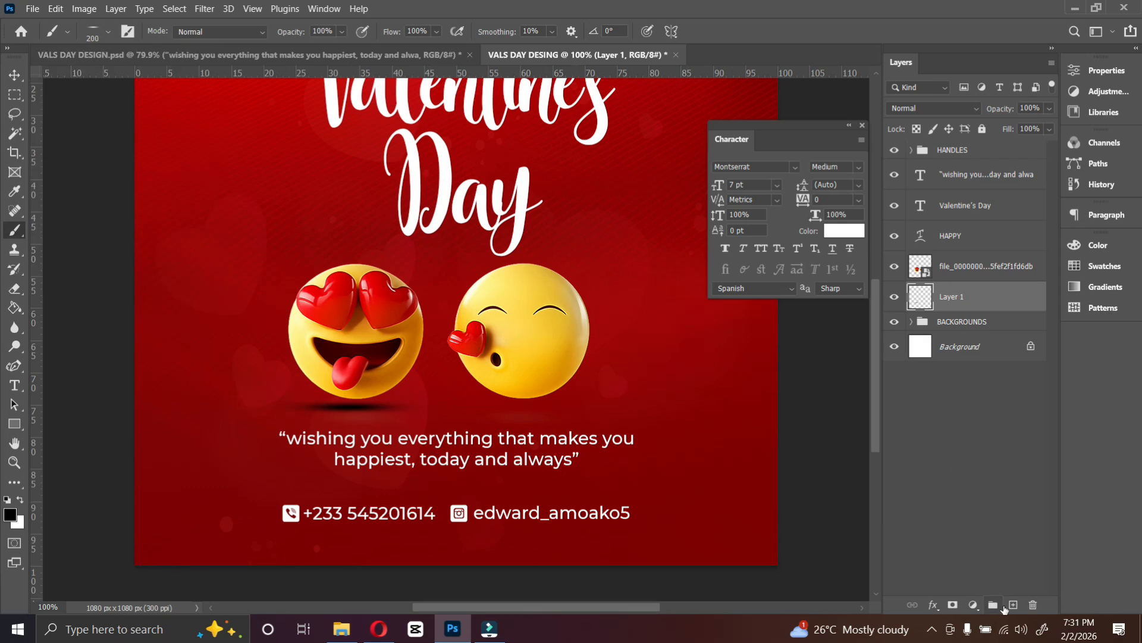
Lower the shadow layer's opacity to 45%.
click(1014, 604)
click(15, 74)
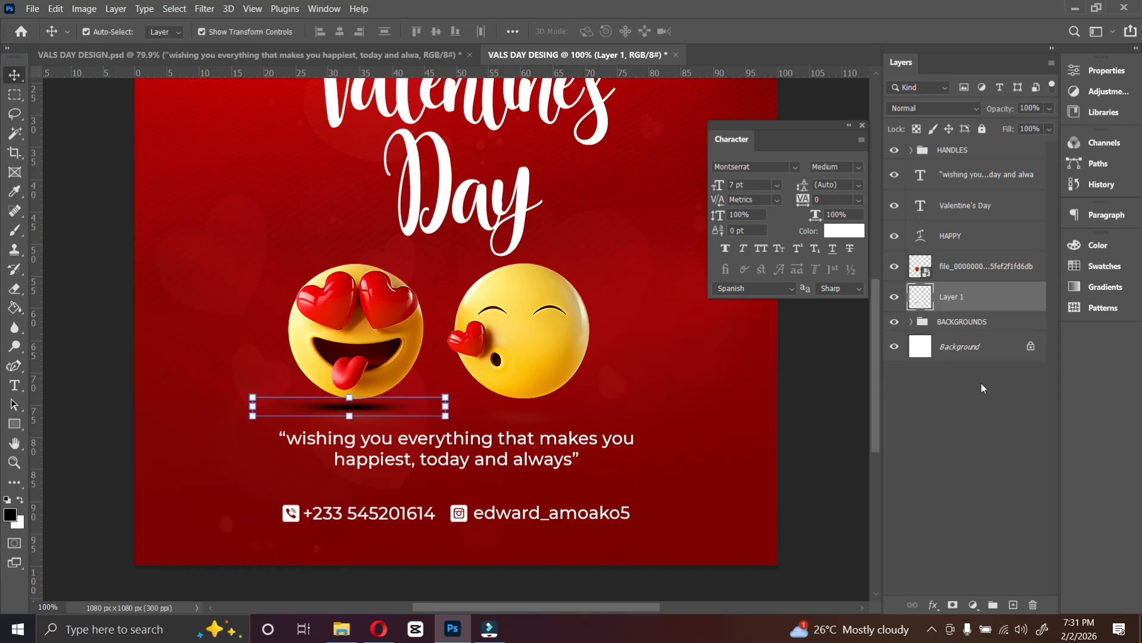
click(1051, 110)
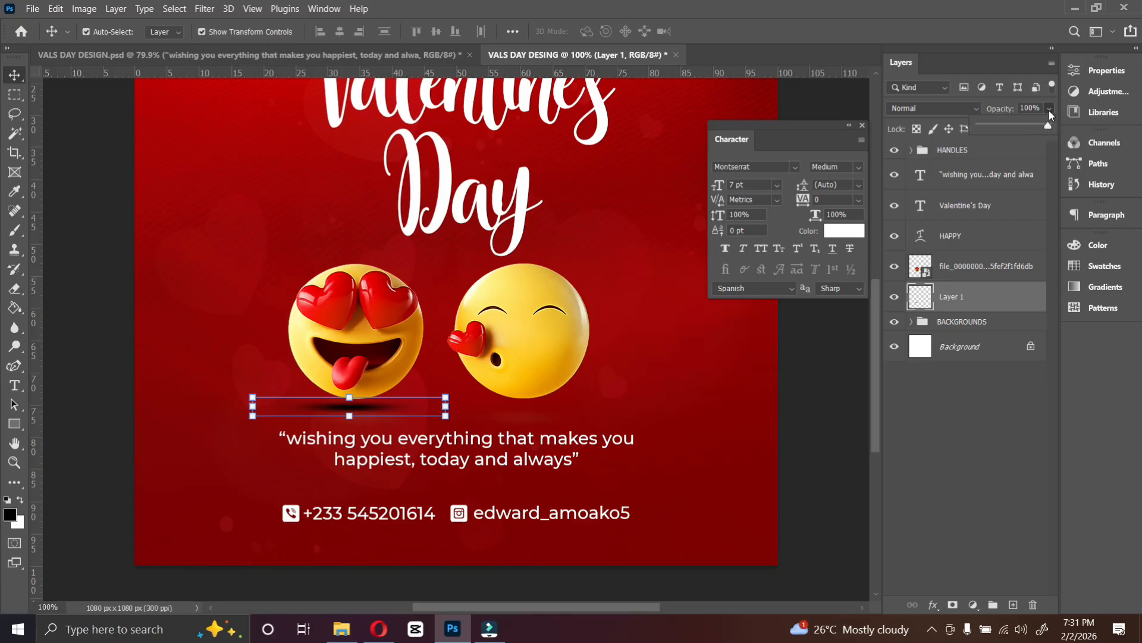
click(1012, 126)
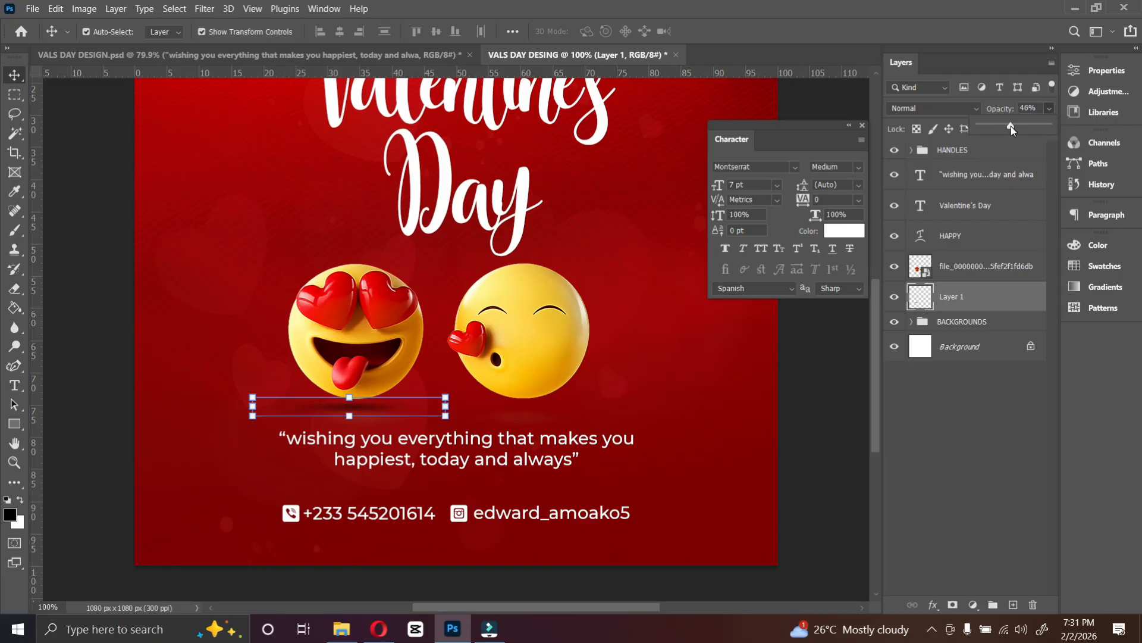
drag(1012, 126, 1012, 125)
Duplicate the shadow layer and move the copy beneath the right emoji.
key(ctrl+j)
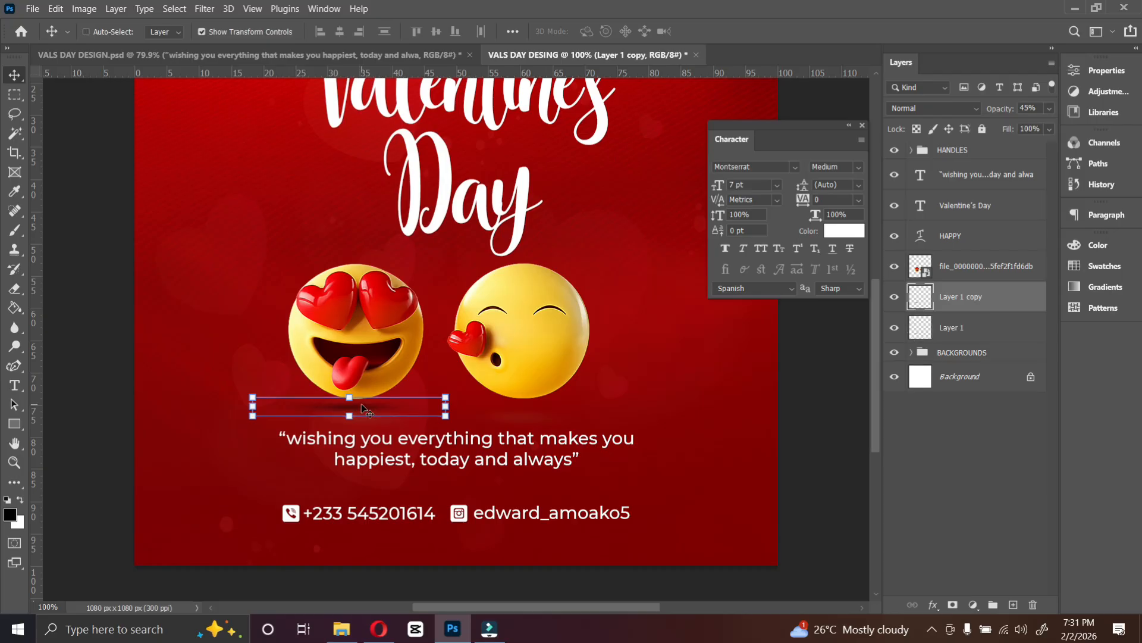
drag(362, 406, 540, 416)
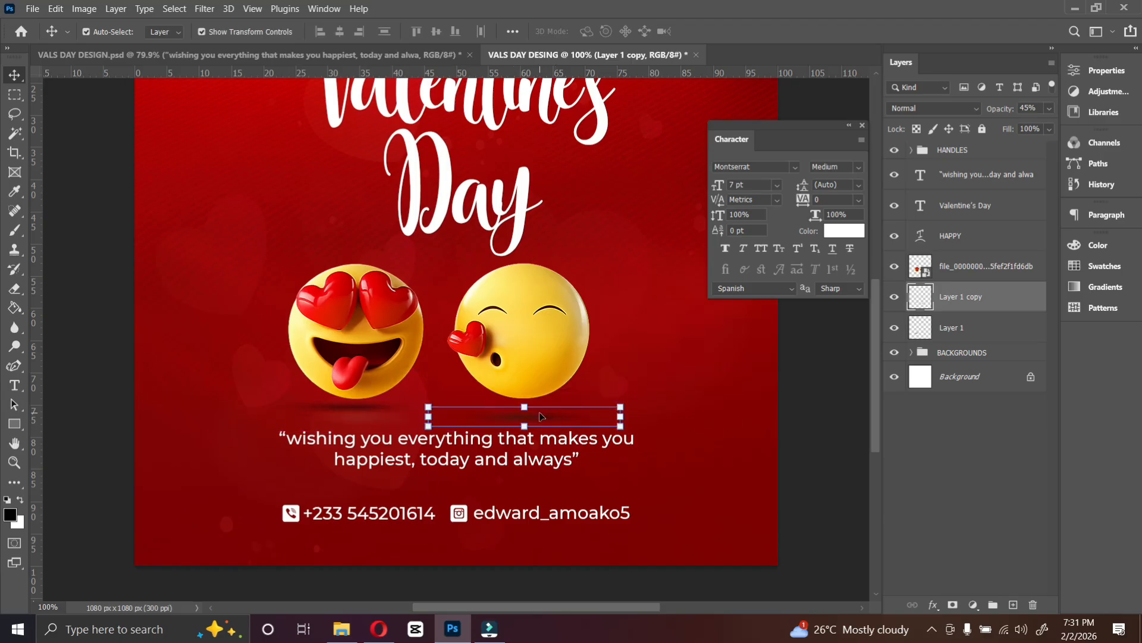
Select both shadow layers and align their vertical centres.
ctrl+click(958, 328)
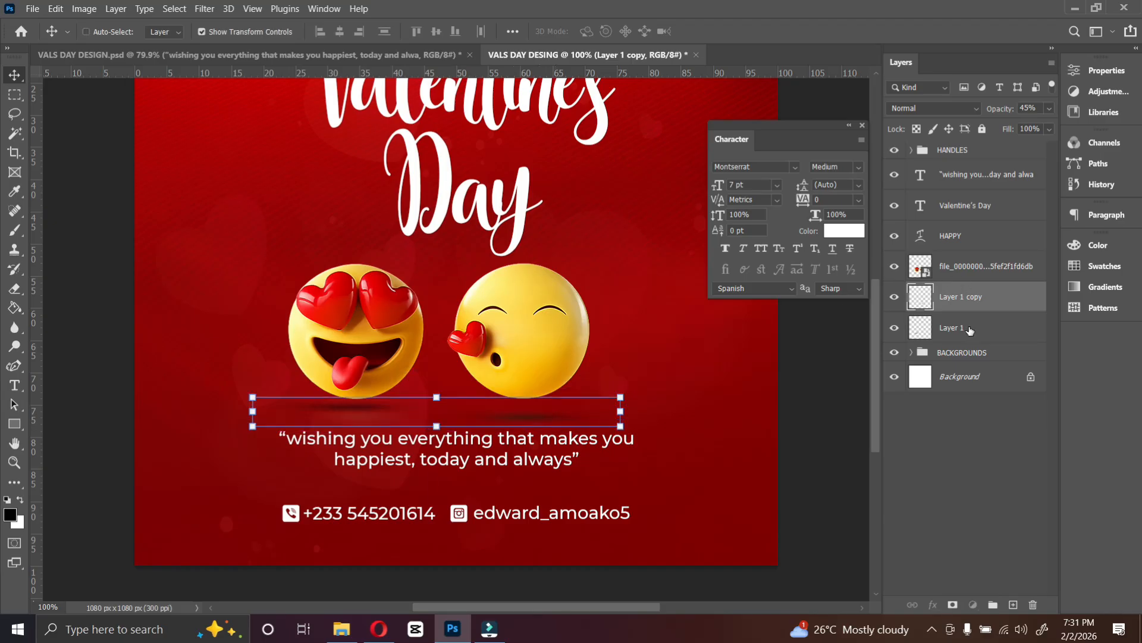
click(437, 37)
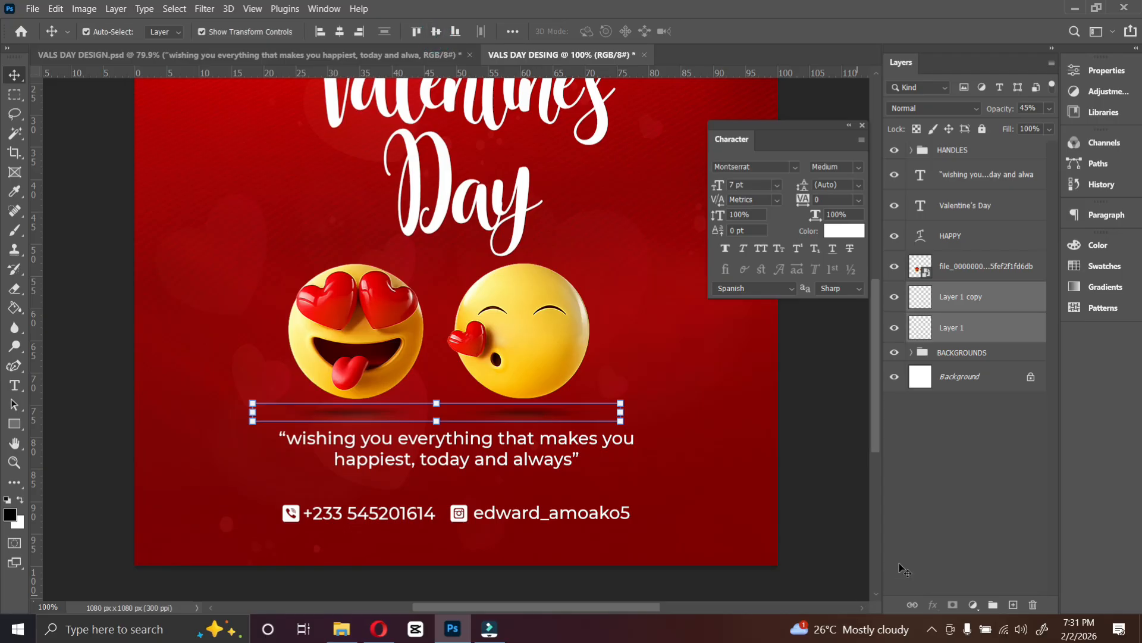
click(824, 468)
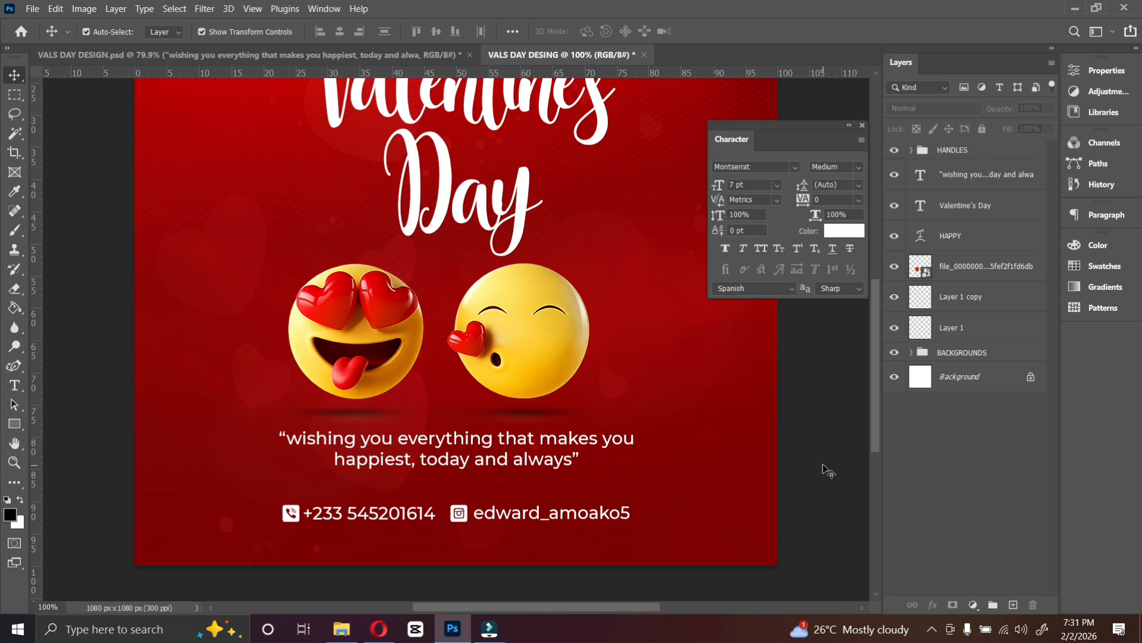
Fit the canvas on screen and dock the Character panel into the side panel strip.
key(ctrl+0)
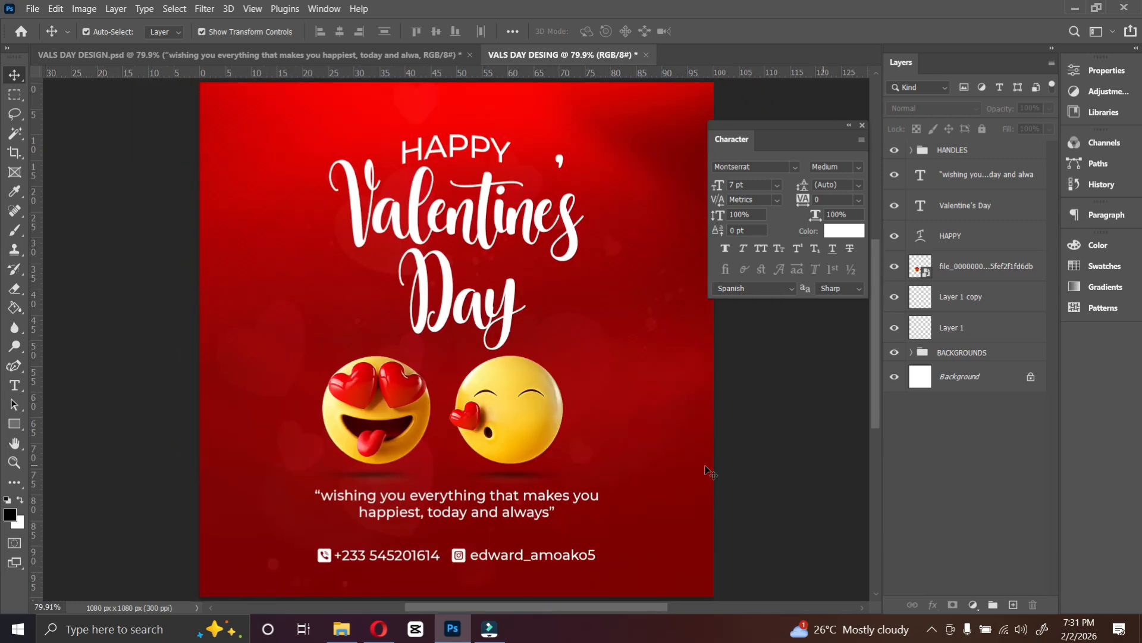
drag(851, 135, 1111, 339)
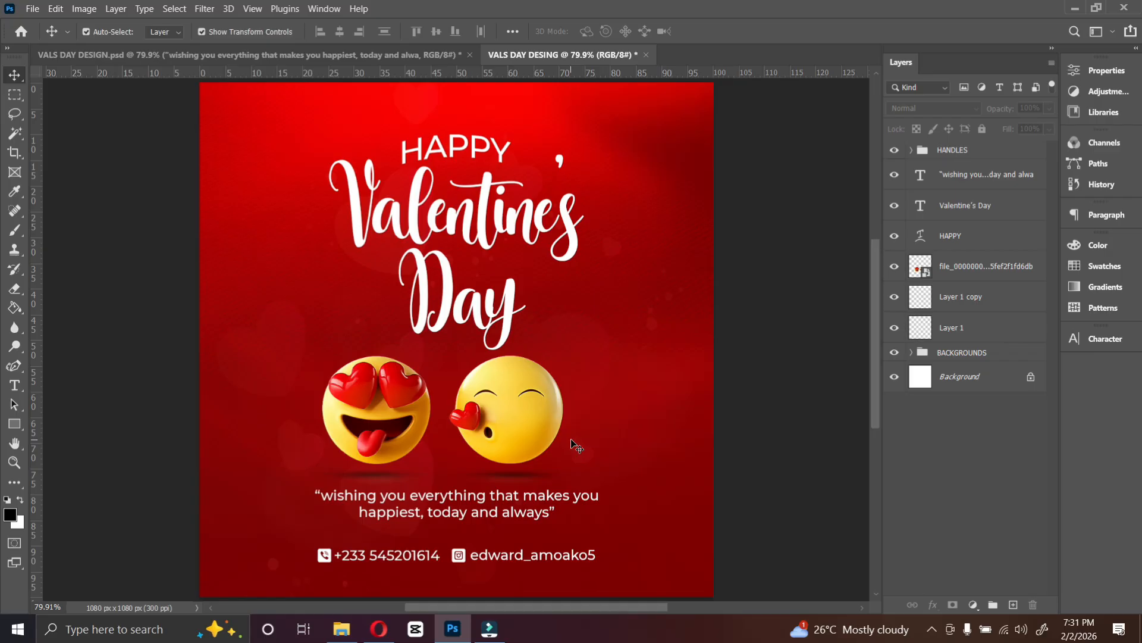
Drag the love png heart image from the Desktop into the design above the BACKGROUNDS group.
click(958, 354)
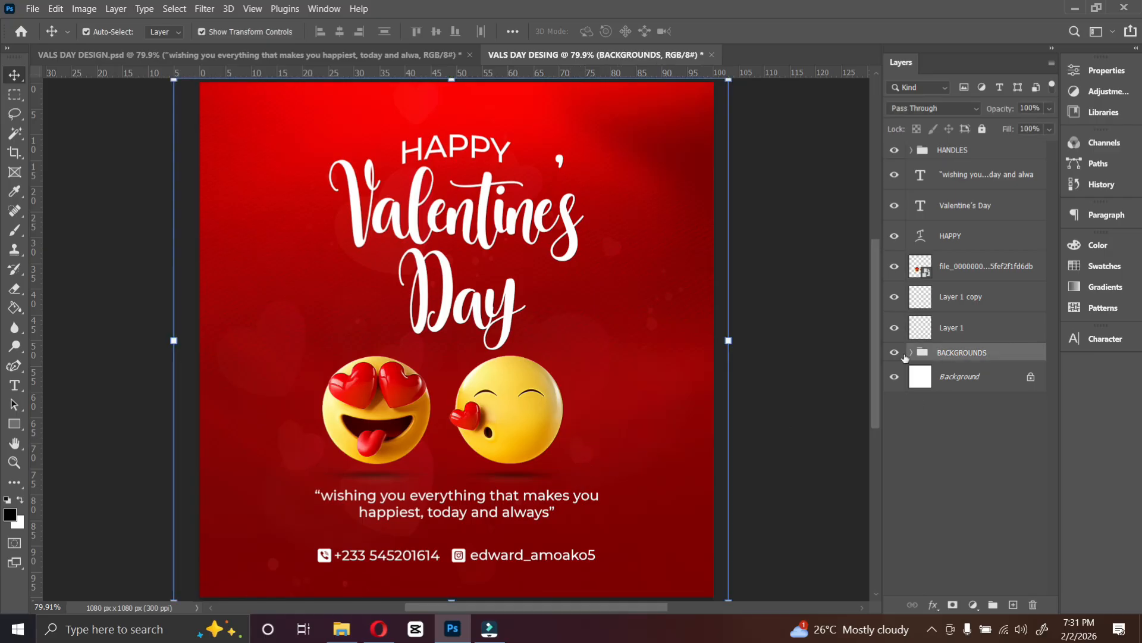
click(341, 629)
click(36, 88)
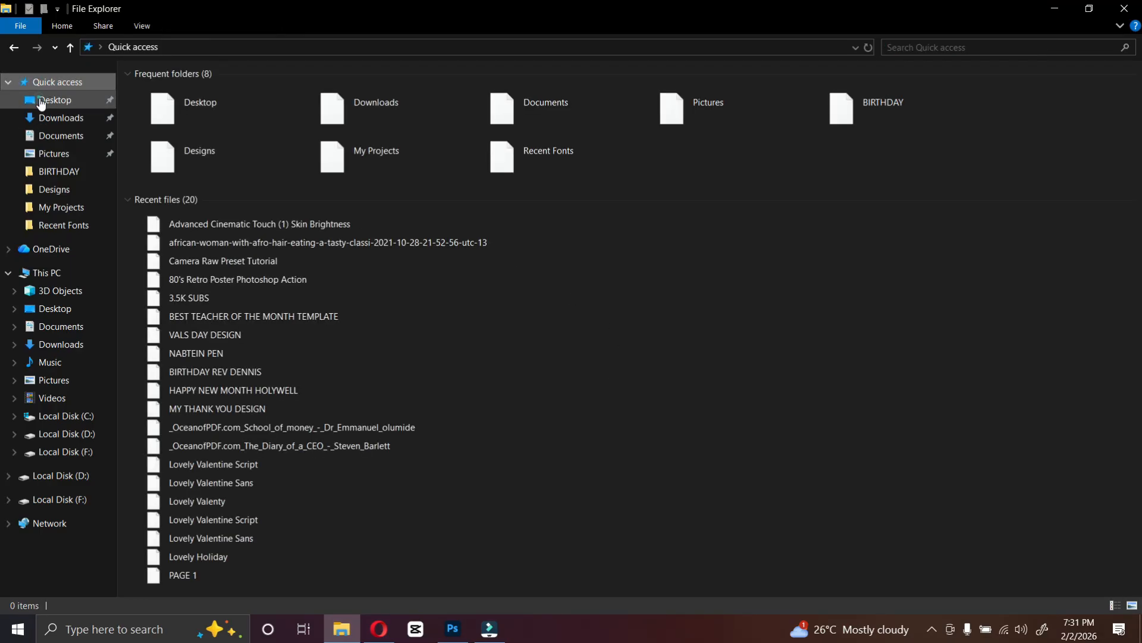
click(39, 102)
click(854, 203)
drag(839, 227, 552, 445)
Scale and position the heart so it sits partly off the canvas's right edge.
drag(200, 343, 493, 345)
drag(612, 363, 689, 341)
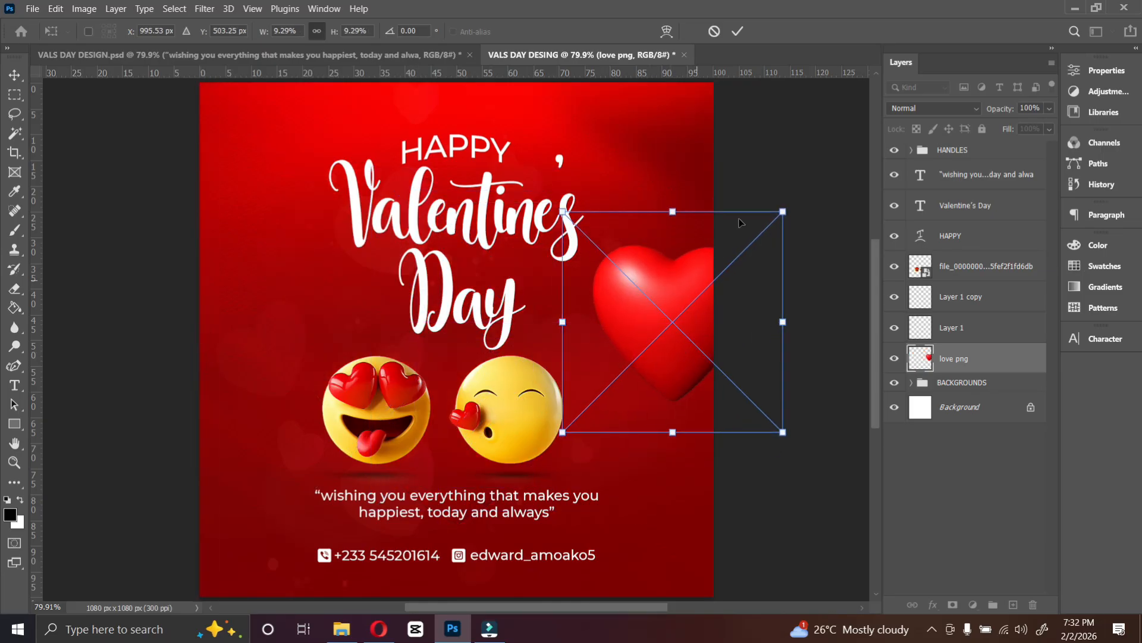
drag(798, 209, 771, 172)
key(Return)
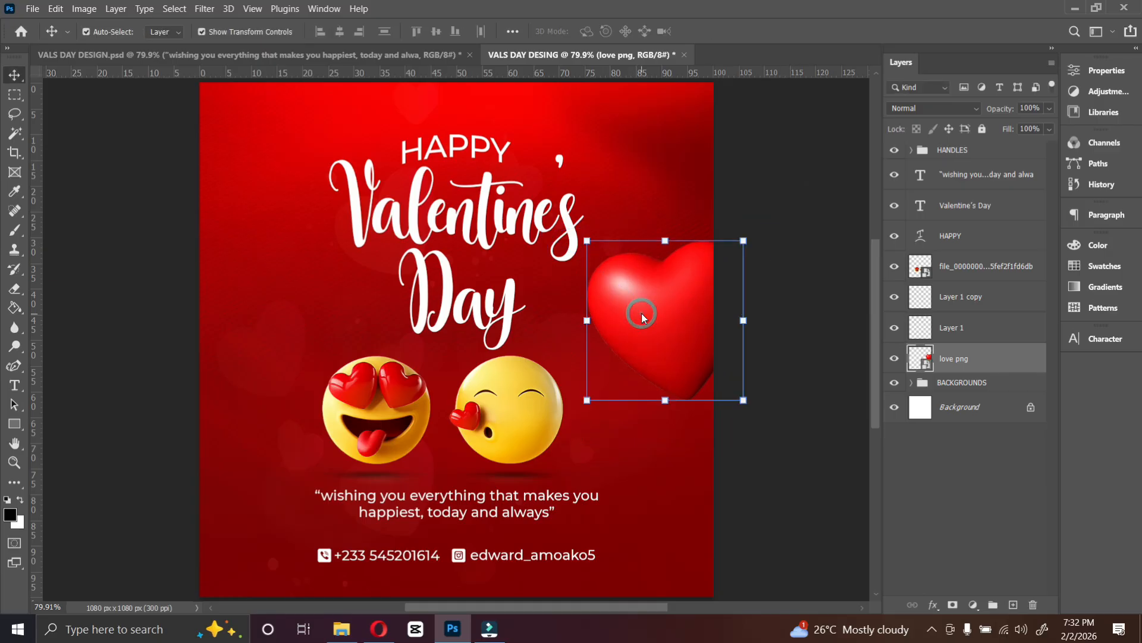
Apply a Motion Blur to the heart with a 0° angle and 33 pixels distance.
click(209, 9)
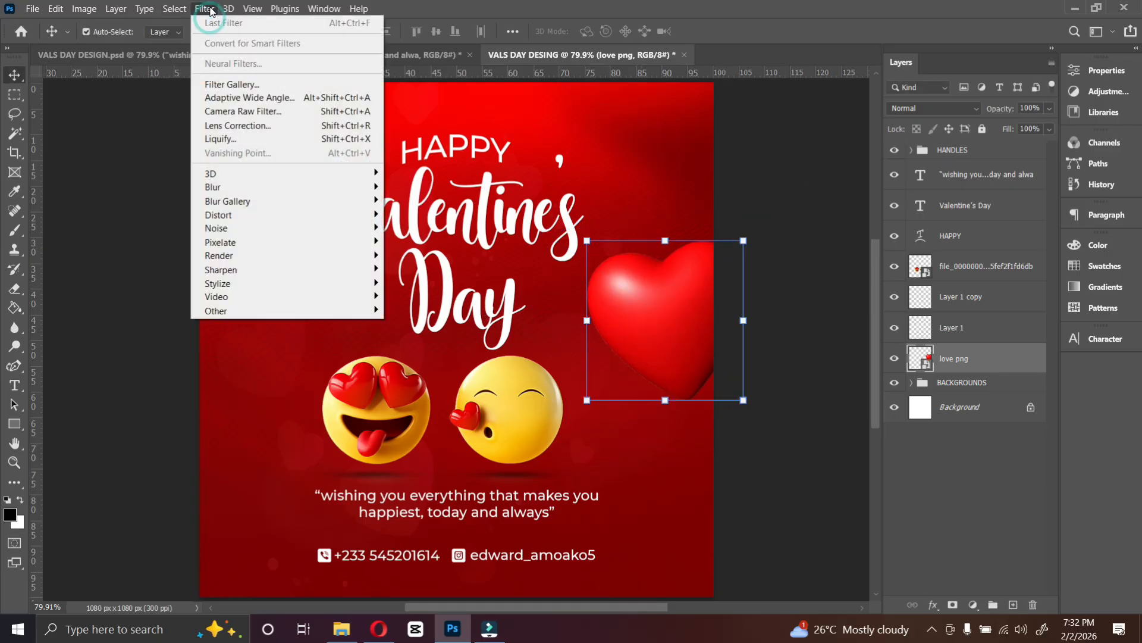
mouse_move(266, 189)
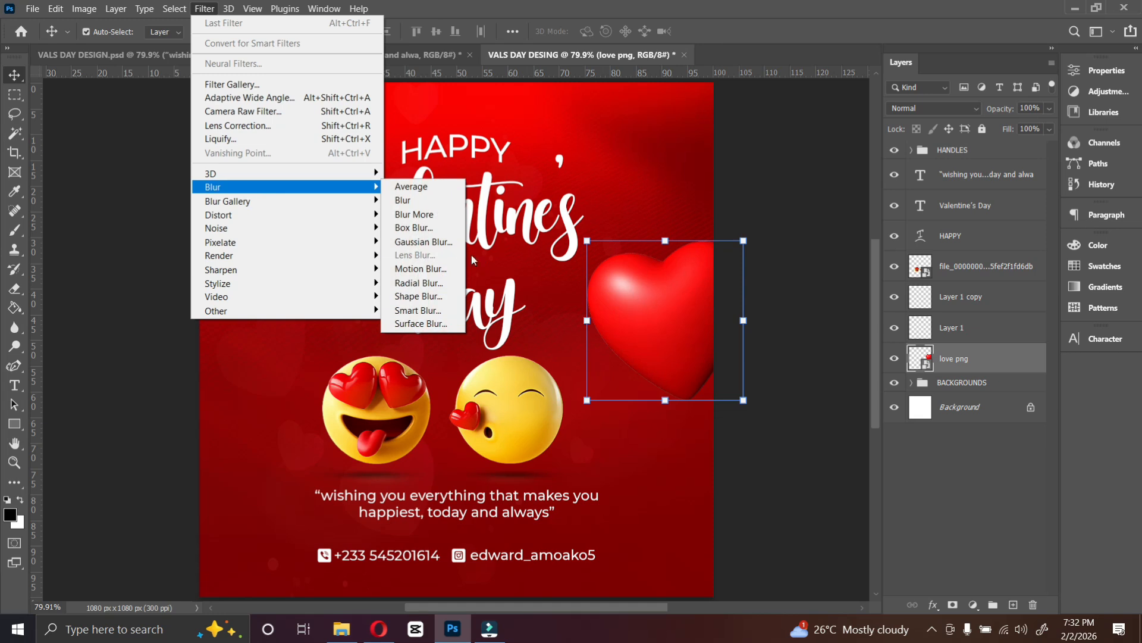
click(419, 268)
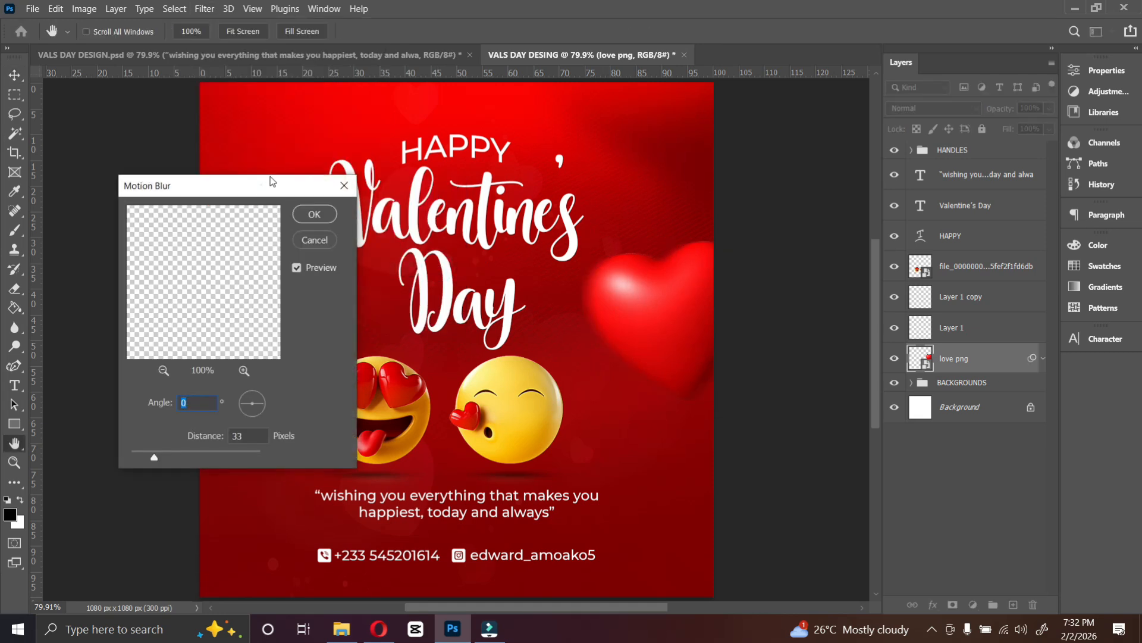
drag(271, 180, 289, 112)
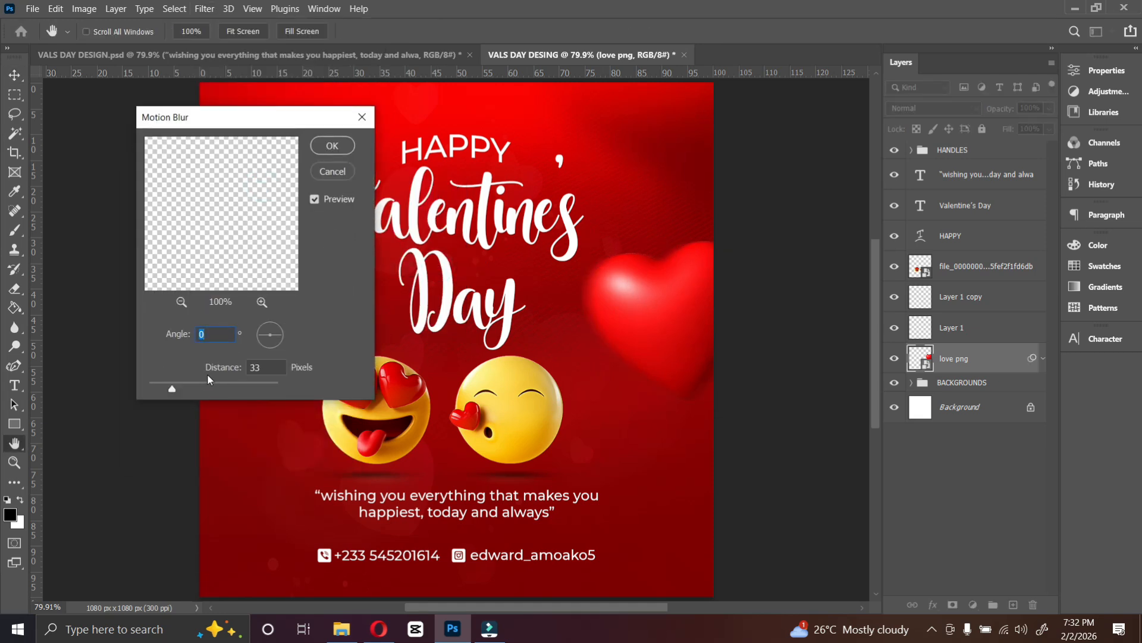
click(338, 149)
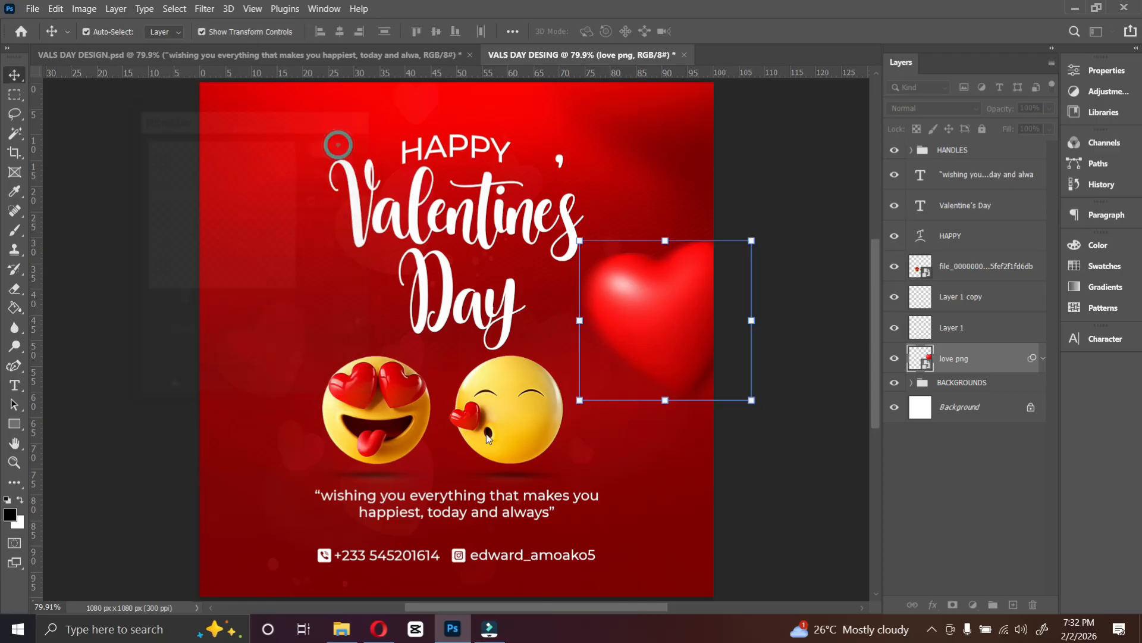
click(738, 233)
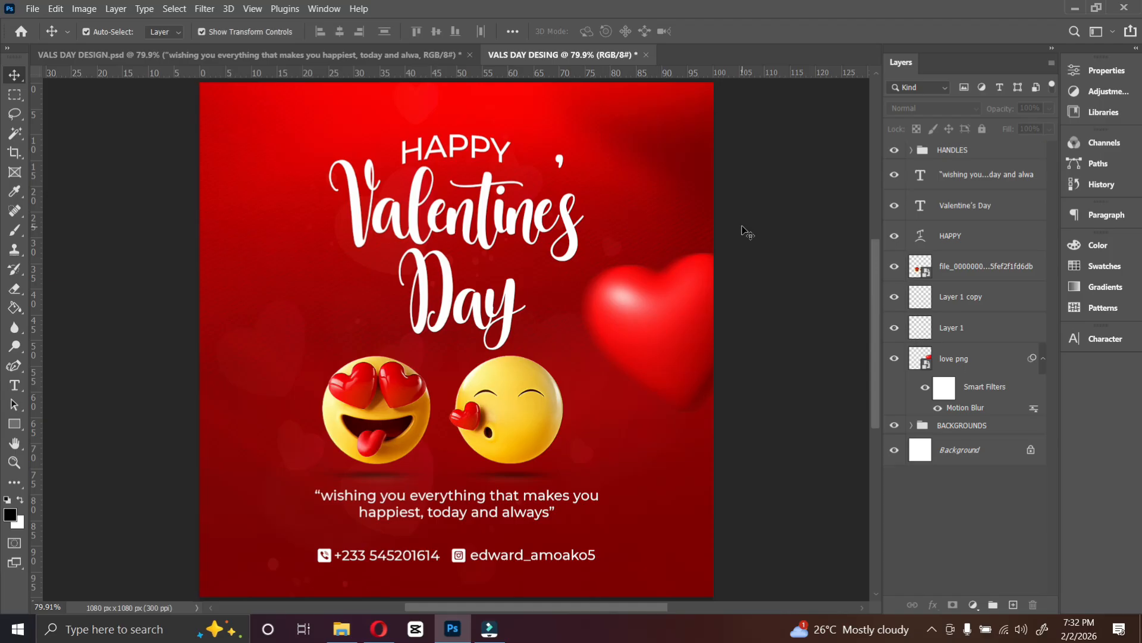
Select the HAPPY and Valentine's Day title layers and scale them up to about 105%.
click(429, 233)
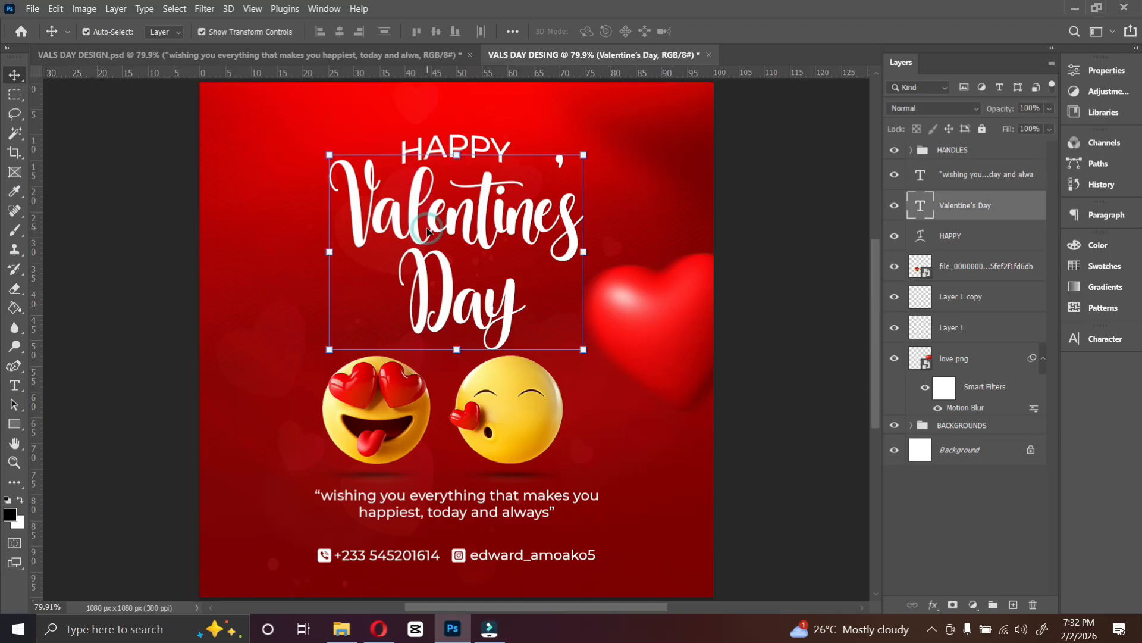
ctrl+click(959, 237)
key(ctrl+a)
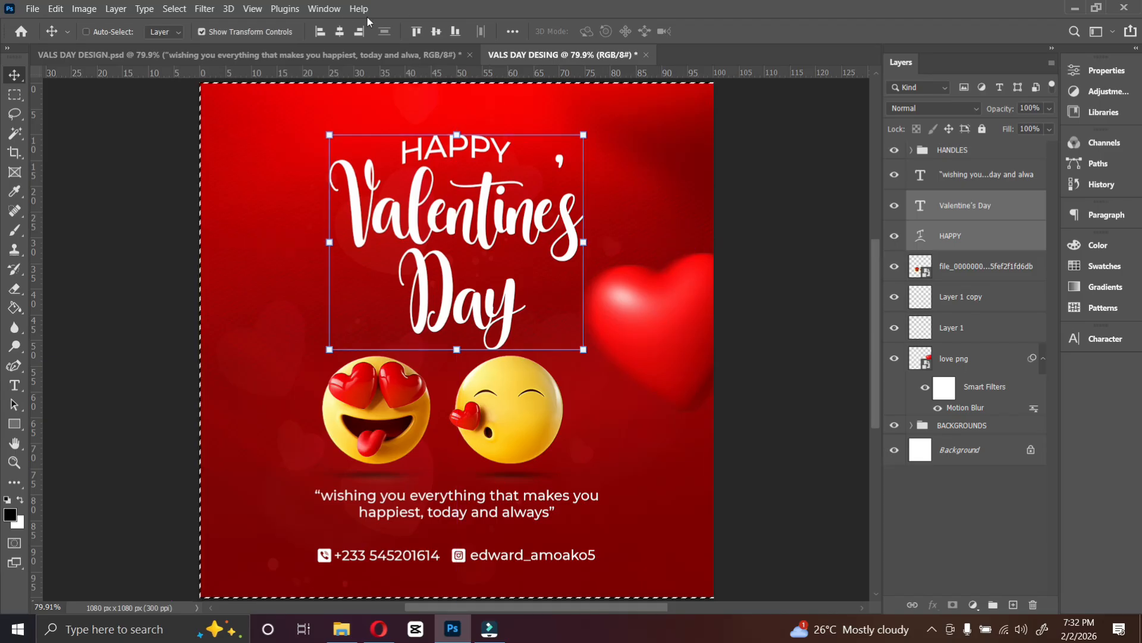
key(ctrl+d)
mouse_move(458, 135)
mouse_down()
mouse_move(463, 116)
mouse_move(456, 122)
mouse_up()
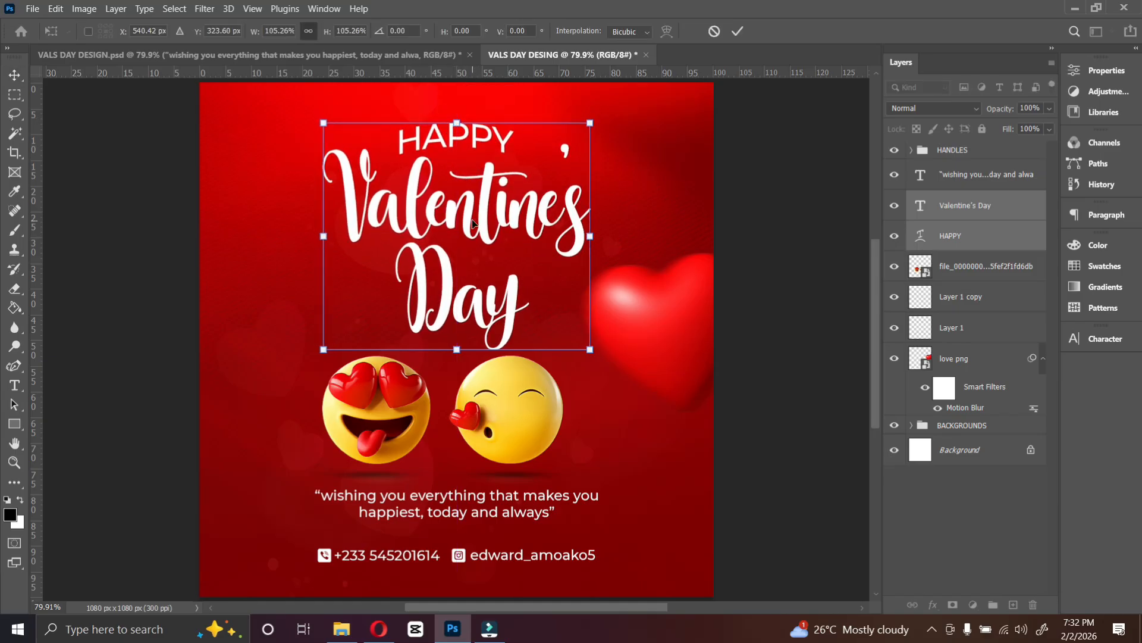
key(Return)
click(514, 431)
click(740, 332)
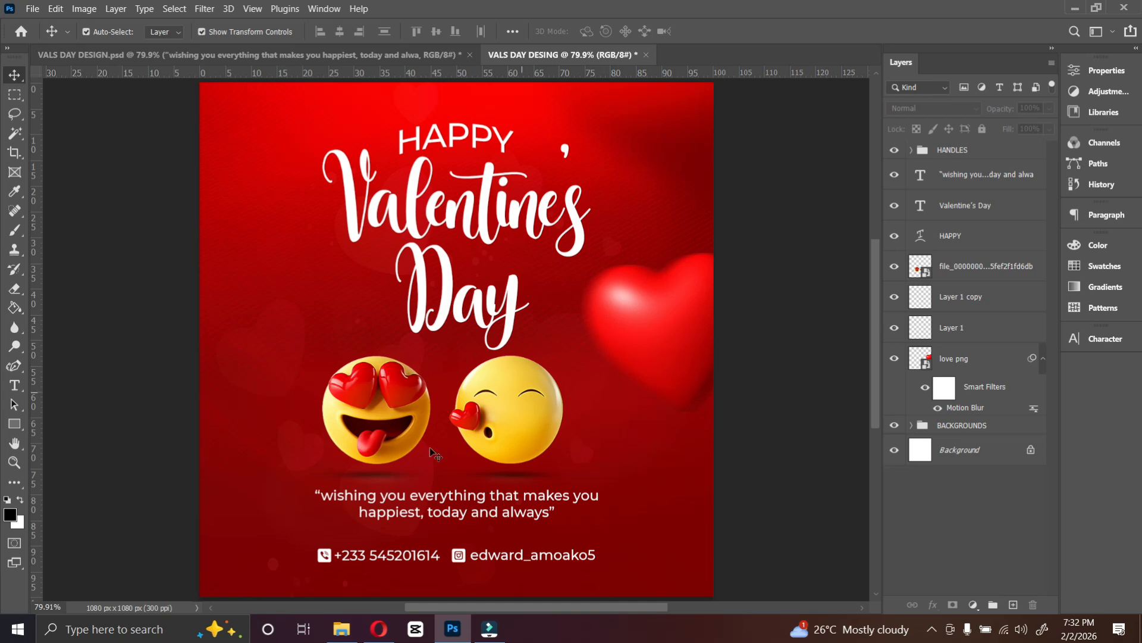
Save a copy of the design as a JPEG named VALS DAY DESING at maximum quality 12.
click(32, 9)
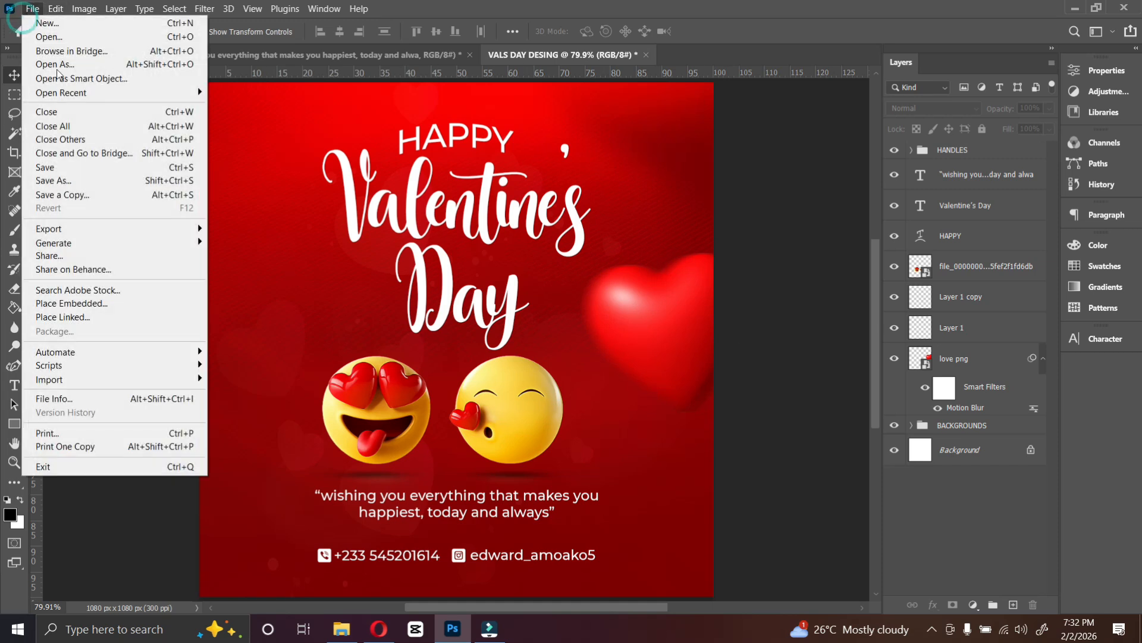
click(88, 196)
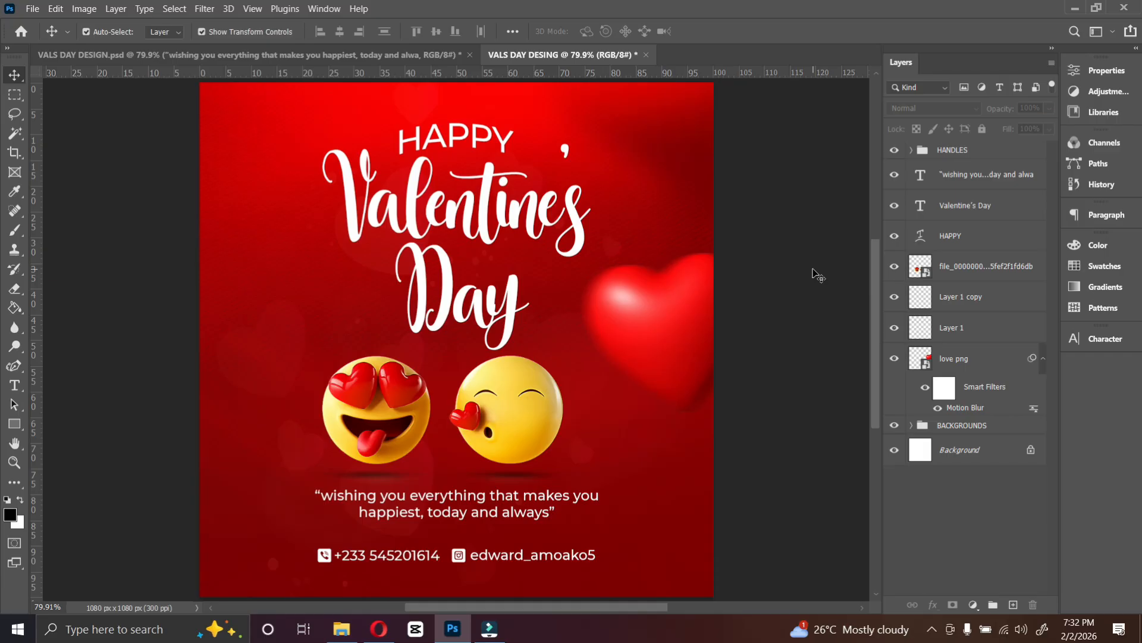
click(32, 8)
click(87, 194)
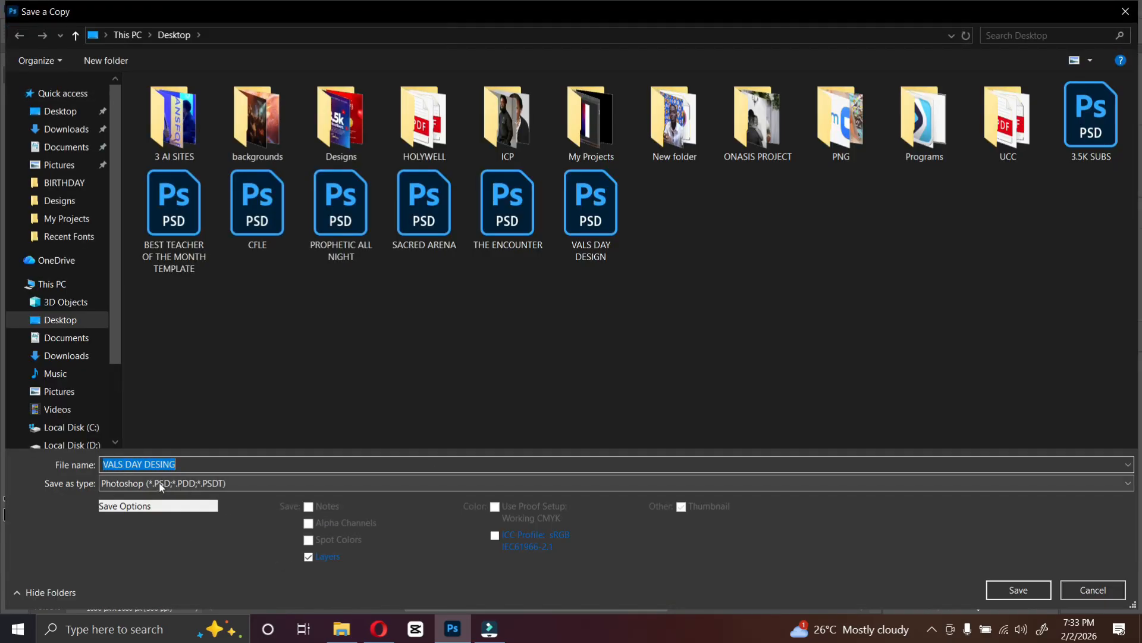
click(161, 487)
click(154, 322)
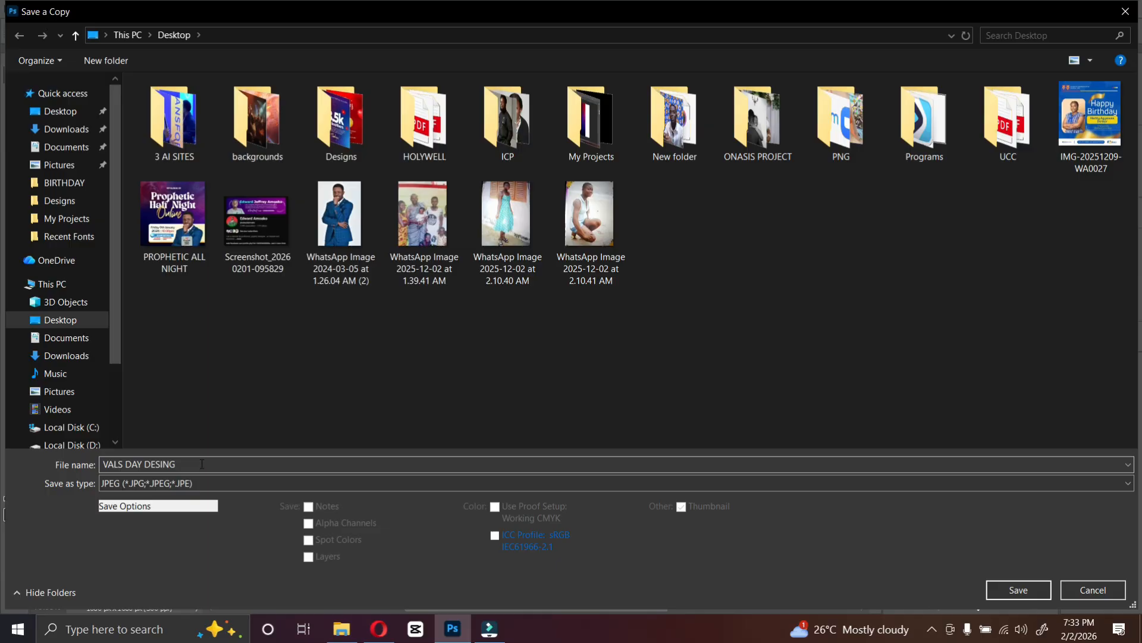
click(1019, 590)
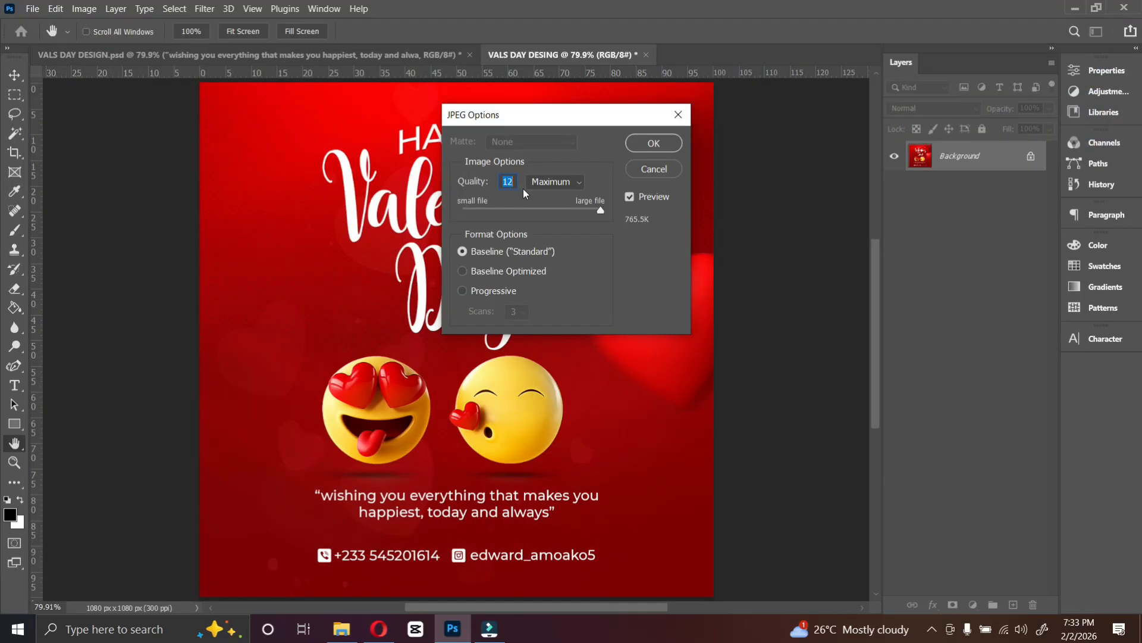
click(654, 144)
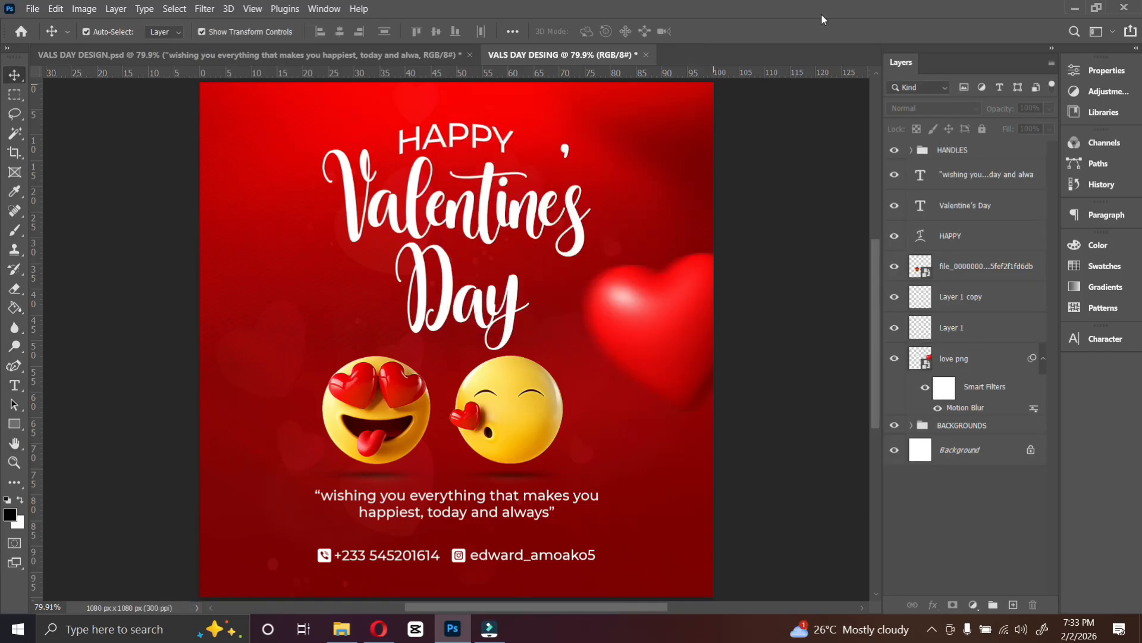
click(1074, 8)
click(1057, 9)
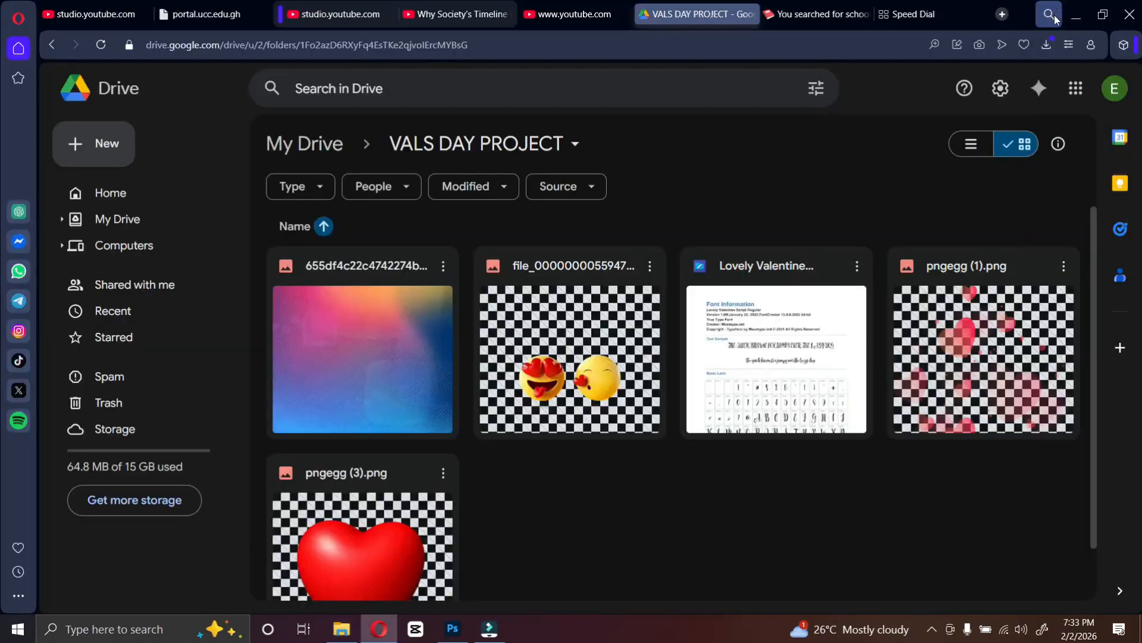
click(1068, 11)
double_click(254, 23)
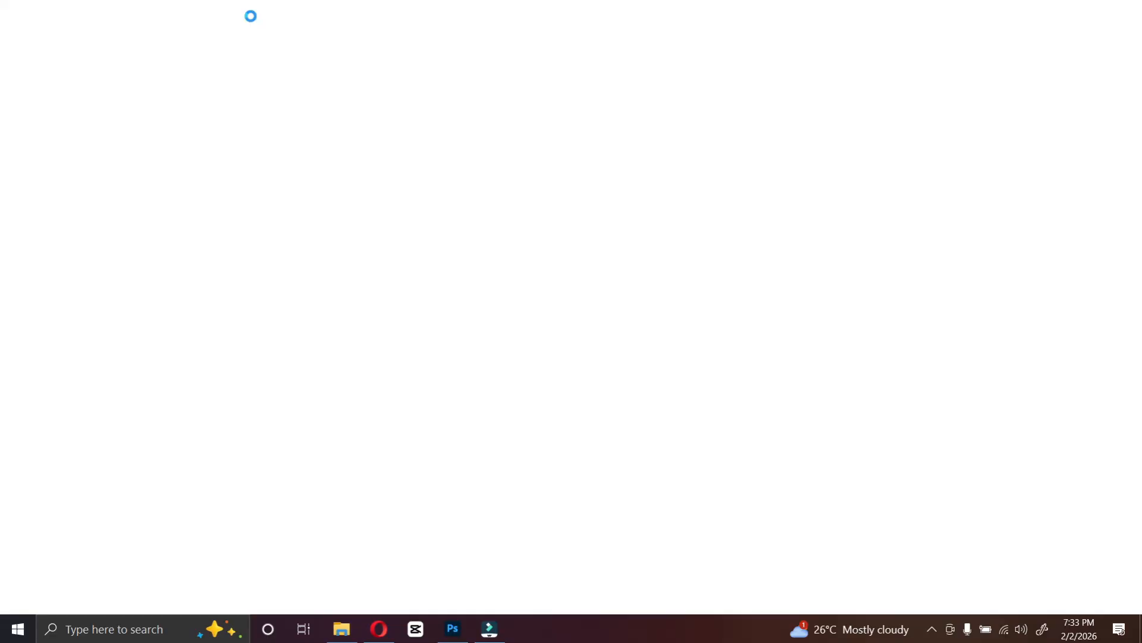